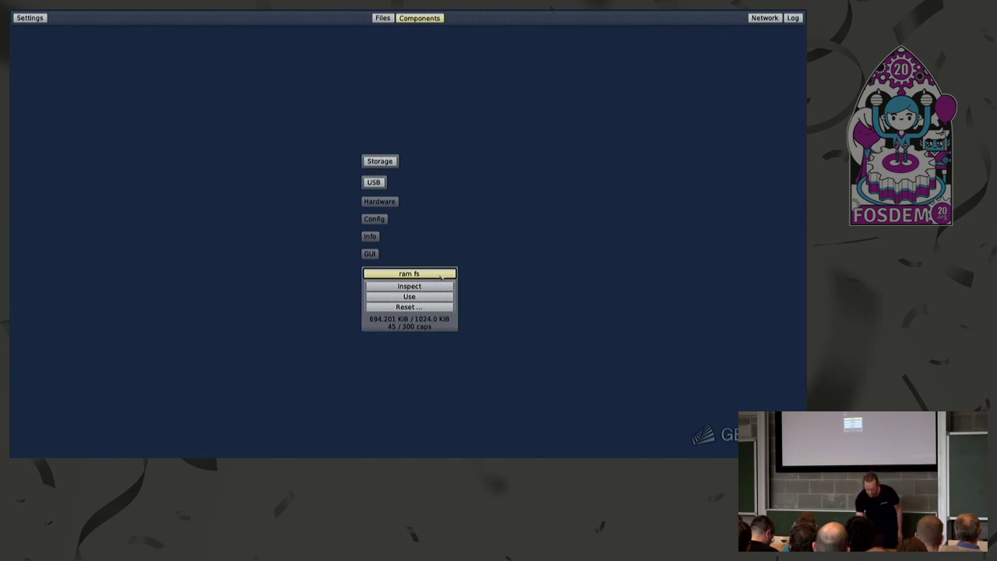
Step: Show the presentation slide on the static part of the system and return to the system management view
{"action": "left_click", "coordinate": [441, 274]}
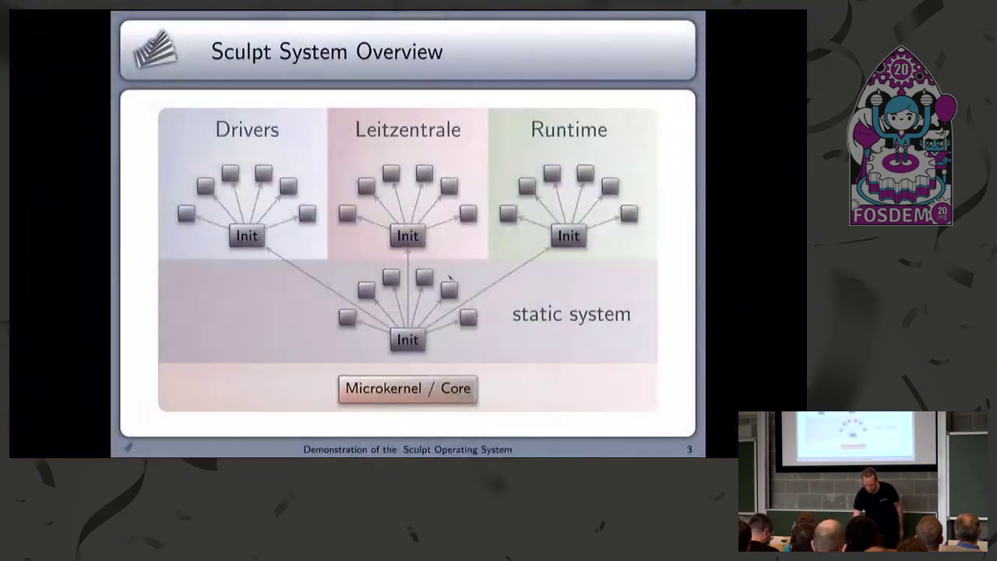
{"action": "key", "text": "Right"}
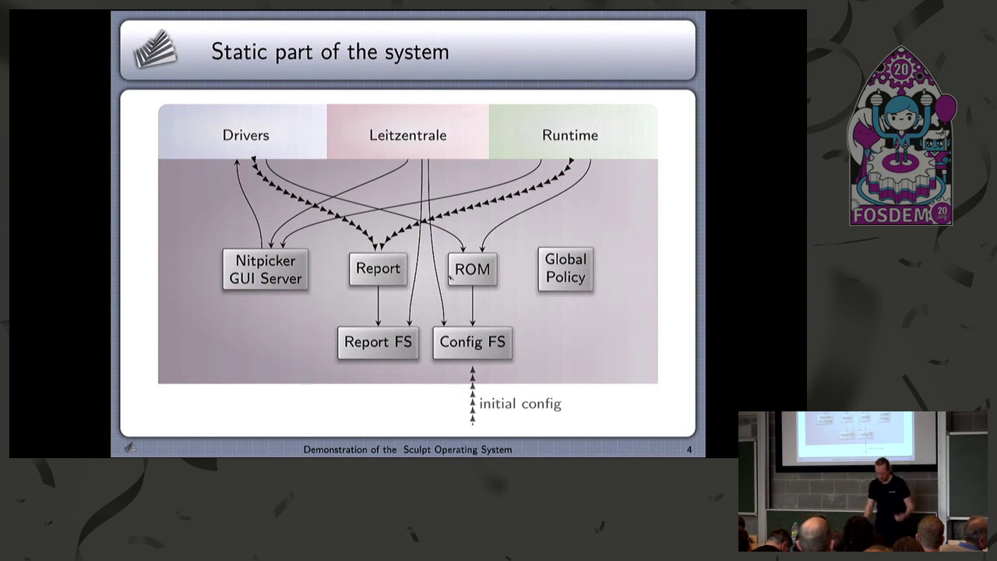
{"action": "key", "text": "F12"}
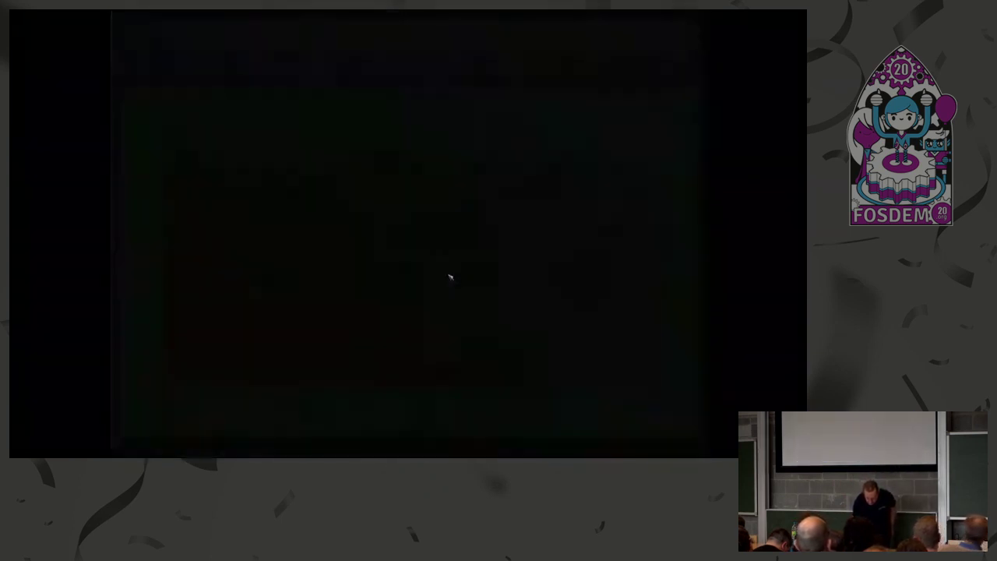
Step: Open the report file system in the file browser and set the interface font size to large
{"action": "left_click", "coordinate": [383, 18]}
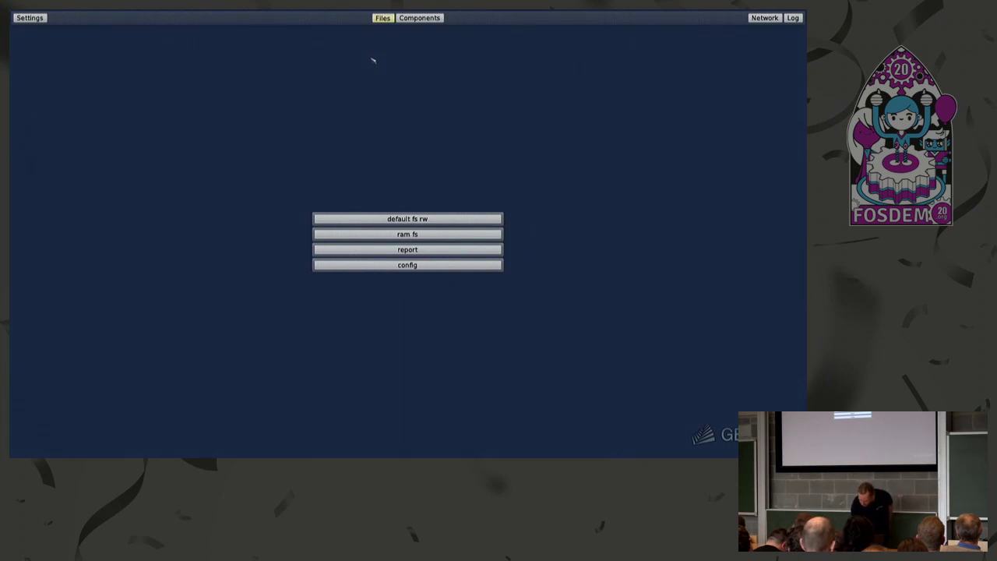
{"action": "left_click", "coordinate": [398, 250]}
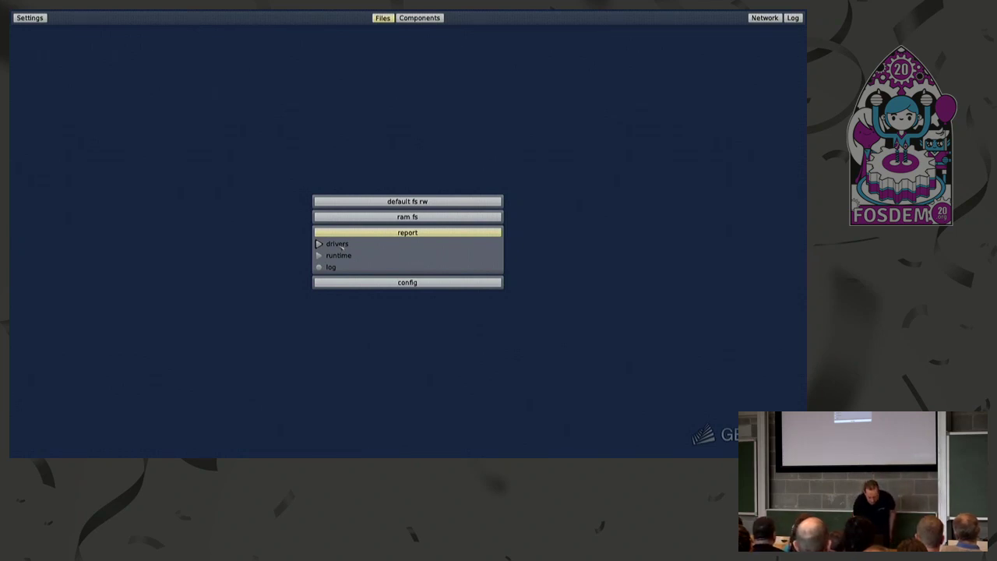
{"action": "left_click", "coordinate": [31, 18]}
{"action": "left_click", "coordinate": [119, 35]}
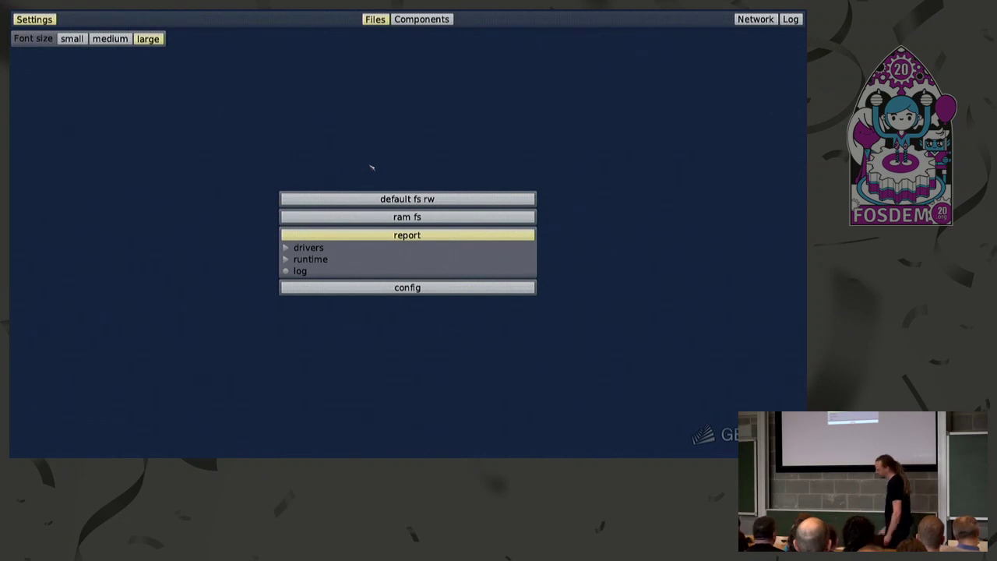
{"action": "left_click", "coordinate": [37, 18]}
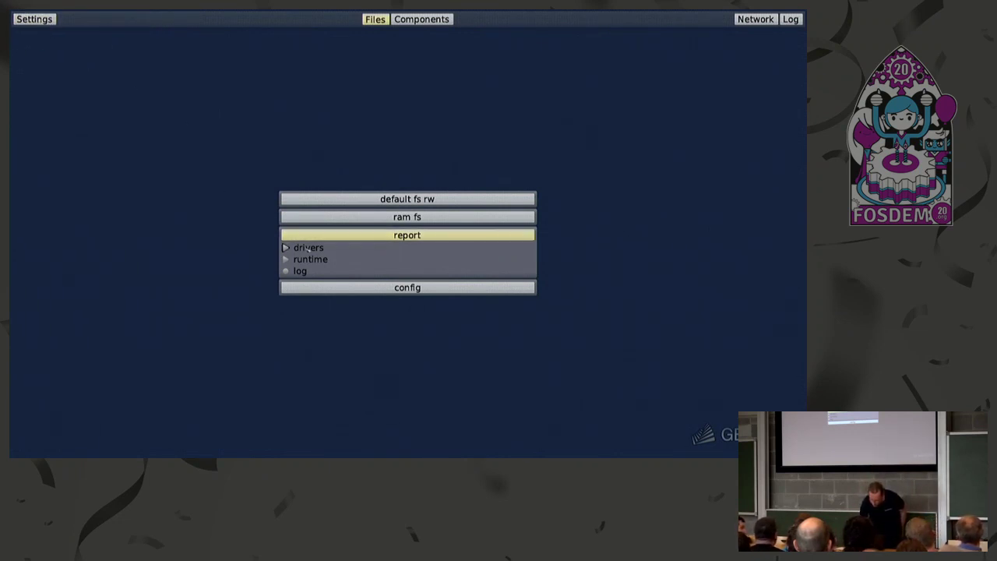
Step: View the pci_devices and usb_devices reports in the drivers directory of the report file system
{"action": "left_click", "coordinate": [308, 248]}
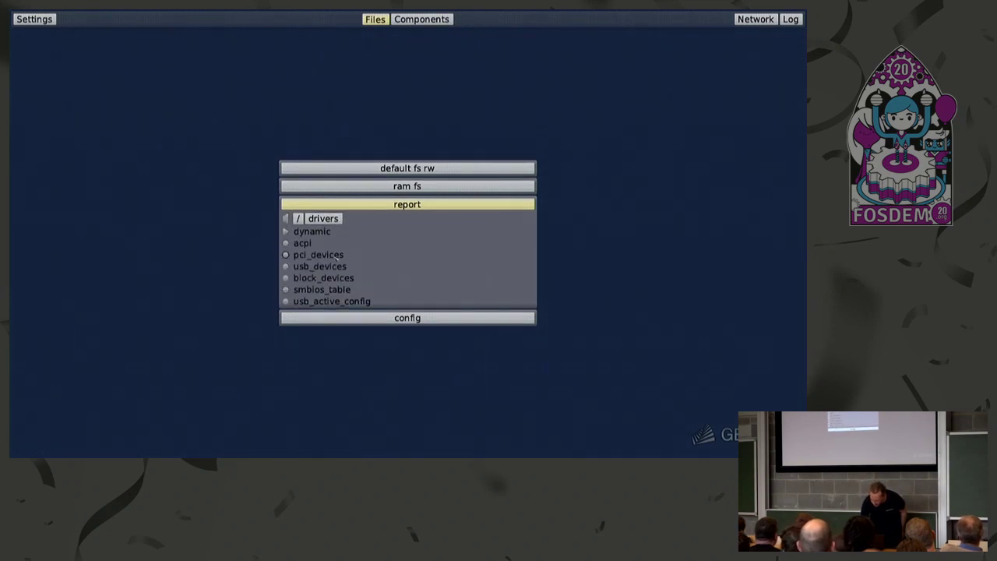
{"action": "left_click", "coordinate": [337, 258]}
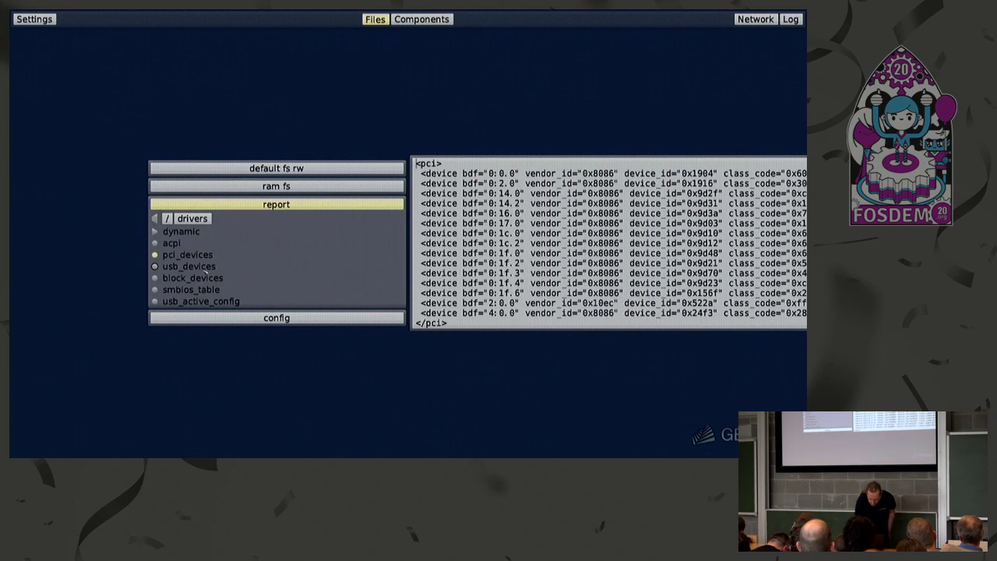
{"action": "left_click", "coordinate": [203, 269]}
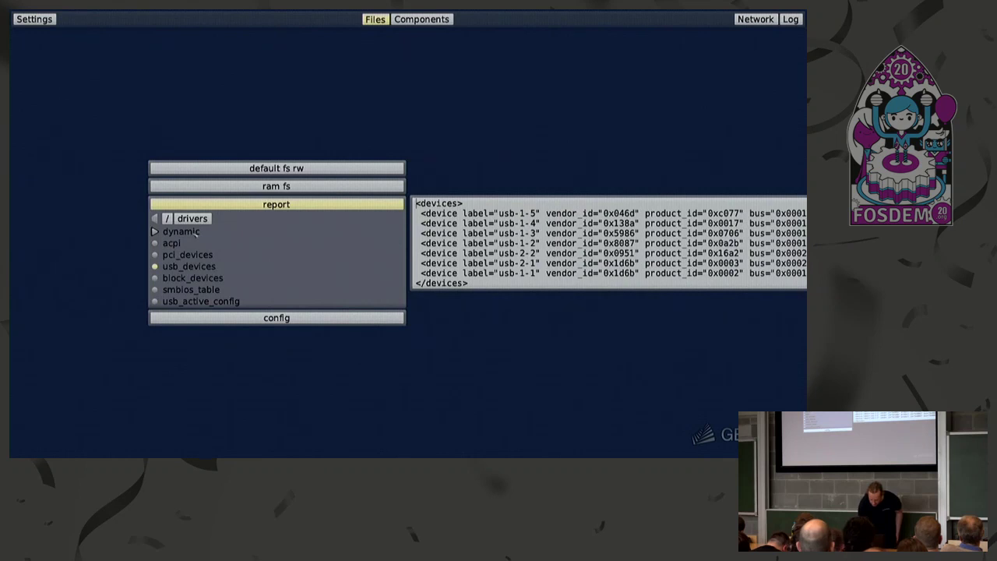
Step: View the connectors report of intel_fb_drv in the dynamic drivers directory
{"action": "left_click", "coordinate": [196, 235]}
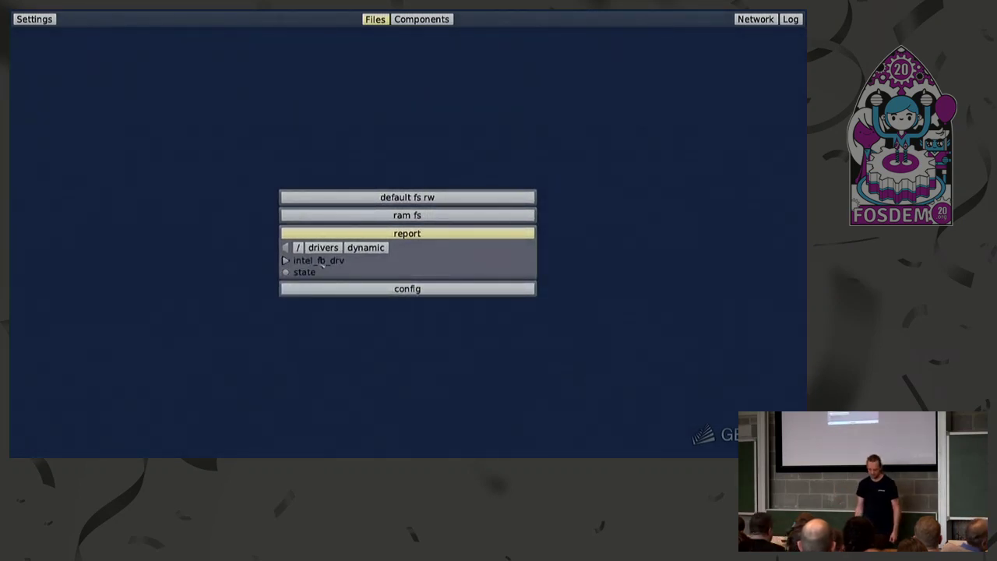
{"action": "left_click", "coordinate": [322, 263]}
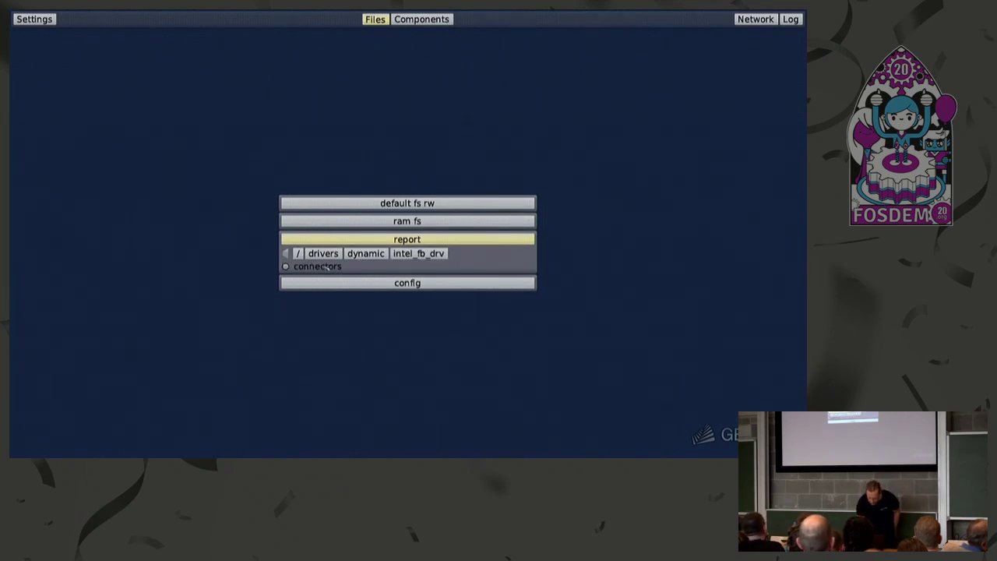
{"action": "left_click", "coordinate": [333, 269]}
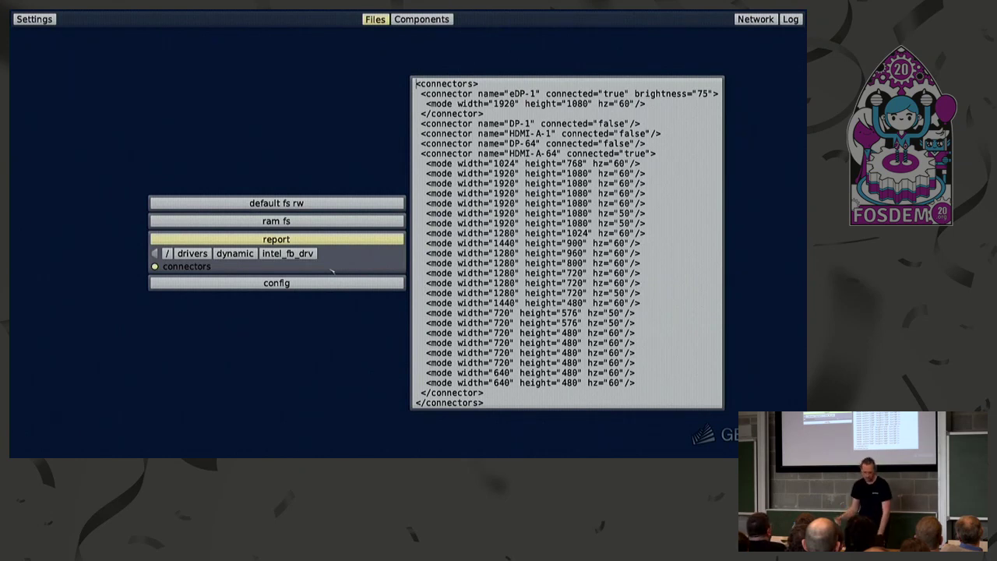
Step: In the fb_drv file of the config file system, change the attributes to force_width="1024" and force_height="768" and save it
{"action": "left_click", "coordinate": [294, 284]}
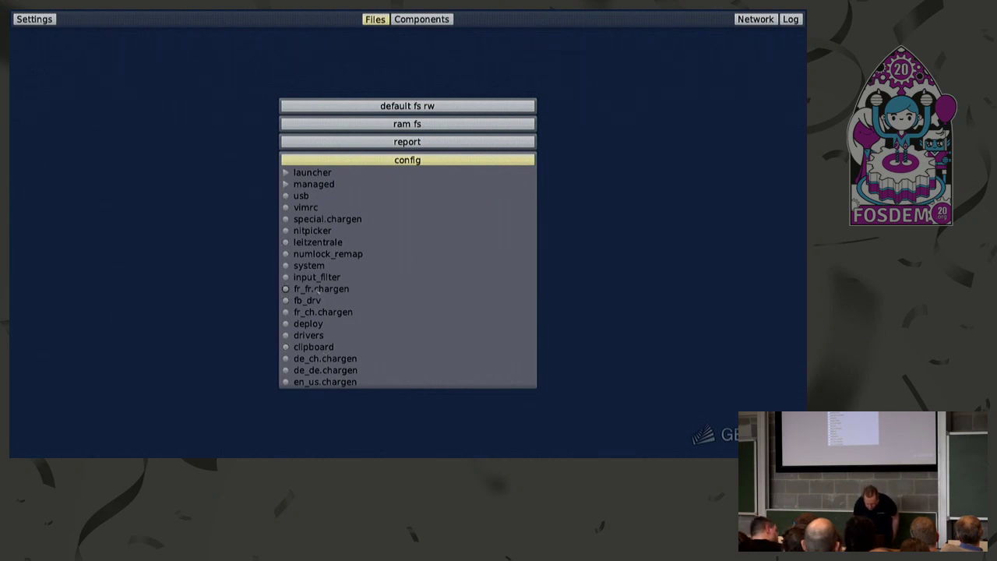
{"action": "left_click", "coordinate": [318, 301]}
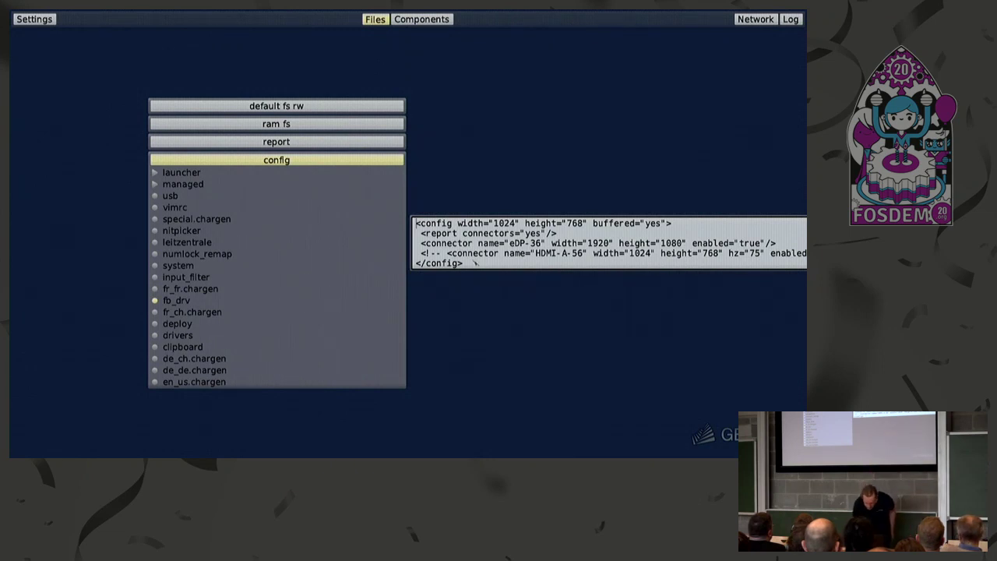
{"action": "left_click", "coordinate": [460, 224]}
{"action": "type", "text": "force"}
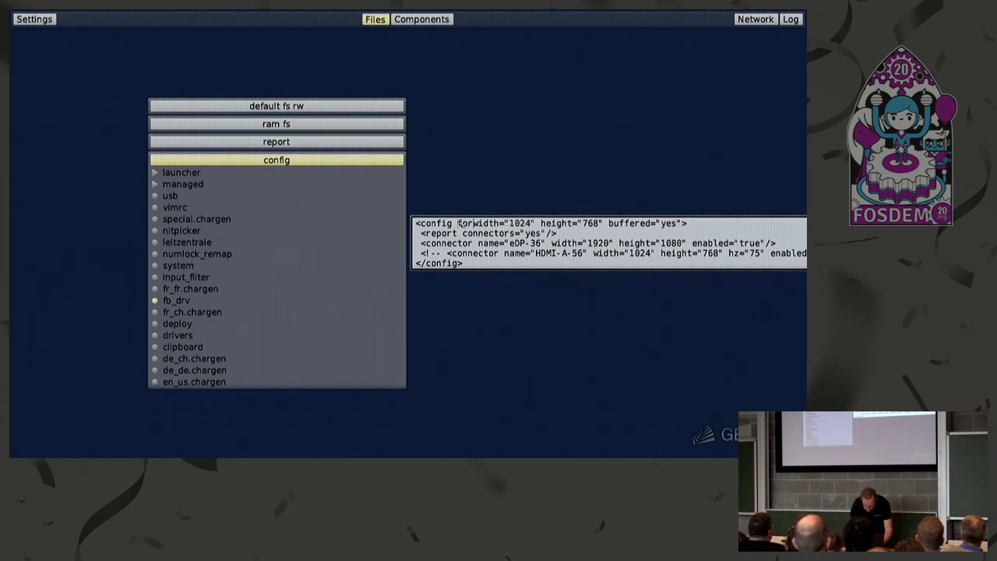
{"action": "type", "text": "_width=\"1024\" "}
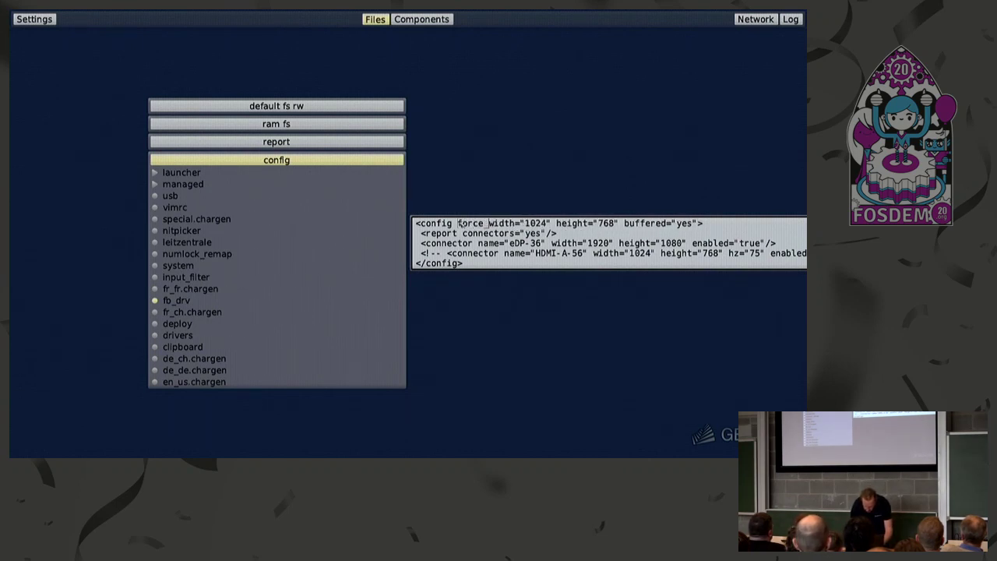
{"action": "type", "text": "force_"}
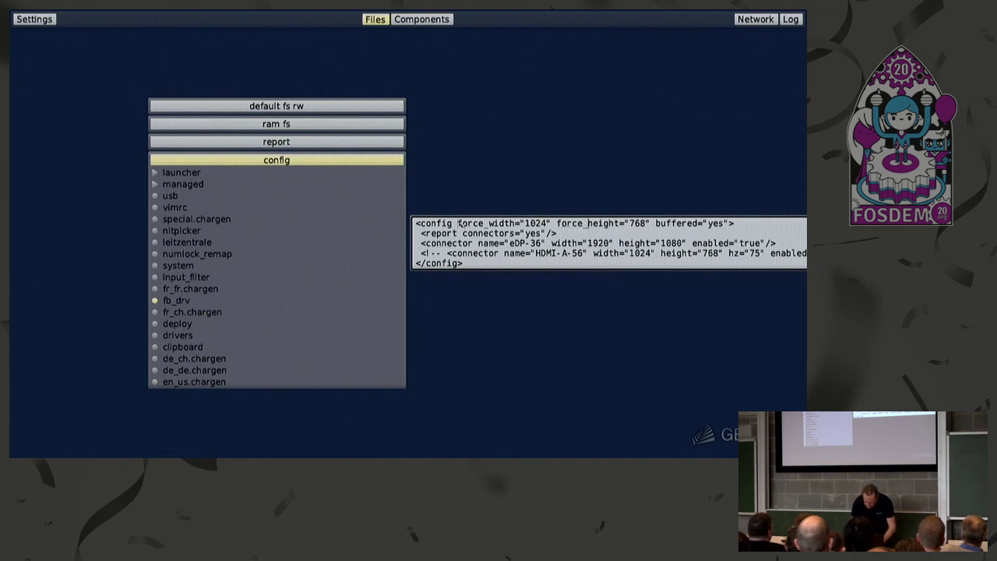
{"action": "key", "text": "ctrl+s"}
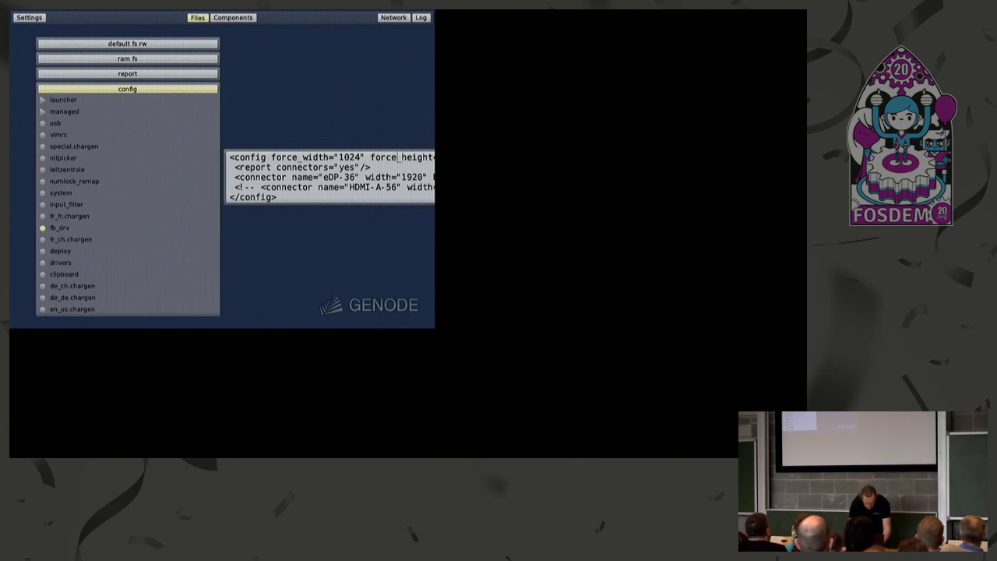
Step: Remove both force_ prefixes from the width and height attributes in the fb_drv configuration and save it
{"action": "key", "text": "BackSpace"}
{"action": "key", "text": "BackSpace"}
{"action": "key", "text": "BackSpace"}
{"action": "key", "text": "BackSpace"}
{"action": "key", "text": "BackSpace"}
{"action": "key", "text": "BackSpace"}
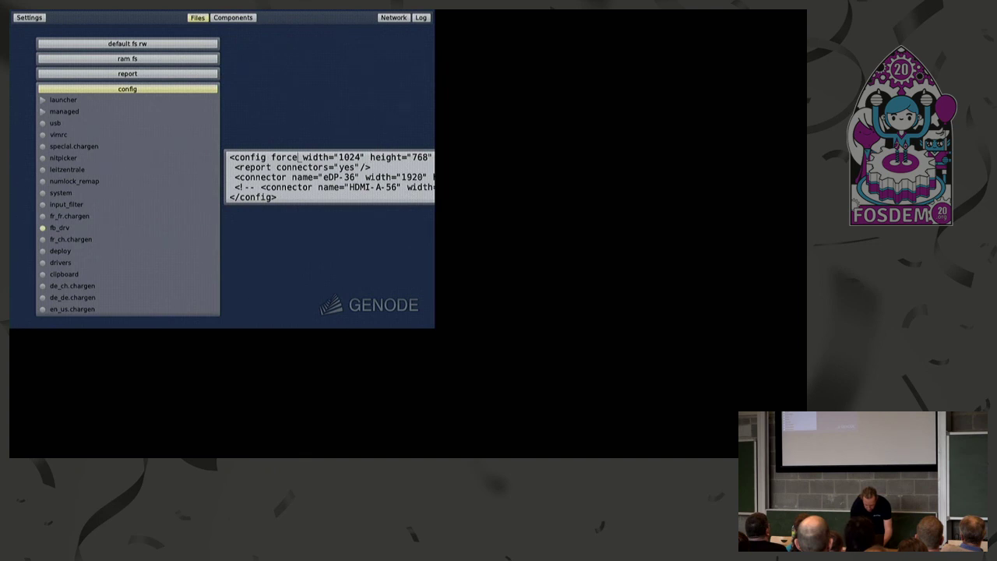
{"action": "key", "text": "BackSpace"}
{"action": "key", "text": "BackSpace"}
{"action": "key", "text": "BackSpace"}
{"action": "key", "text": "BackSpace"}
{"action": "key", "text": "BackSpace"}
{"action": "key", "text": "BackSpace"}
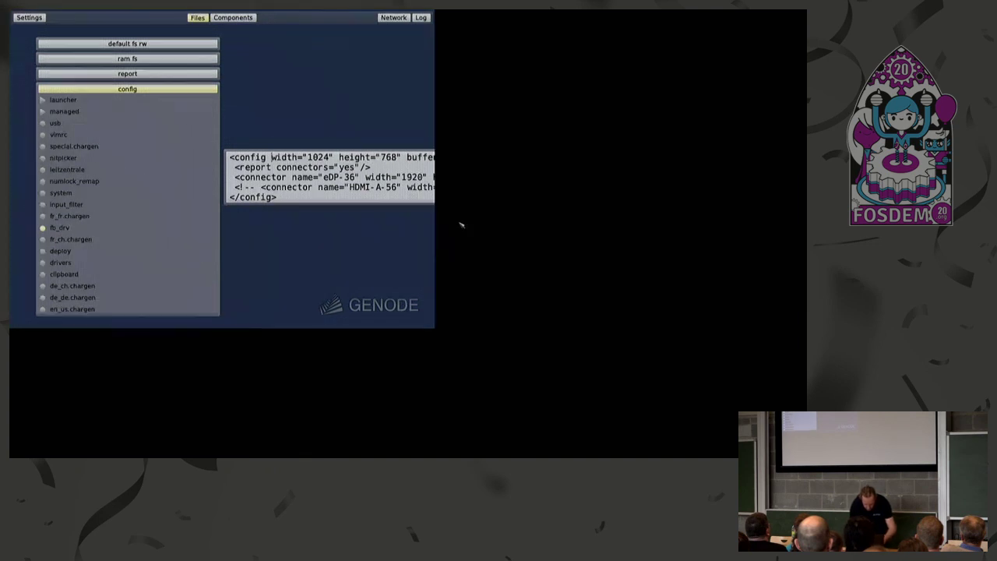
{"action": "key", "text": "ctrl+s"}
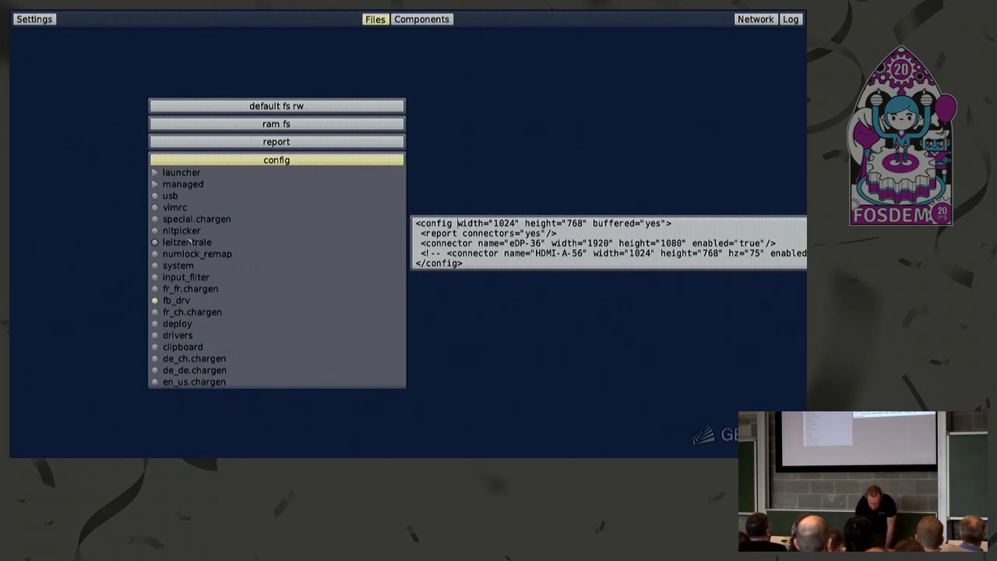
Step: Open the nitpicker configuration with the slides shown behind it and start an origin attribute on the slides domain
{"action": "left_click", "coordinate": [195, 231]}
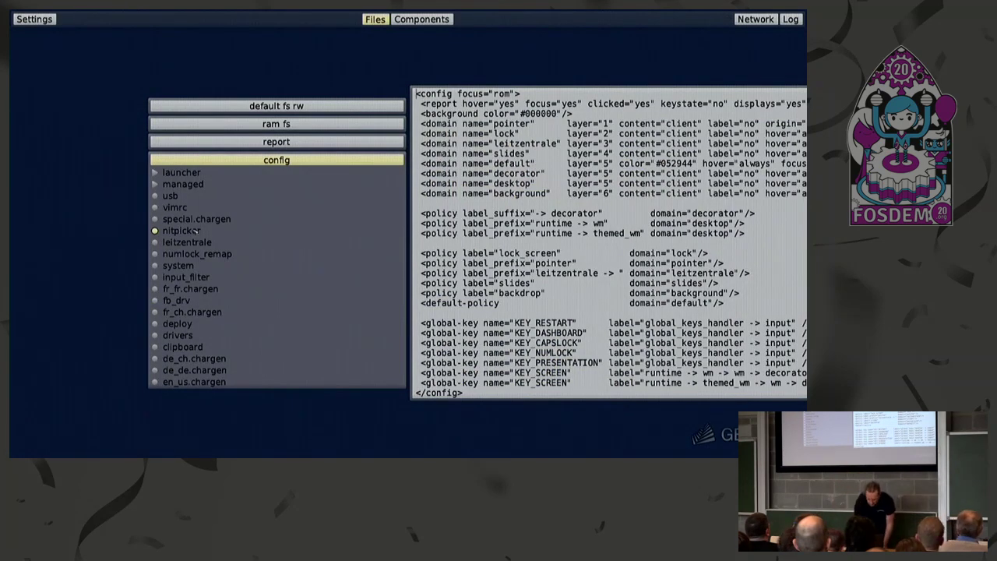
{"action": "key", "text": "F12"}
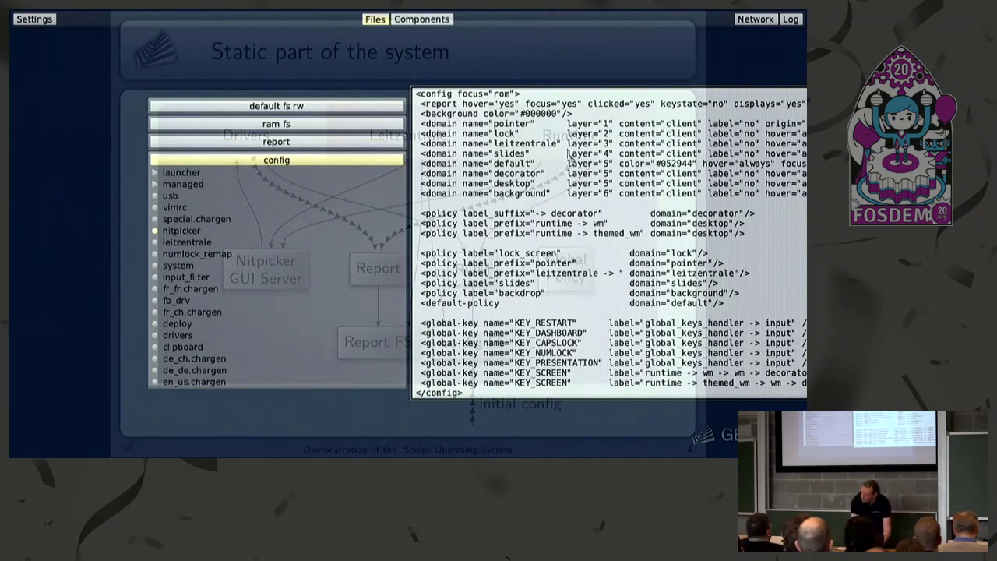
{"action": "type", "text": "or"}
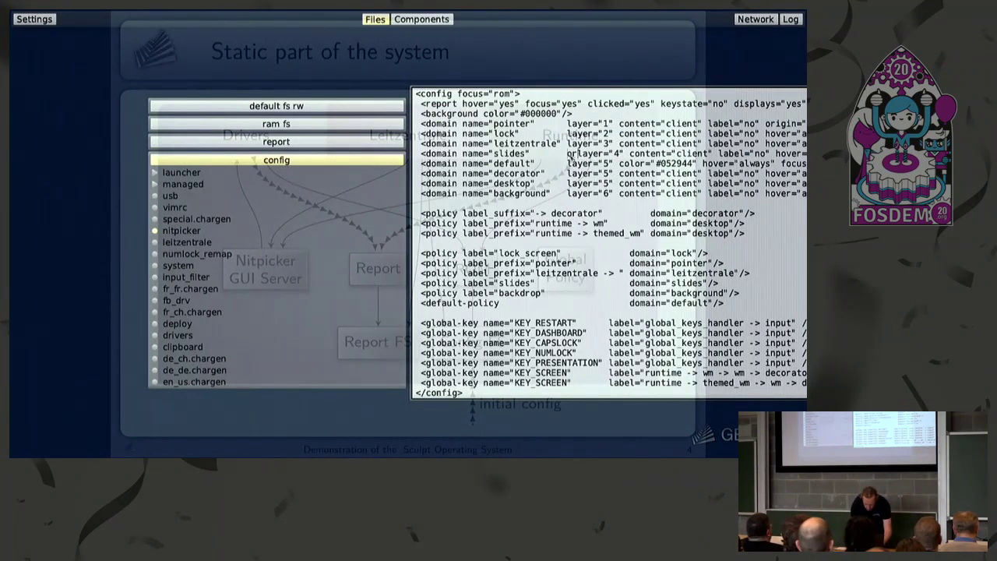
{"action": "type", "text": "igin="}
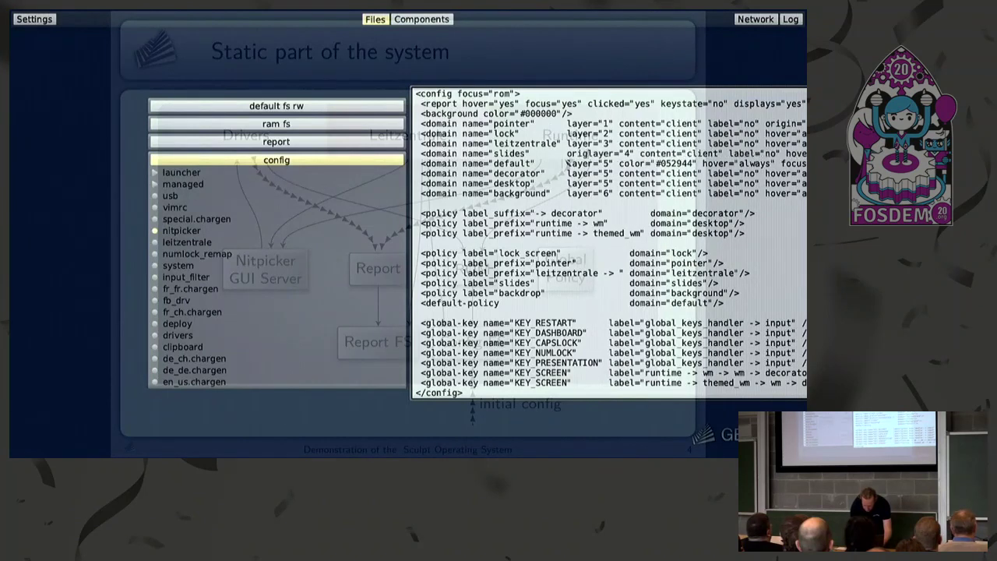
{"action": "type", "text": "\""}
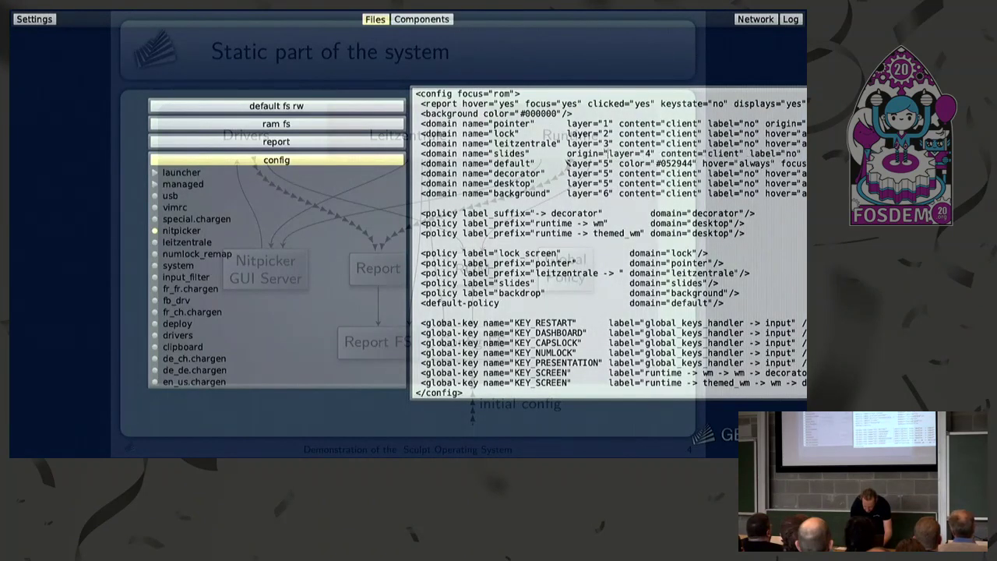
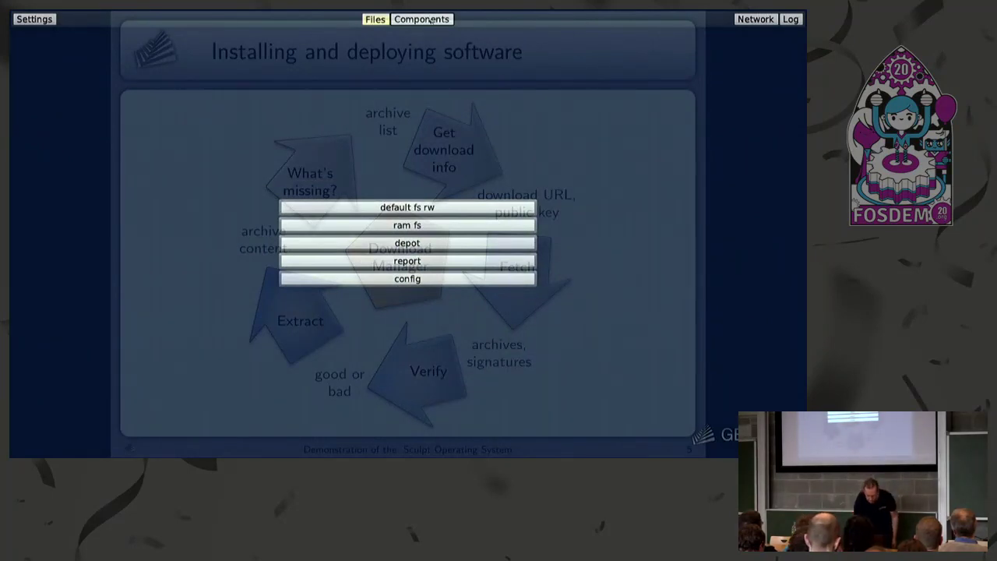
Step: Show the component graph, switch networking to Wifi and connect to the FOSDEM-Dualstack access point
{"action": "left_click", "coordinate": [431, 20]}
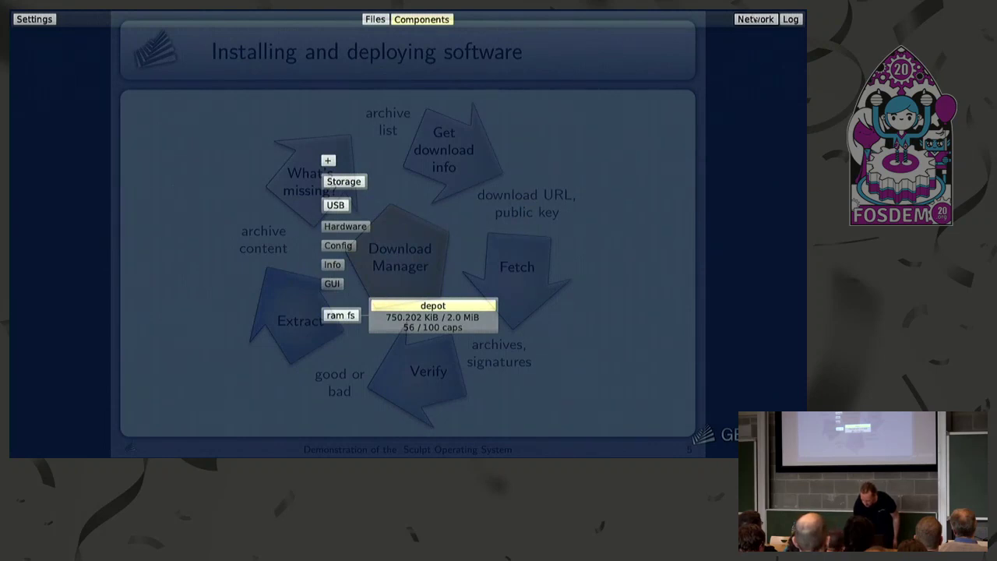
{"action": "left_click", "coordinate": [755, 20]}
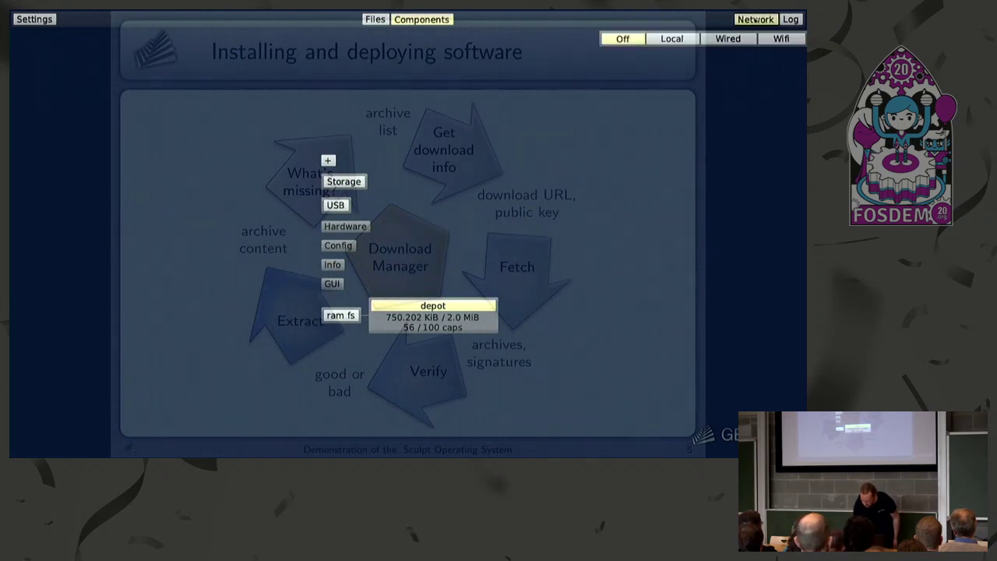
{"action": "left_click", "coordinate": [769, 39]}
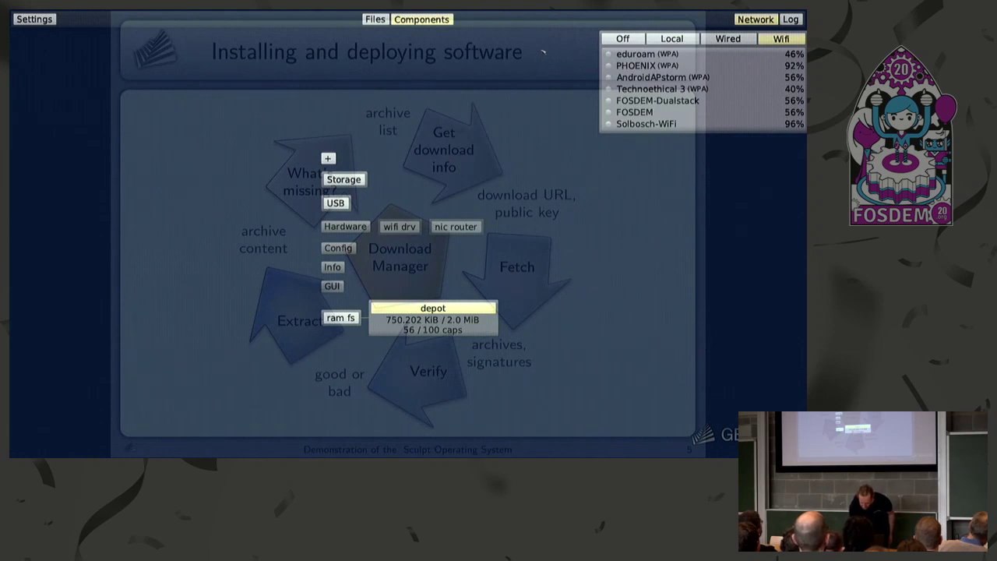
{"action": "left_click", "coordinate": [659, 100]}
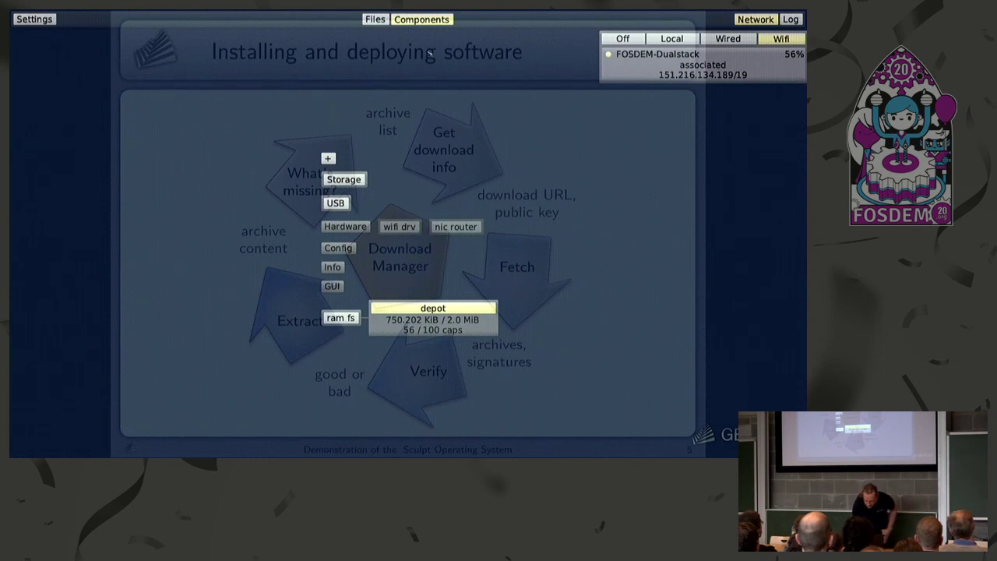
Step: Hide the presentation slides and view the ram fs component's details in the component graph
{"action": "key", "text": "Page_Down"}
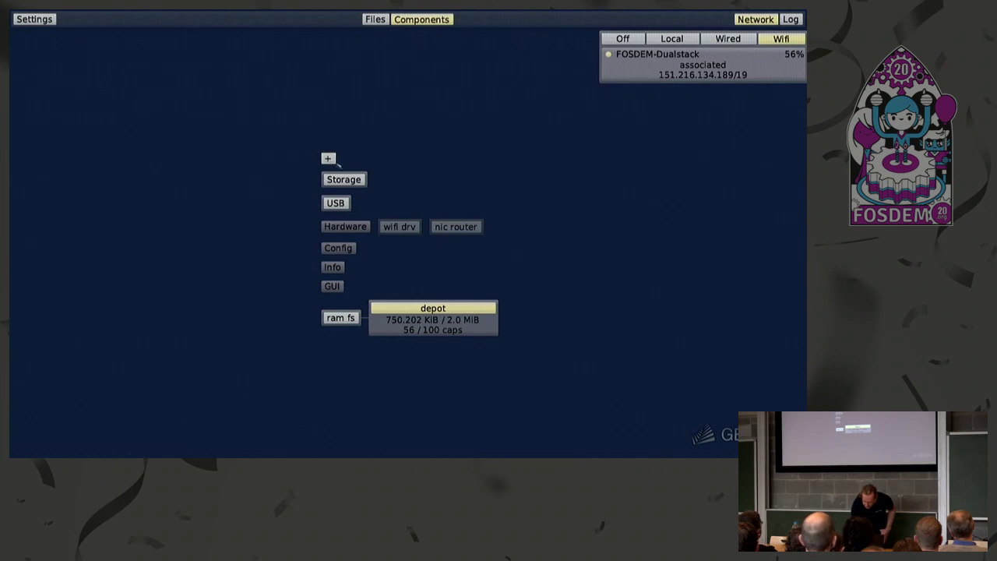
{"action": "left_click", "coordinate": [338, 318]}
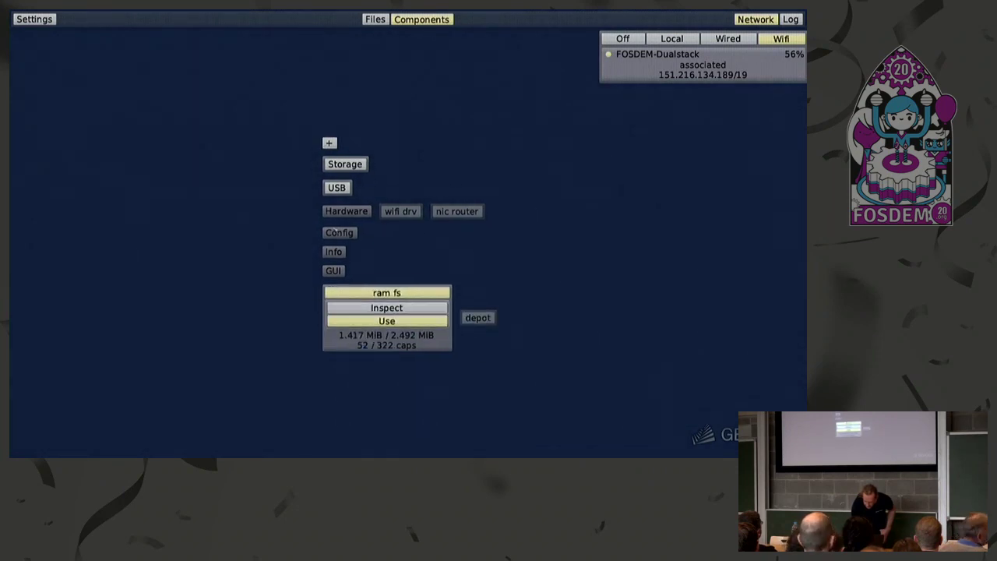
{"action": "left_click", "coordinate": [370, 277]}
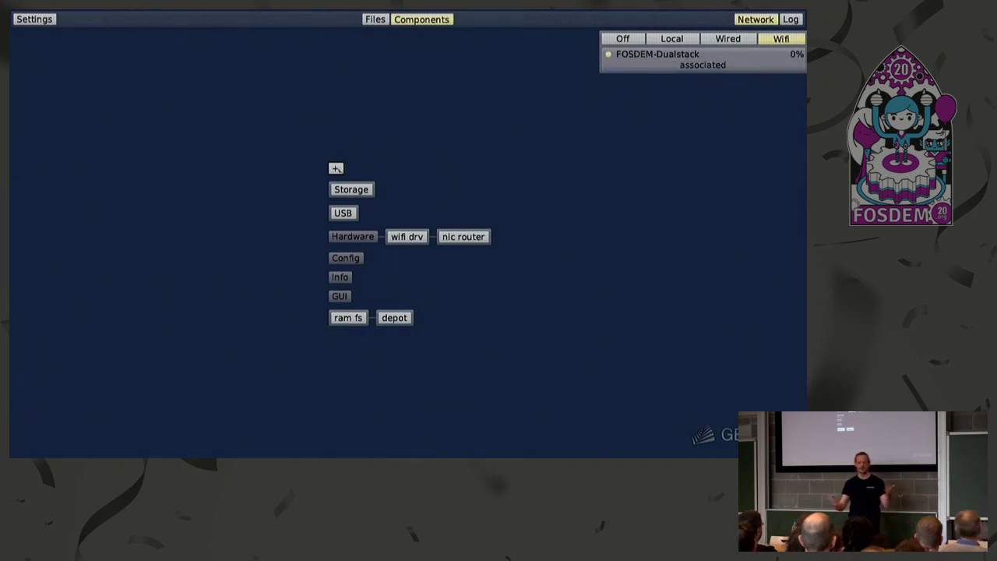
Step: Hide the network settings and look over the components available to add to the graph
{"action": "left_click", "coordinate": [336, 168]}
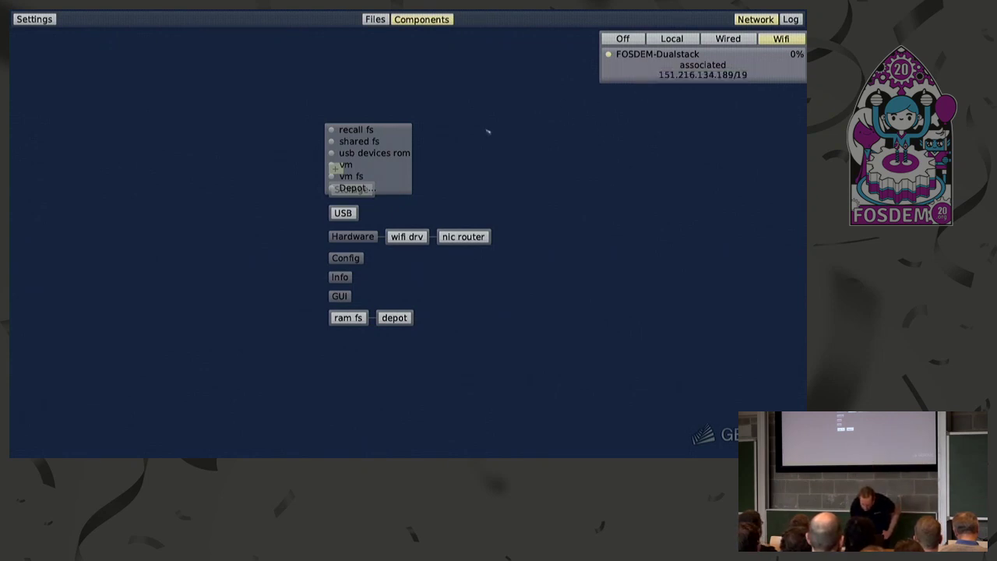
{"action": "left_click", "coordinate": [761, 22]}
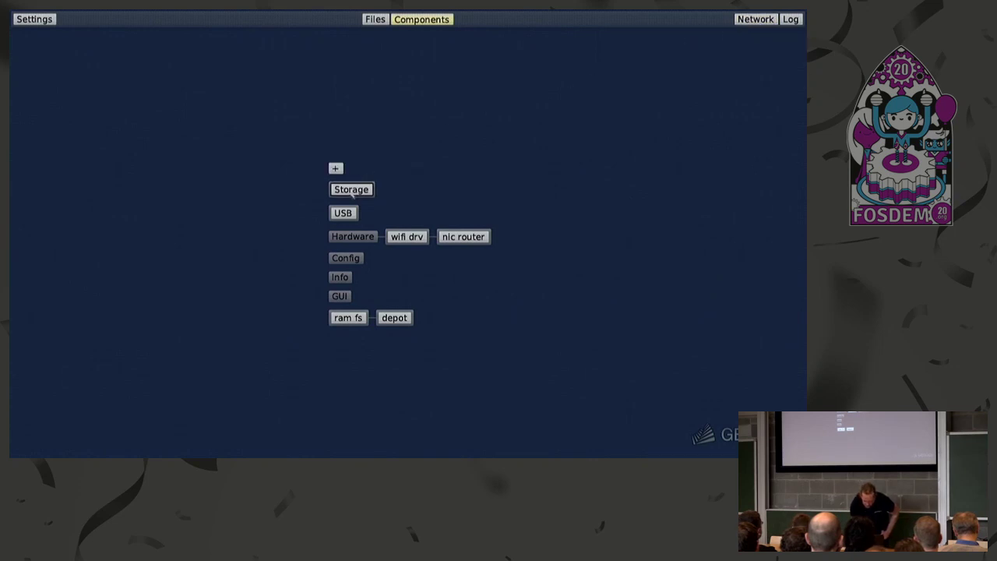
{"action": "left_click", "coordinate": [334, 169]}
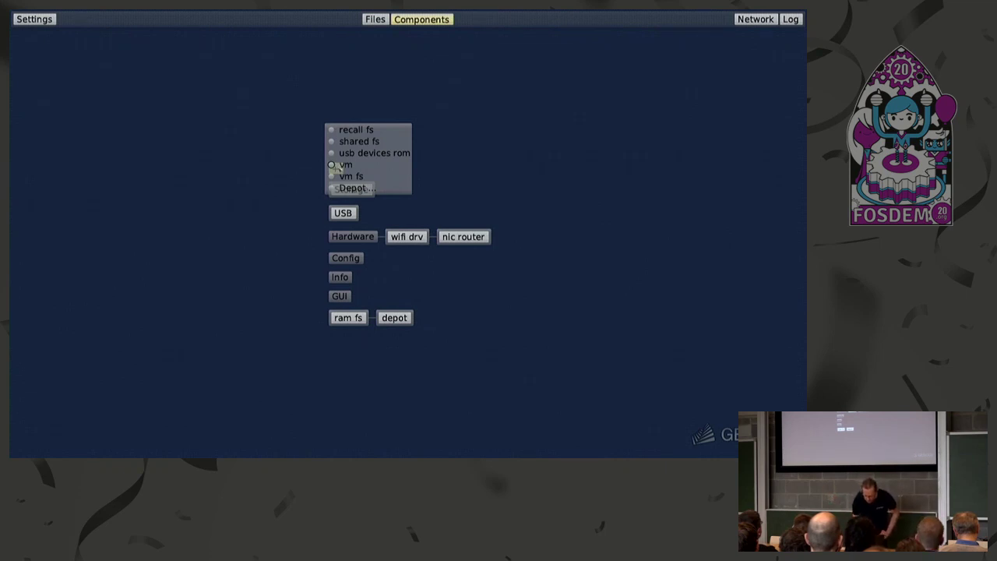
{"action": "left_click", "coordinate": [755, 19]}
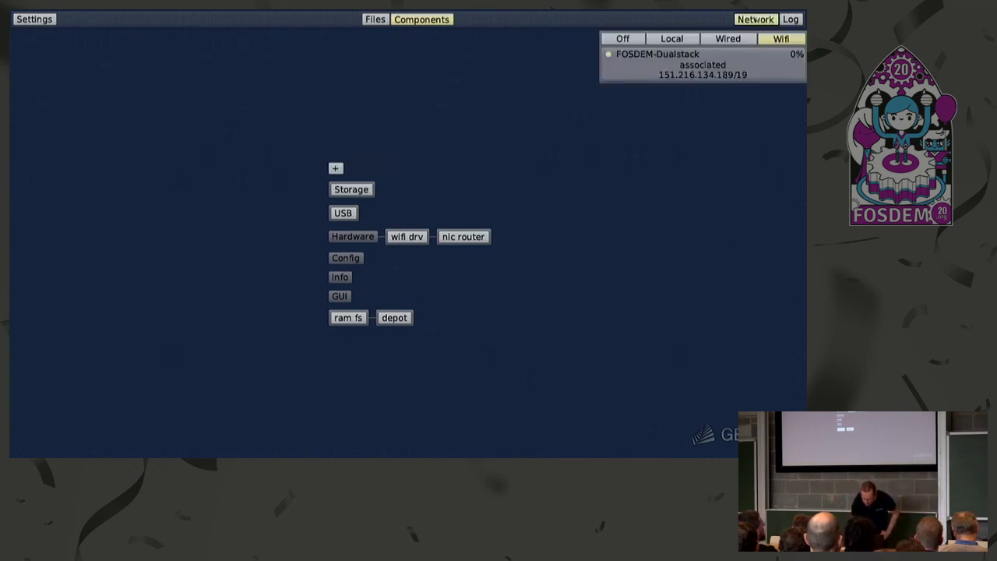
{"action": "left_click", "coordinate": [756, 19]}
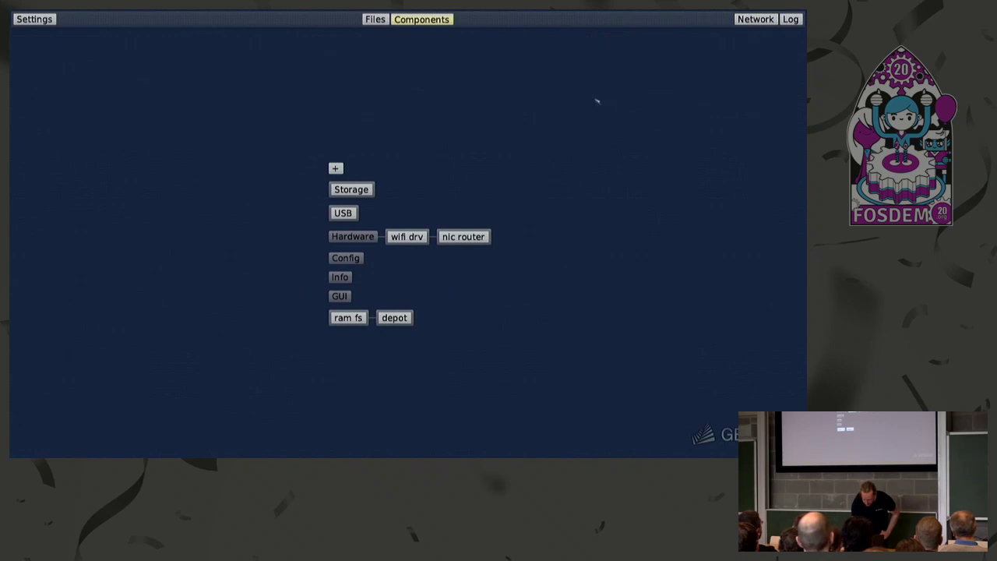
{"action": "left_click", "coordinate": [335, 169]}
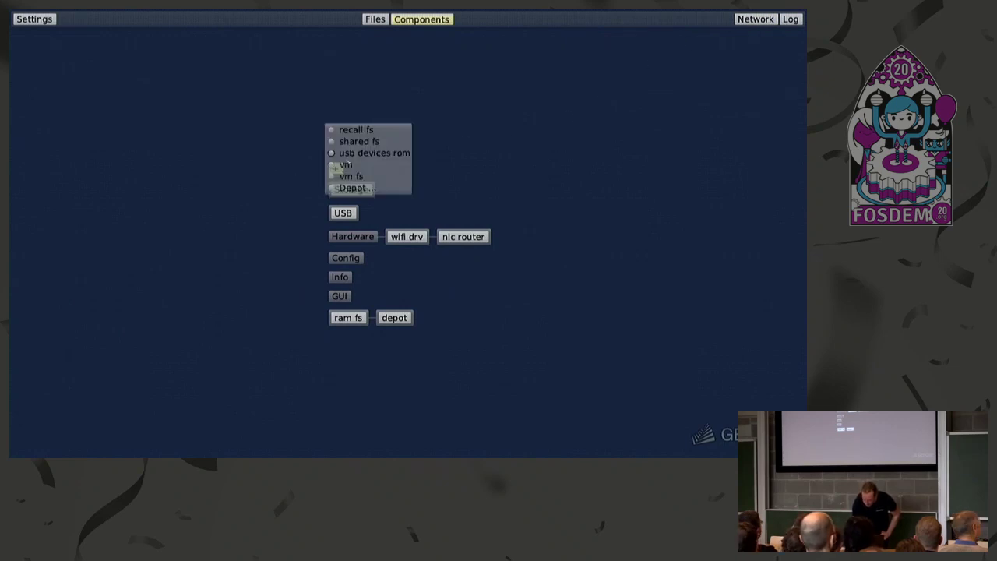
{"action": "left_click", "coordinate": [293, 165]}
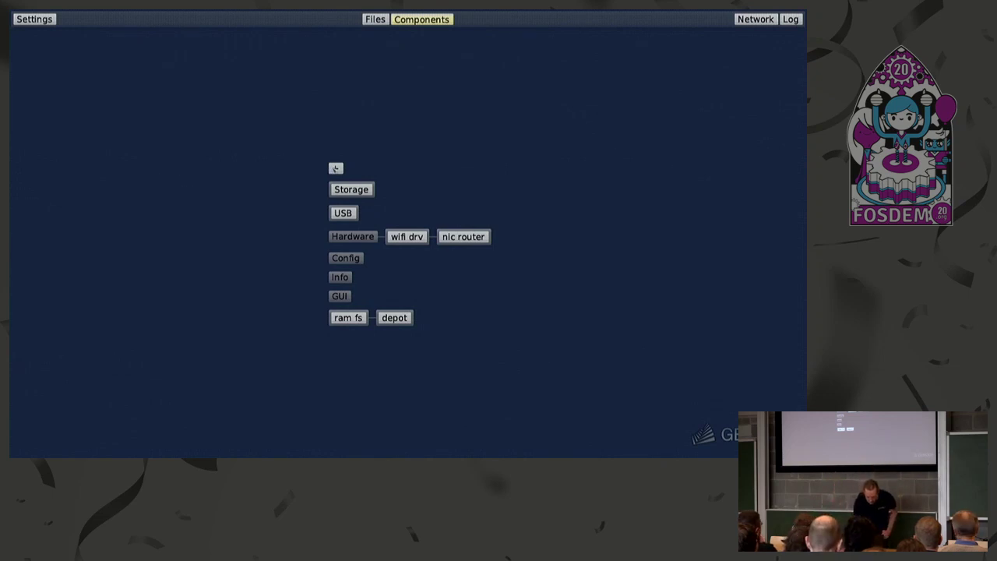
Step: Enable the nfeske and alex-ab depots as software sources in the depot selection
{"action": "left_click", "coordinate": [335, 168]}
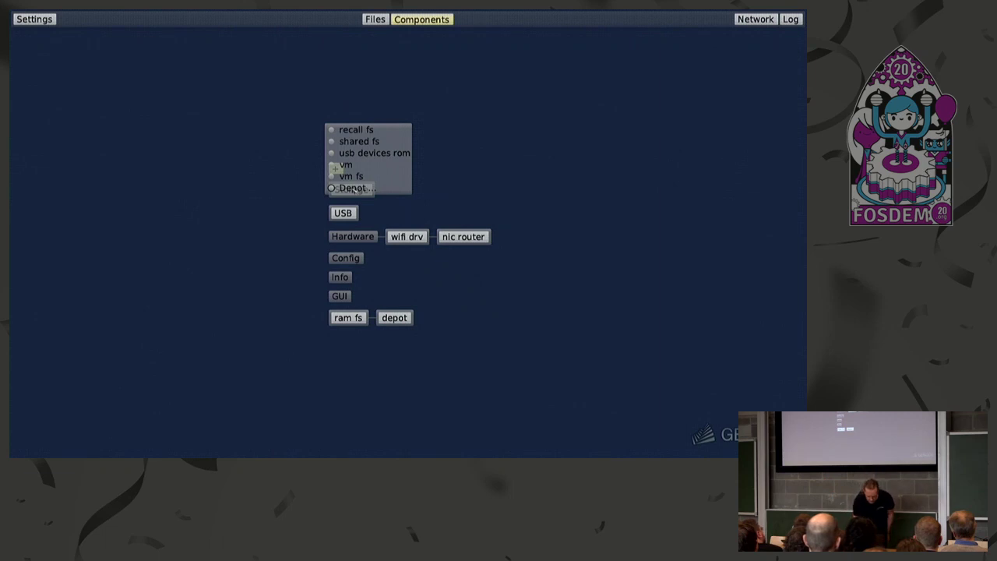
{"action": "left_click", "coordinate": [352, 189]}
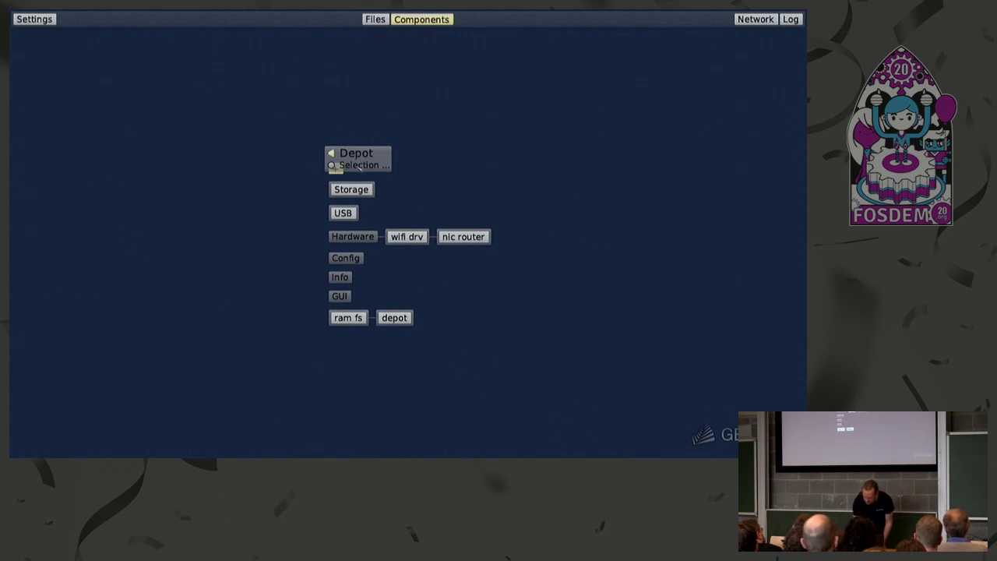
{"action": "left_click", "coordinate": [360, 166]}
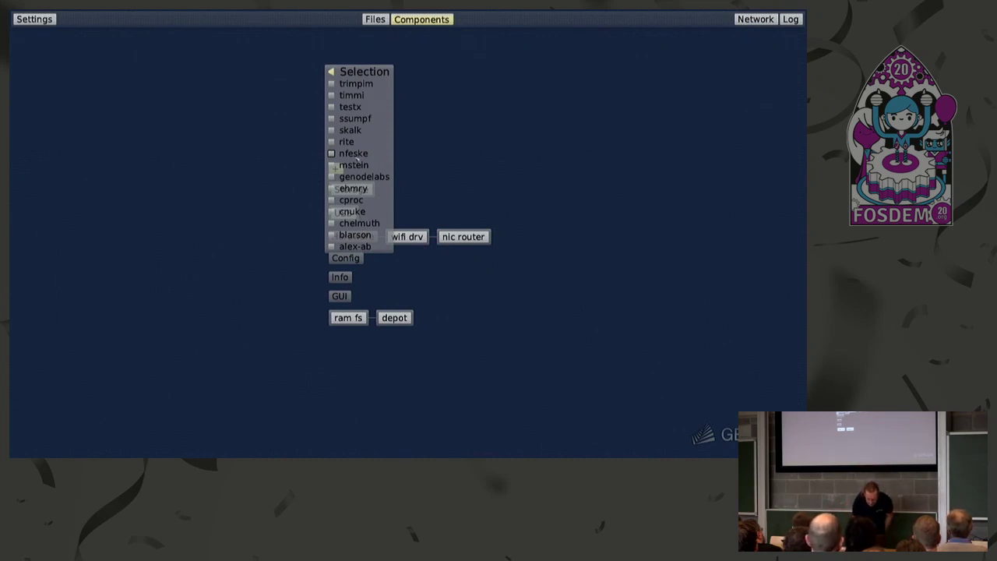
{"action": "left_click", "coordinate": [356, 158]}
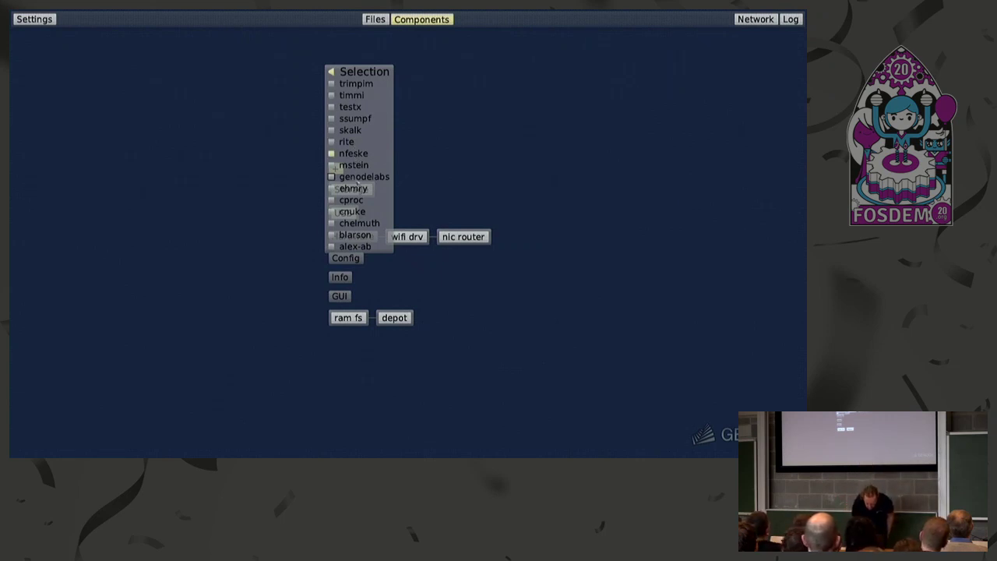
{"action": "left_click", "coordinate": [357, 246]}
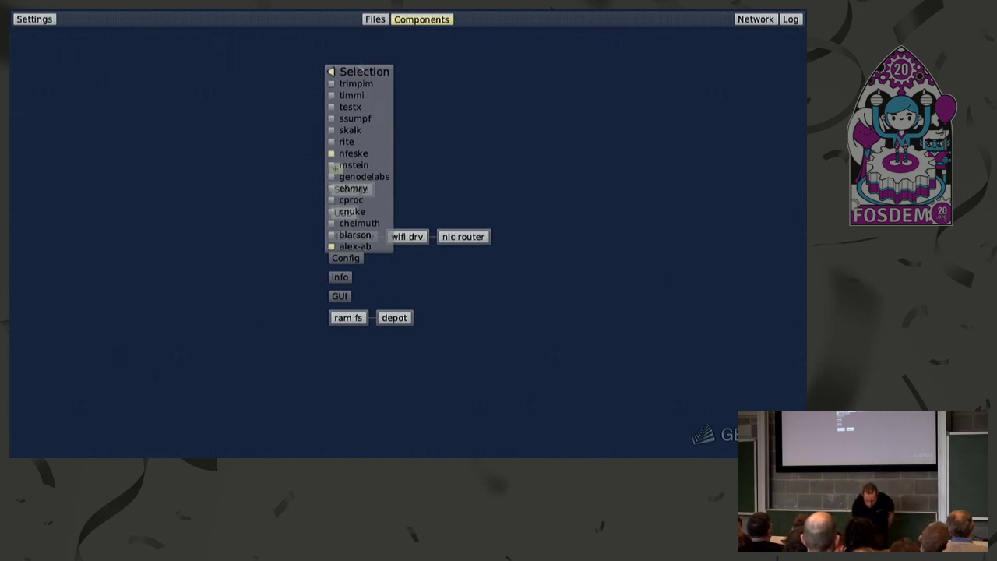
{"action": "left_click", "coordinate": [362, 72]}
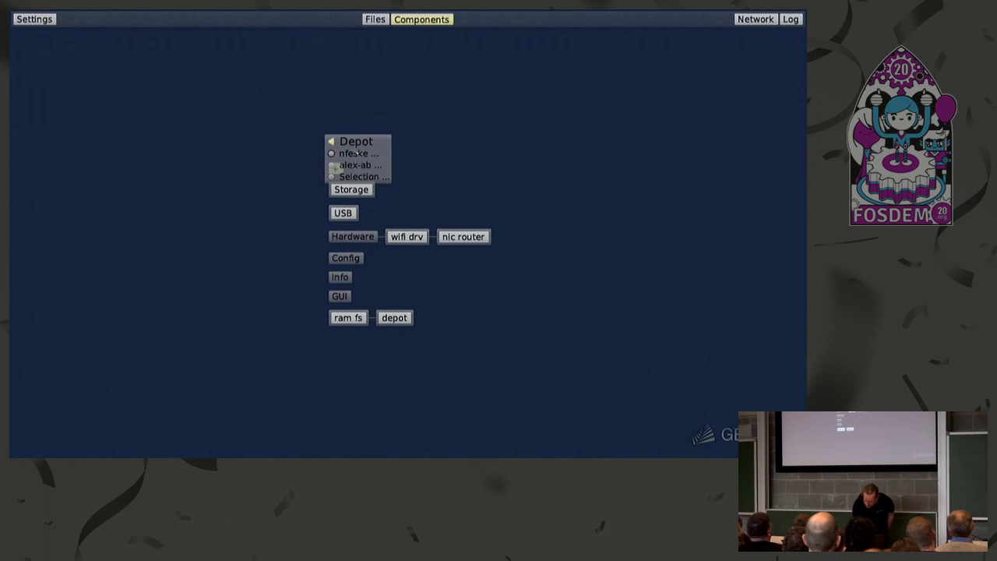
Step: Install the sticks blue backdrop (2020-01-29) package from the GUI category of the nfeske depot
{"action": "left_click", "coordinate": [356, 155]}
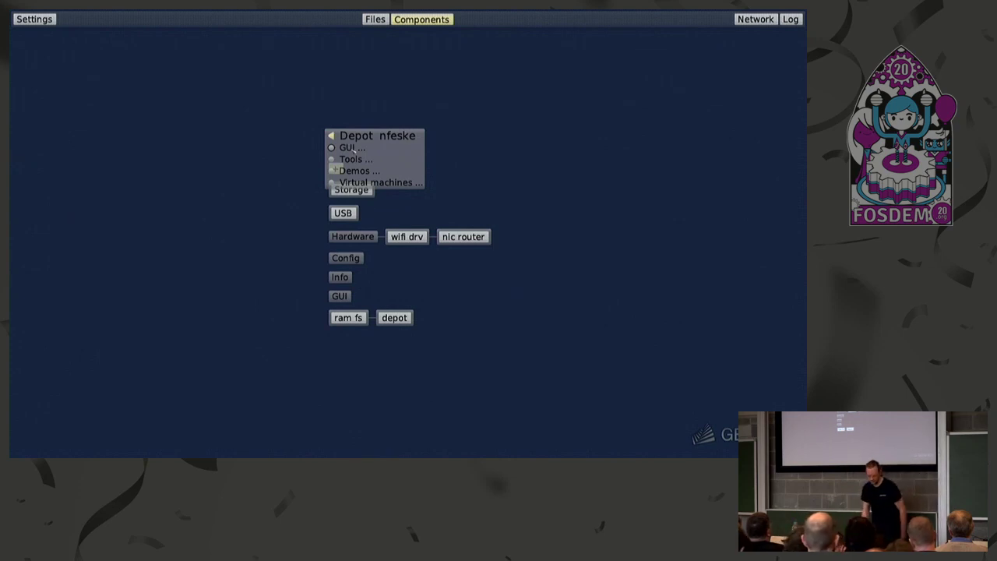
{"action": "left_click", "coordinate": [352, 148]}
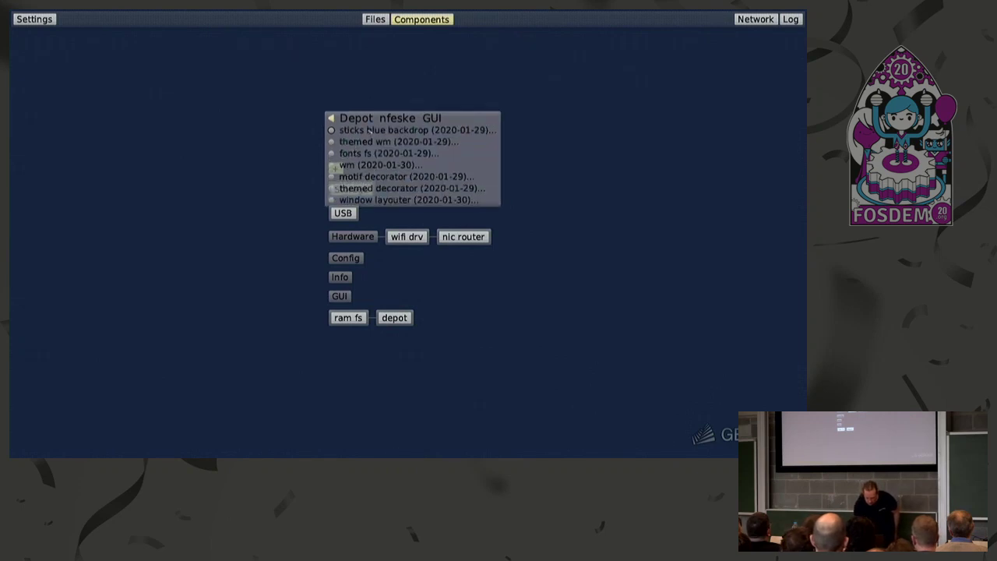
{"action": "left_click", "coordinate": [368, 131]}
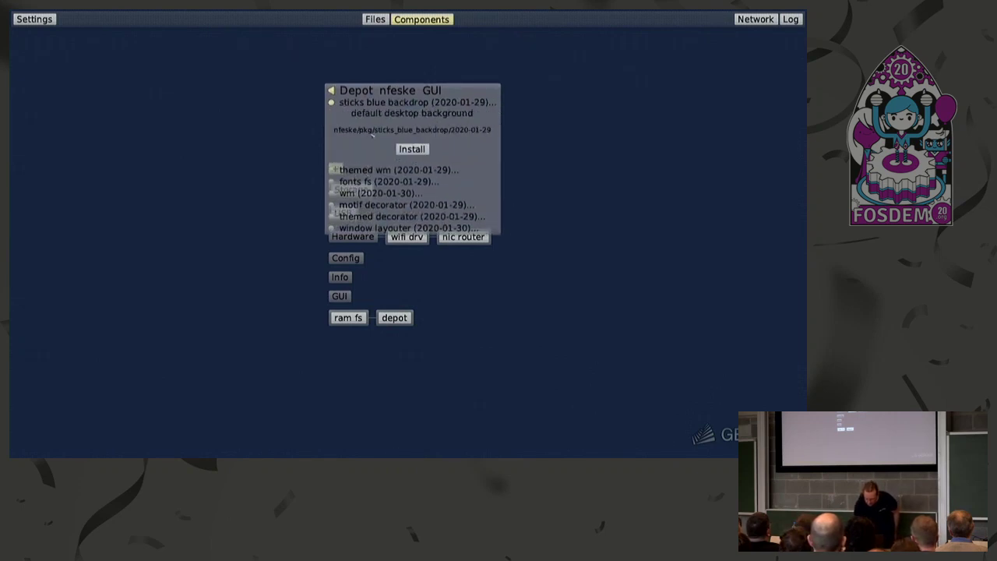
{"action": "left_click", "coordinate": [411, 149]}
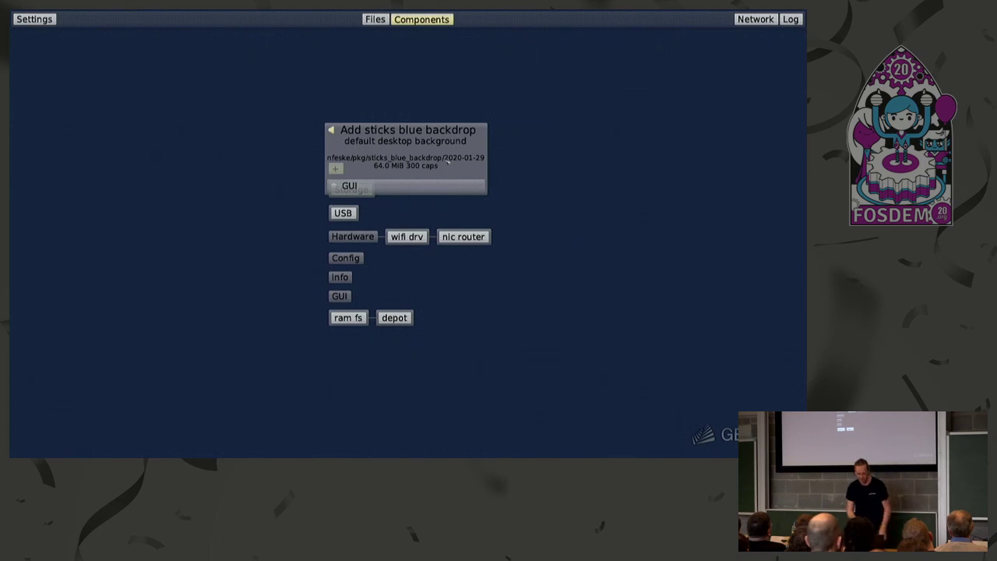
Step: Connect the sticks blue backdrop's GUI to the desktop background and add the component
{"action": "left_click", "coordinate": [355, 185]}
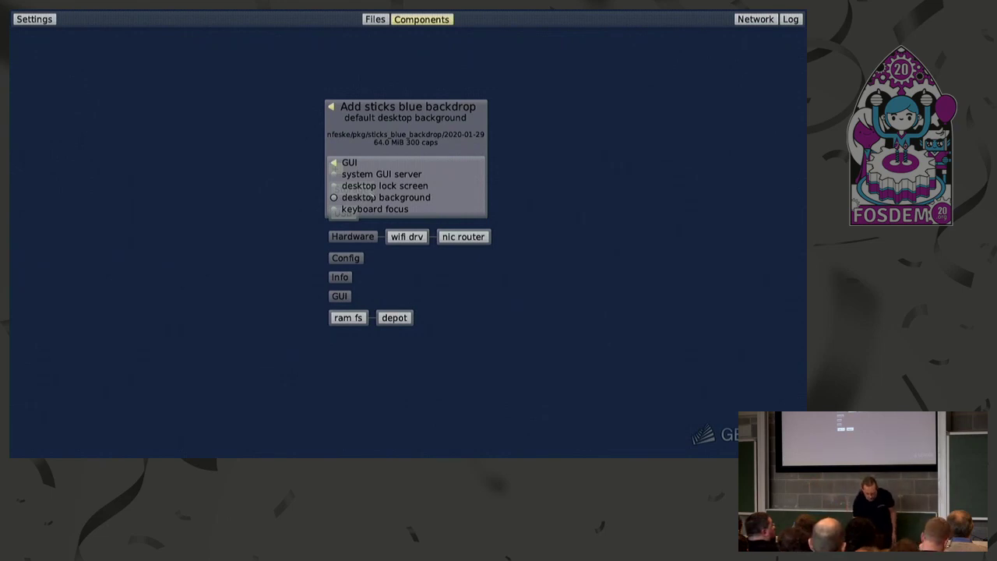
{"action": "left_click", "coordinate": [371, 197]}
{"action": "left_click", "coordinate": [400, 196]}
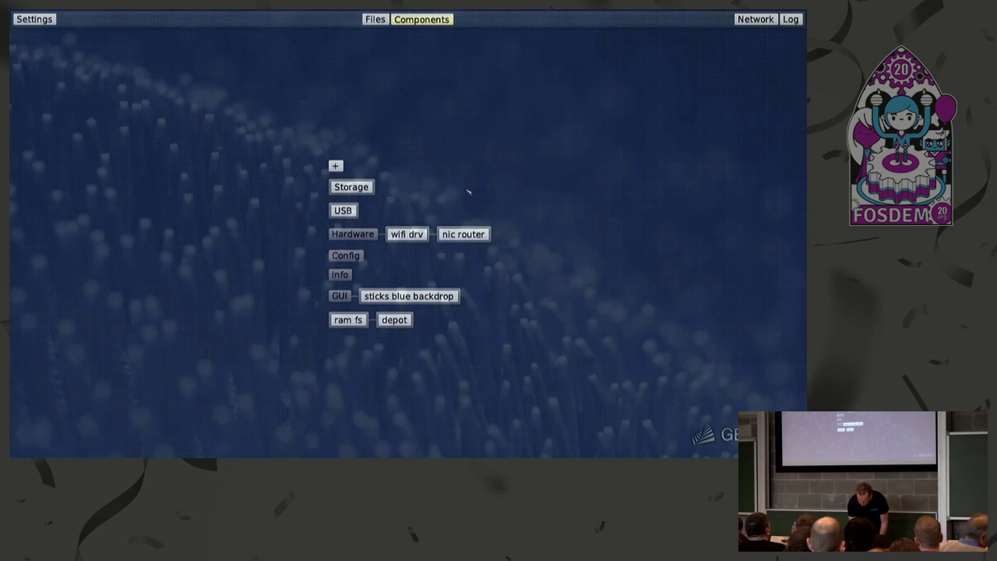
Step: Install the themed wm (2020-01-29) package from the GUI category of the nfeske depot
{"action": "left_click", "coordinate": [336, 166]}
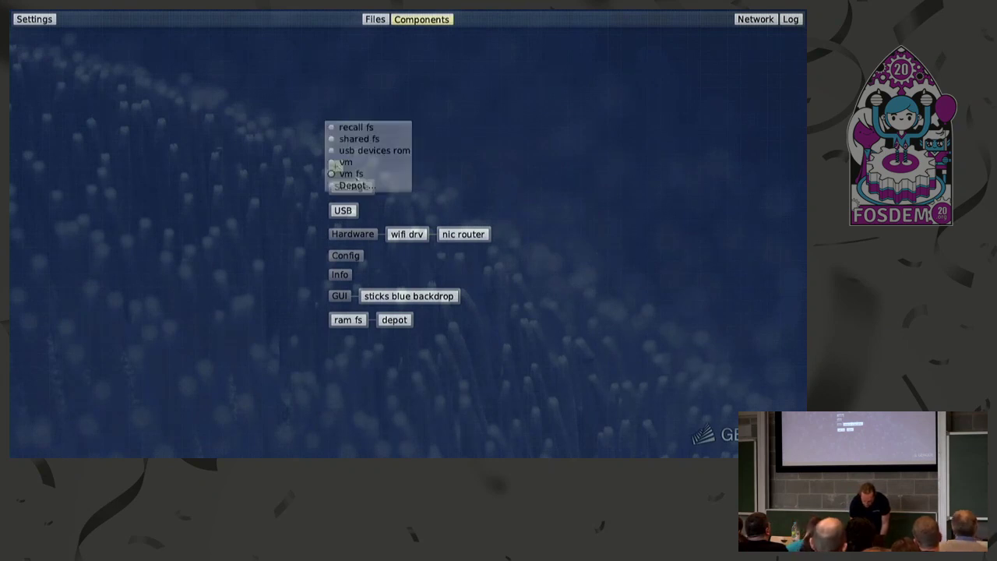
{"action": "left_click", "coordinate": [349, 186]}
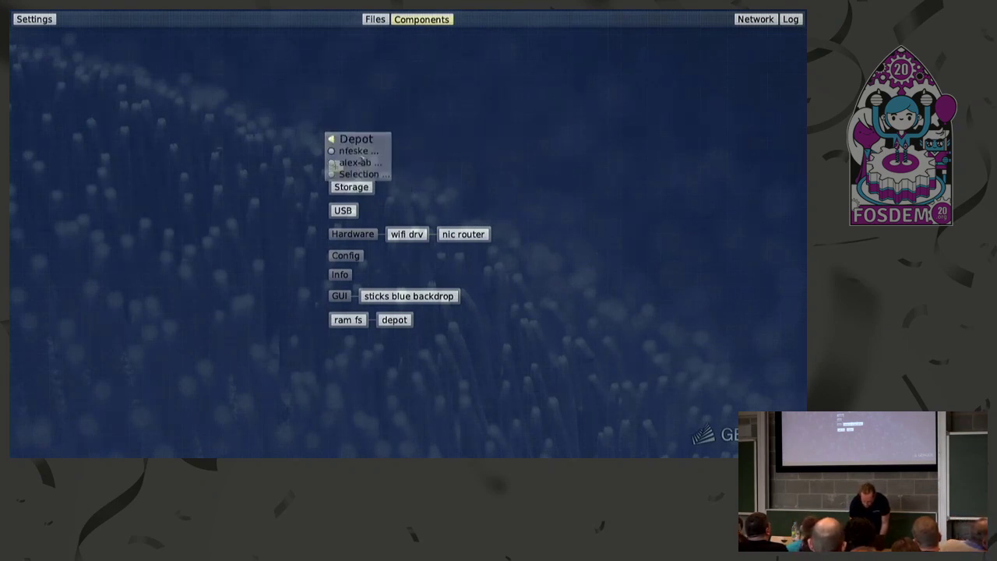
{"action": "left_click", "coordinate": [352, 146]}
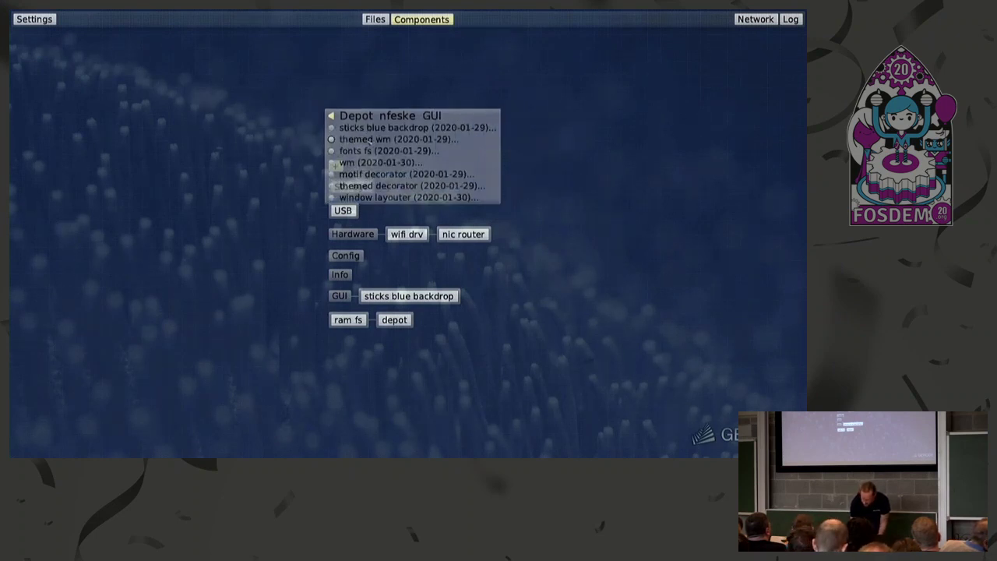
{"action": "left_click", "coordinate": [367, 139]}
{"action": "left_click", "coordinate": [420, 159]}
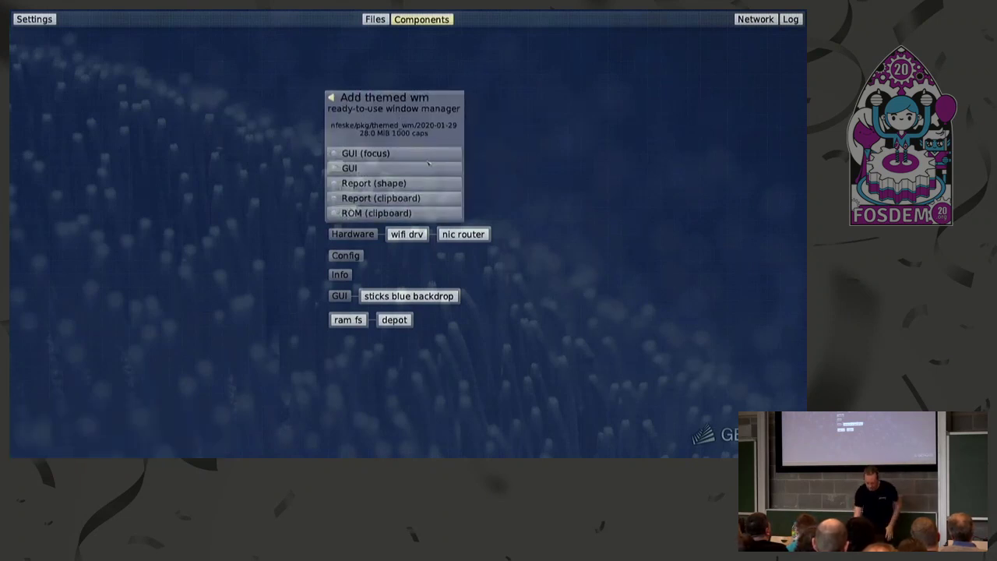
Step: Connect themed wm's GUI (focus) to keyboard focus and its GUI to the system GUI server
{"action": "left_click", "coordinate": [380, 153]}
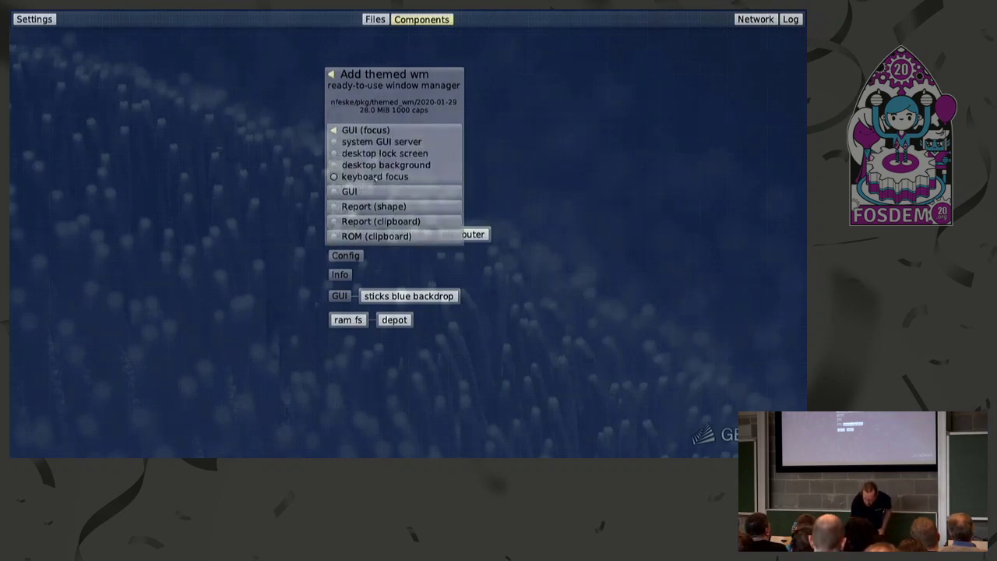
{"action": "left_click", "coordinate": [374, 177]}
{"action": "left_click", "coordinate": [377, 168]}
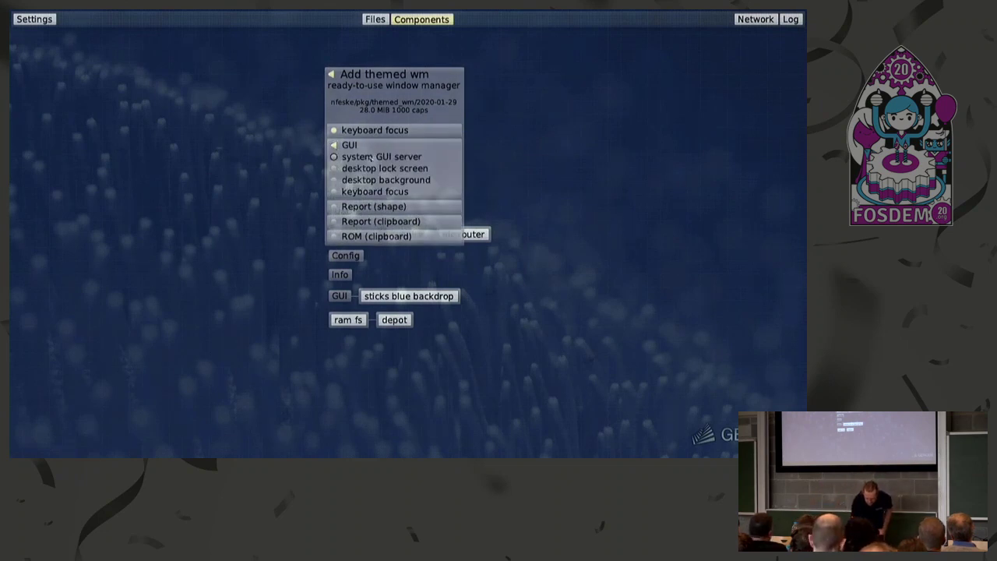
{"action": "left_click", "coordinate": [370, 157]}
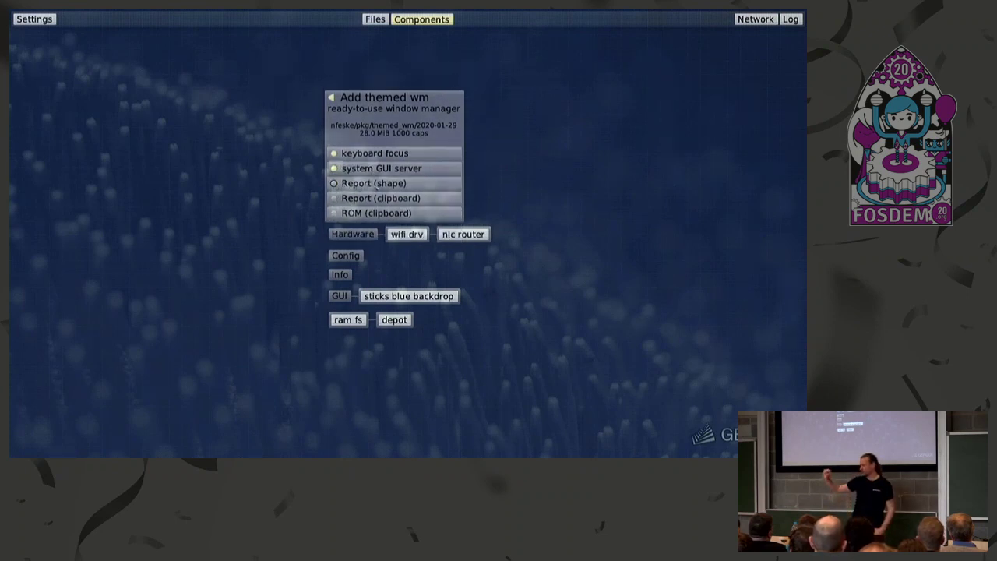
Step: Route themed wm's shape report to pointer shape and its clipboard report and ROM to the global clipboard, adding the component
{"action": "left_click", "coordinate": [374, 183]}
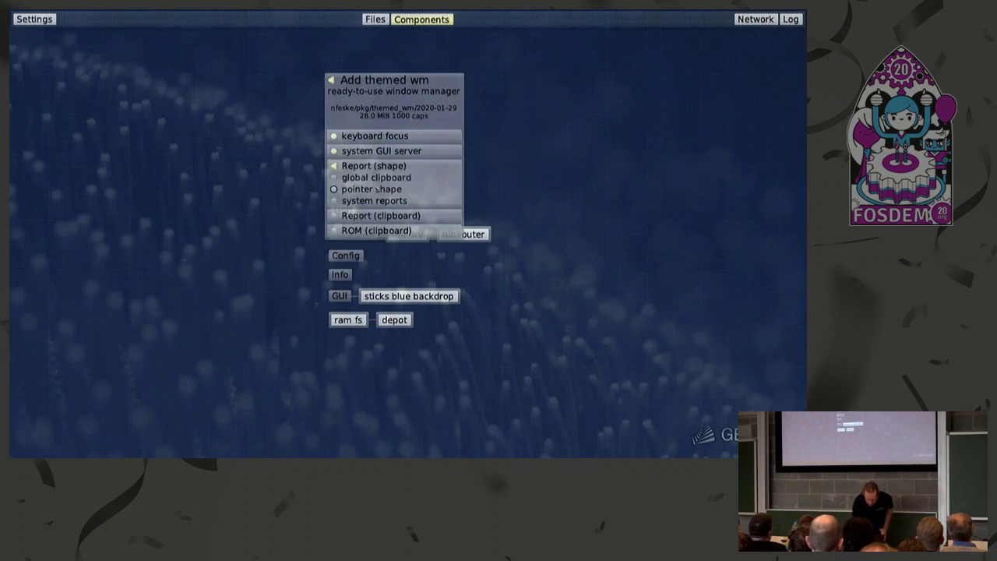
{"action": "left_click", "coordinate": [376, 190]}
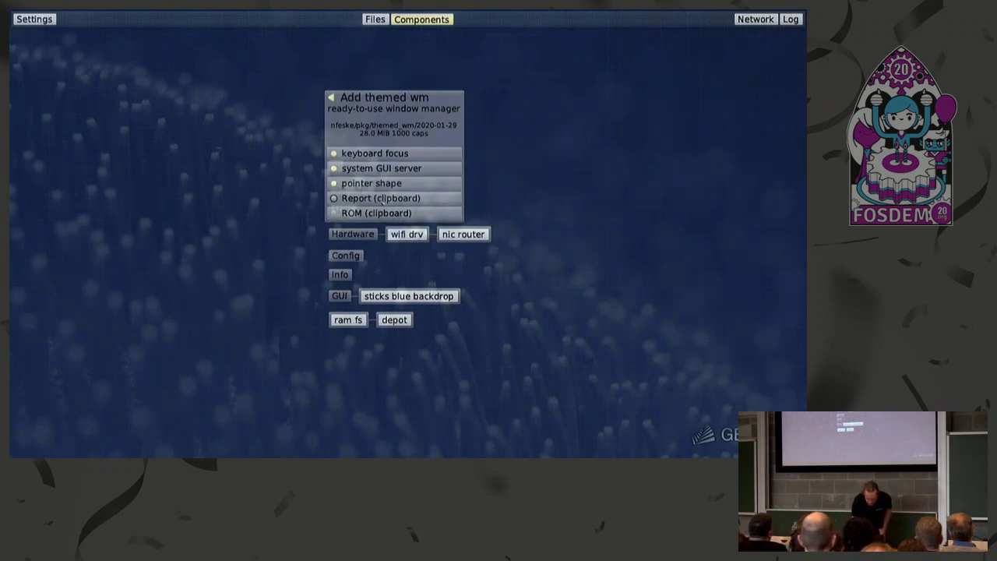
{"action": "left_click", "coordinate": [382, 199]}
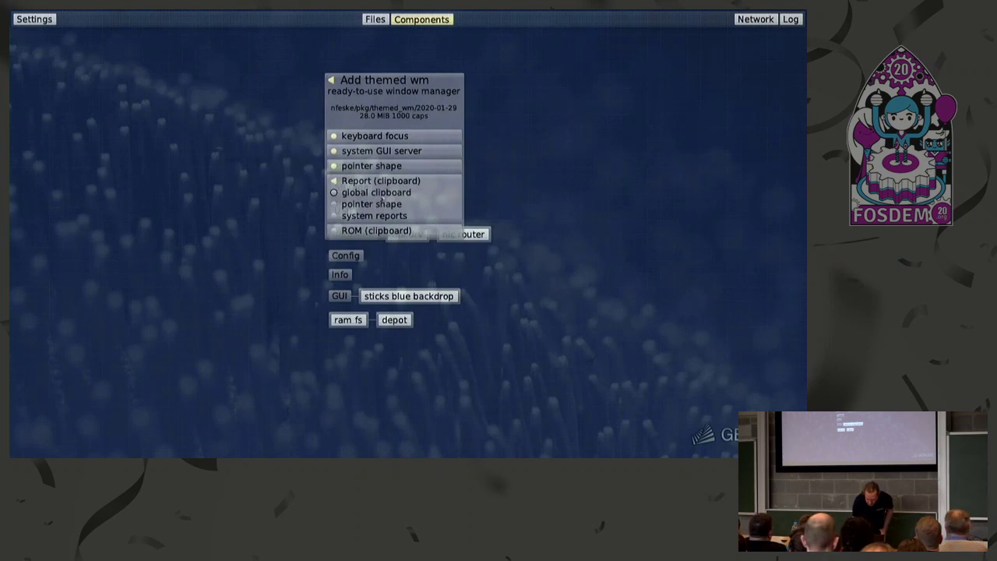
{"action": "left_click", "coordinate": [376, 193]}
{"action": "left_click", "coordinate": [382, 211]}
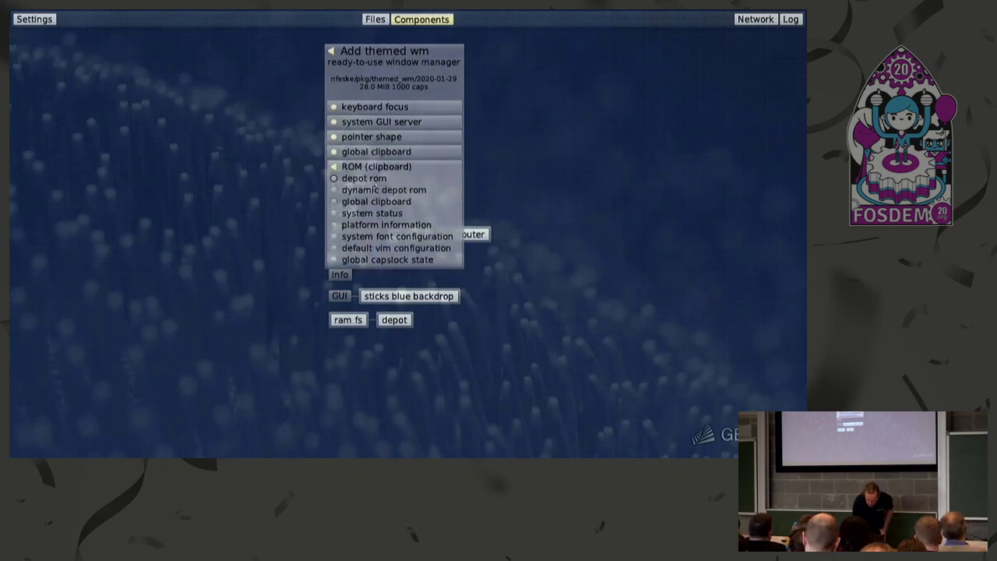
{"action": "left_click", "coordinate": [375, 202]}
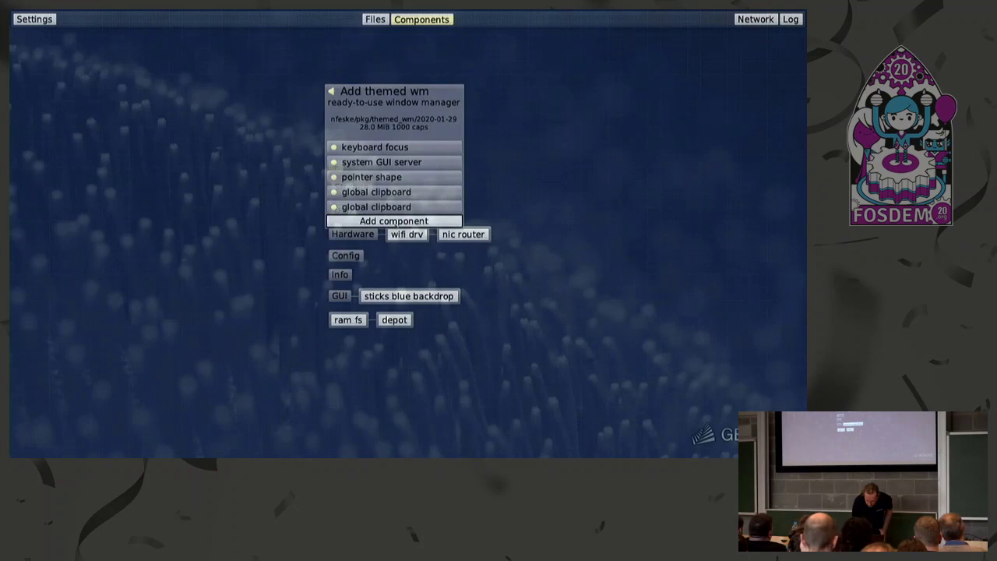
{"action": "left_click", "coordinate": [393, 222]}
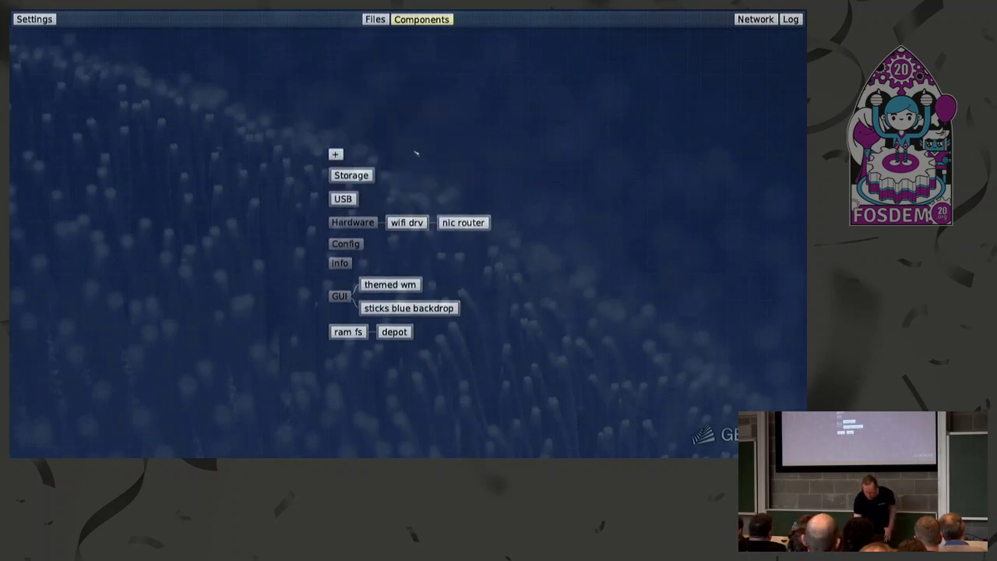
Step: Inspect the themed wm component's resource details in the component graph, closing them again when done
{"action": "left_click", "coordinate": [398, 285]}
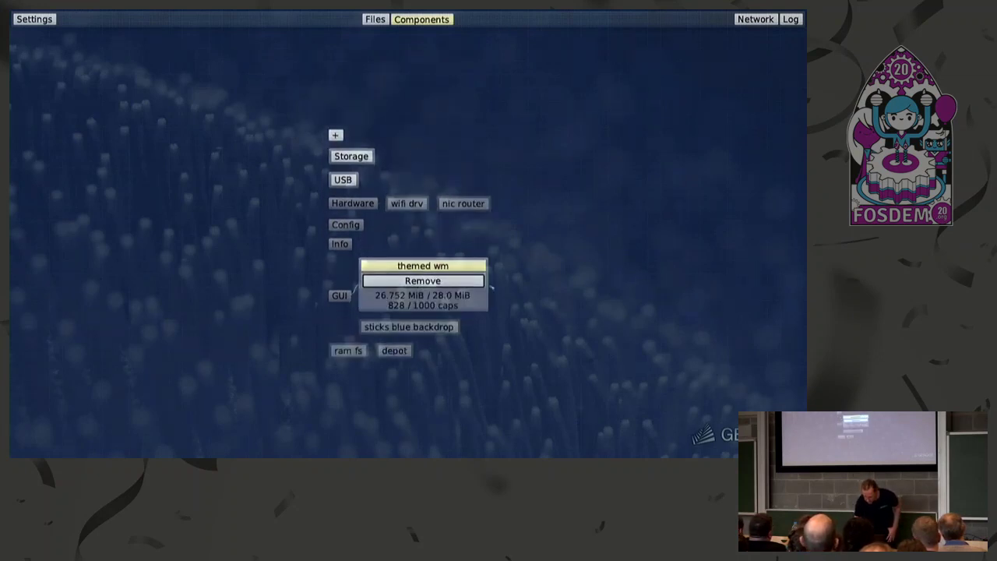
{"action": "left_click", "coordinate": [455, 265]}
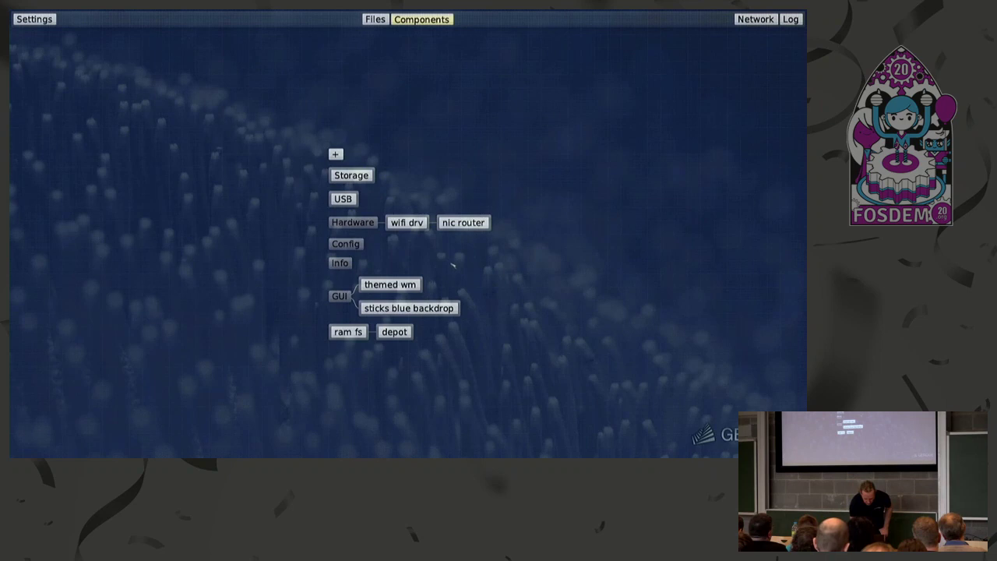
Step: Install the nano3d (2020-01-29) package from the Demos category of the nfeske depot
{"action": "left_click", "coordinate": [352, 176]}
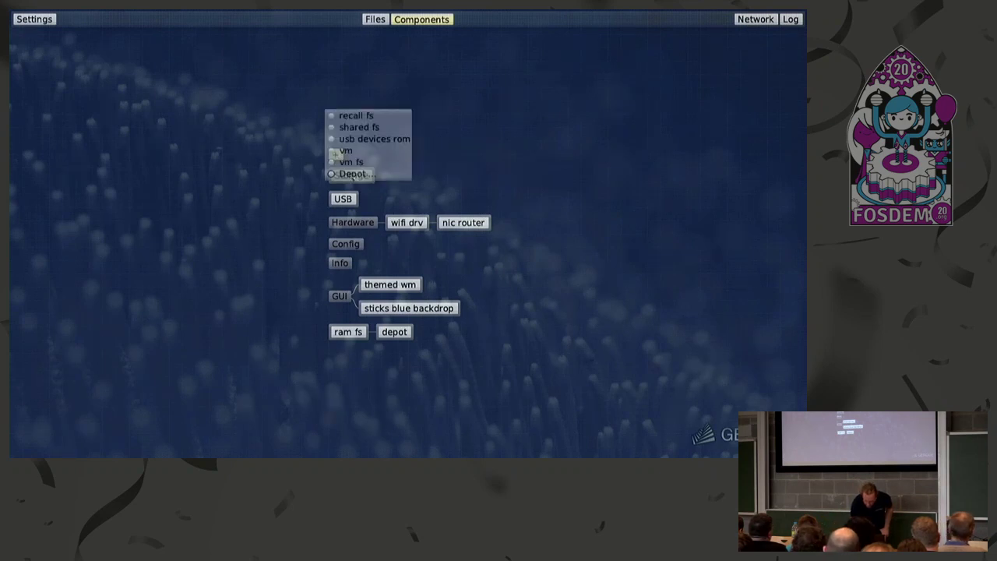
{"action": "left_click", "coordinate": [363, 174]}
{"action": "left_click", "coordinate": [335, 154]}
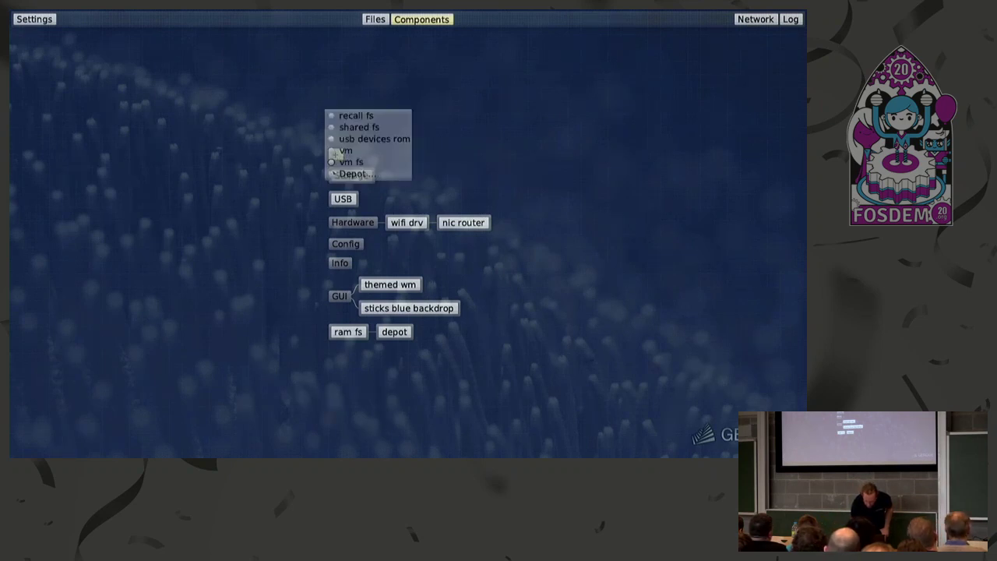
{"action": "left_click", "coordinate": [336, 153]}
{"action": "left_click", "coordinate": [335, 153]}
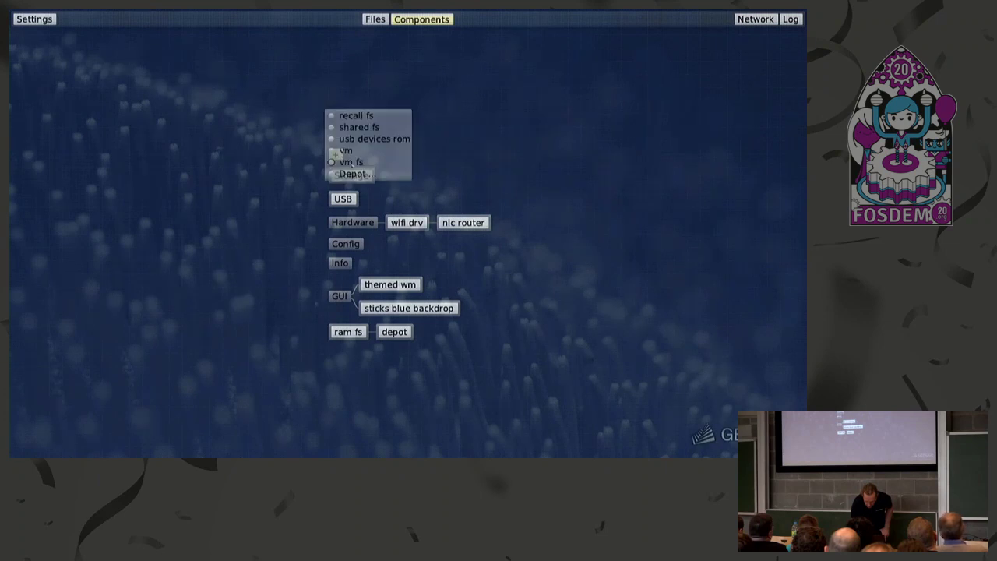
{"action": "left_click", "coordinate": [351, 174]}
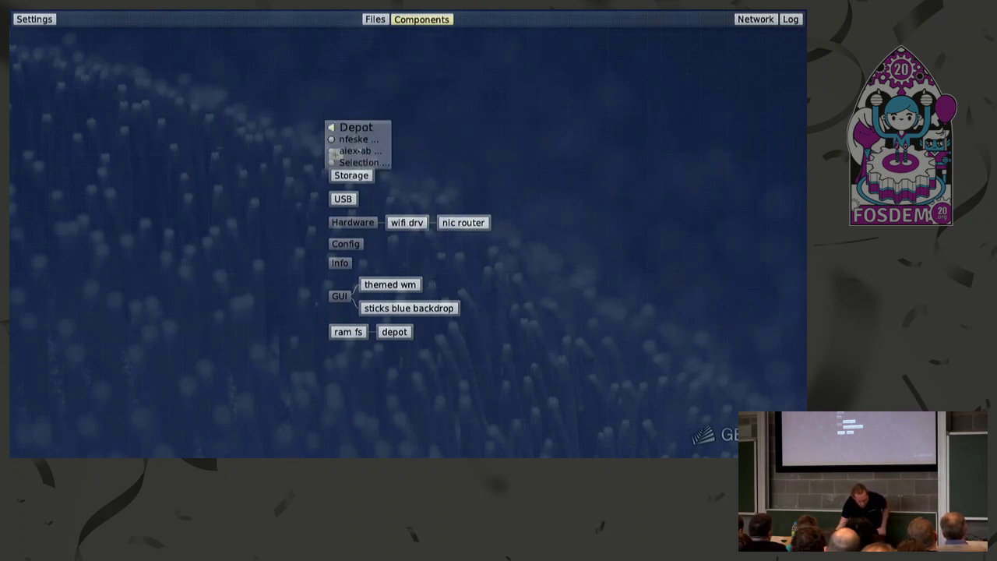
{"action": "left_click", "coordinate": [356, 143]}
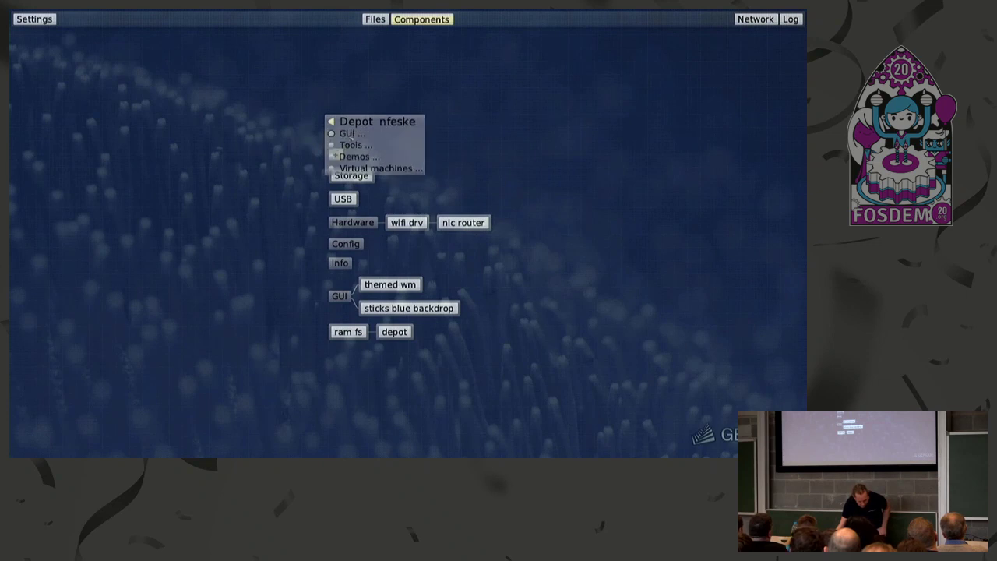
{"action": "left_click", "coordinate": [349, 134]}
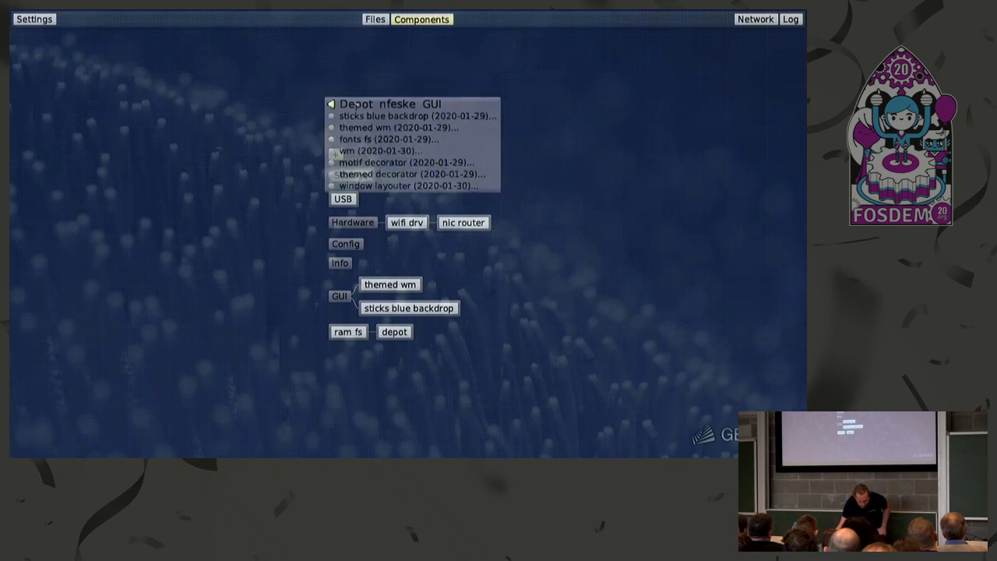
{"action": "left_click", "coordinate": [352, 104]}
{"action": "left_click", "coordinate": [355, 157]}
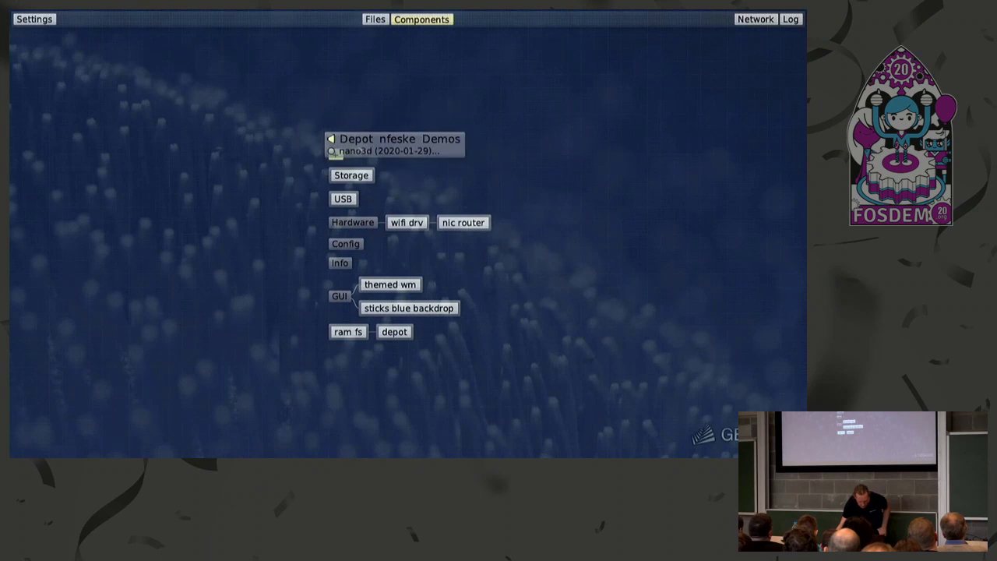
{"action": "left_click", "coordinate": [360, 148]}
{"action": "left_click", "coordinate": [406, 170]}
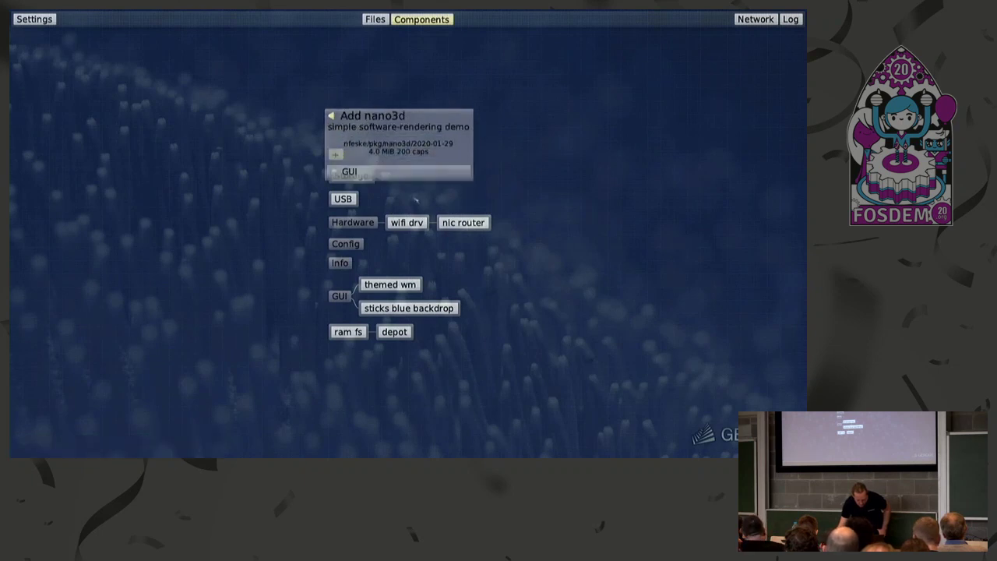
Step: Add the nano3d component with its GUI connected to themed wm, and view it on the desktop before returning to the component graph
{"action": "left_click", "coordinate": [426, 171]}
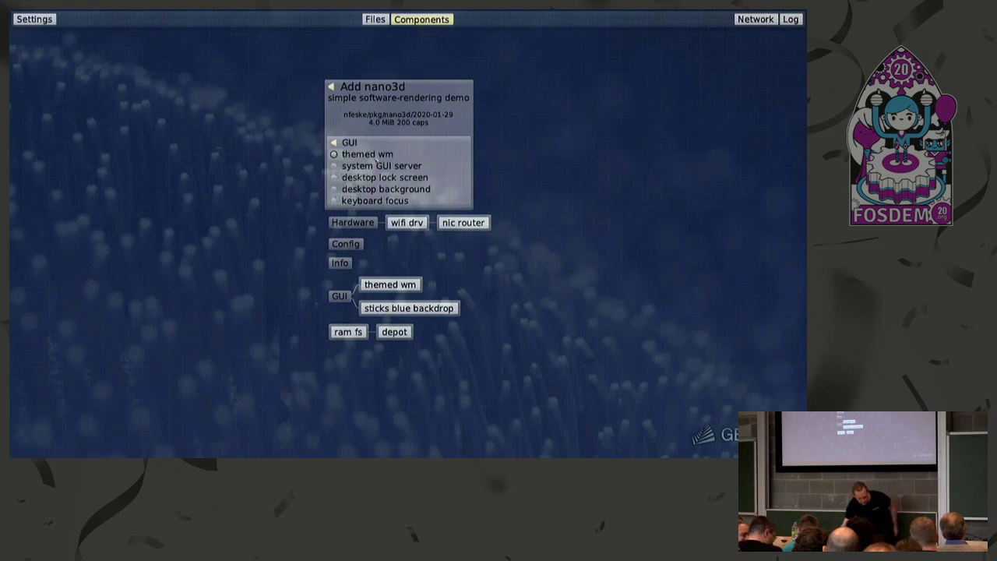
{"action": "left_click", "coordinate": [366, 155]}
{"action": "left_click", "coordinate": [382, 182]}
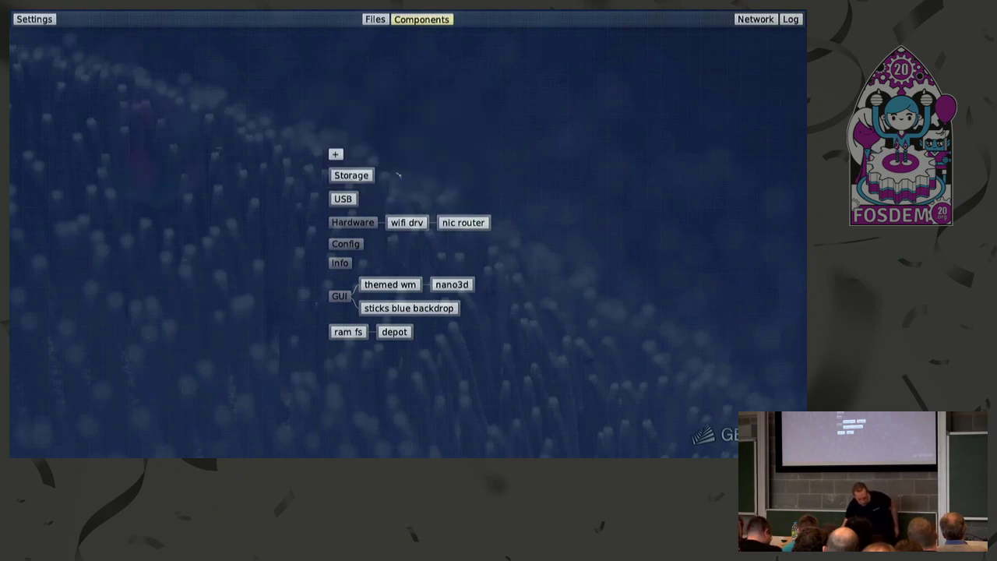
{"action": "key", "text": "F12"}
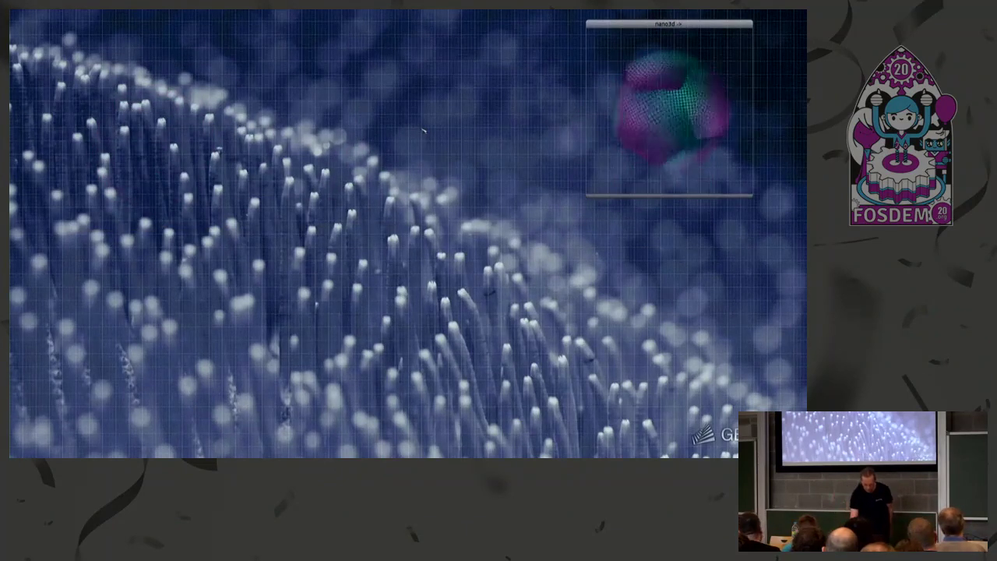
{"action": "key", "text": "F12"}
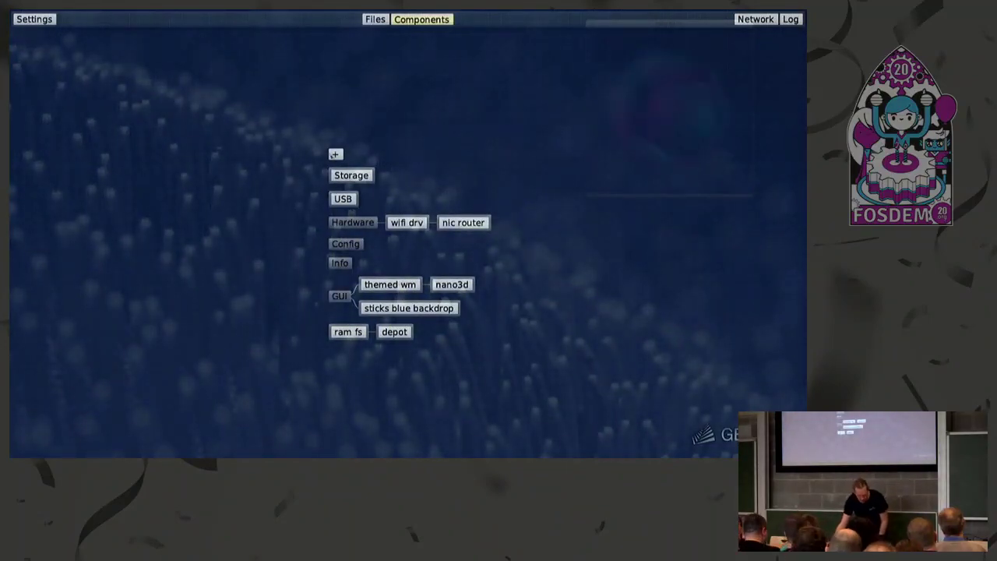
Step: Install the unix (2019-12-12) package from the Tools category of the nfeske depot
{"action": "left_click", "coordinate": [336, 154]}
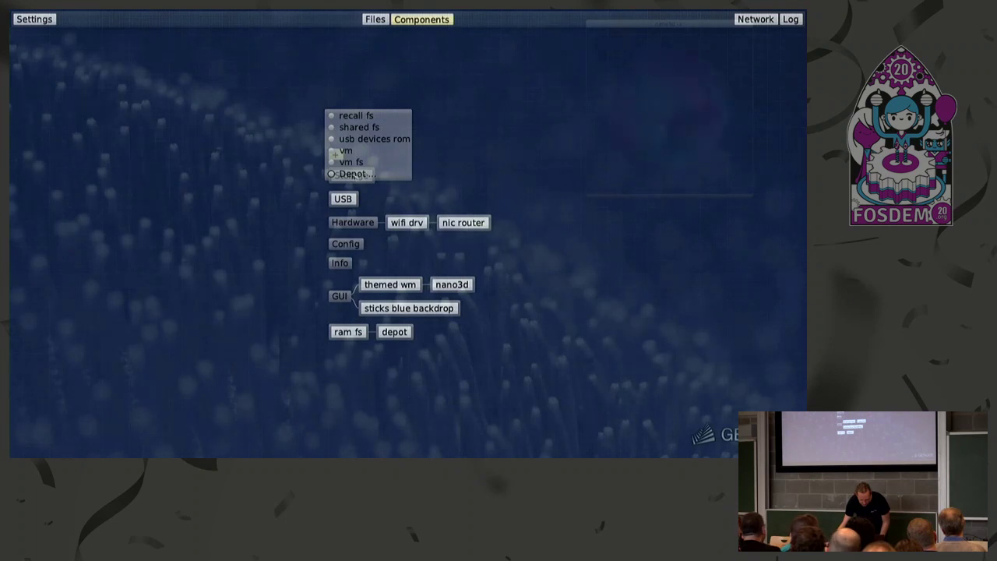
{"action": "left_click", "coordinate": [350, 173]}
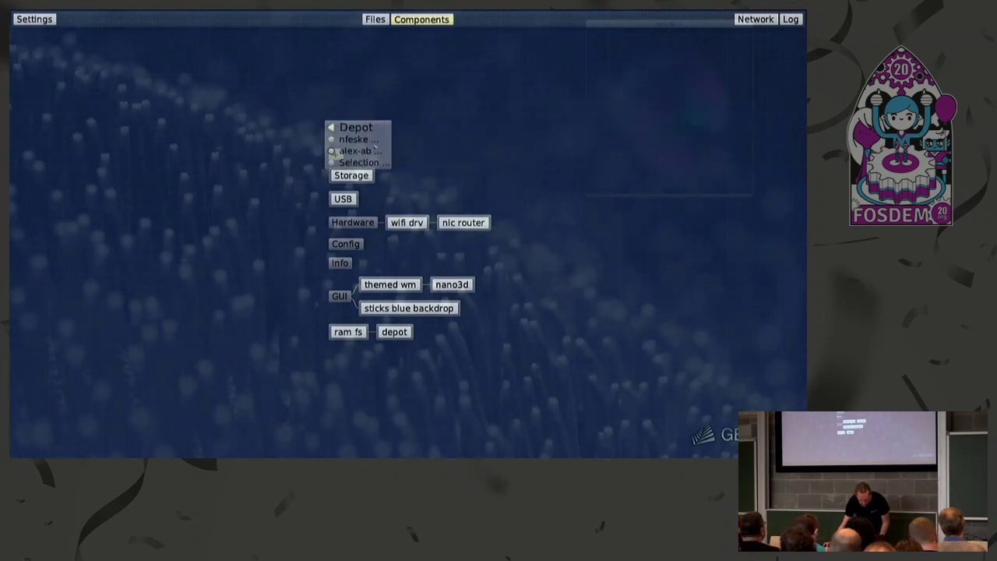
{"action": "left_click", "coordinate": [360, 138]}
{"action": "left_click", "coordinate": [362, 145]}
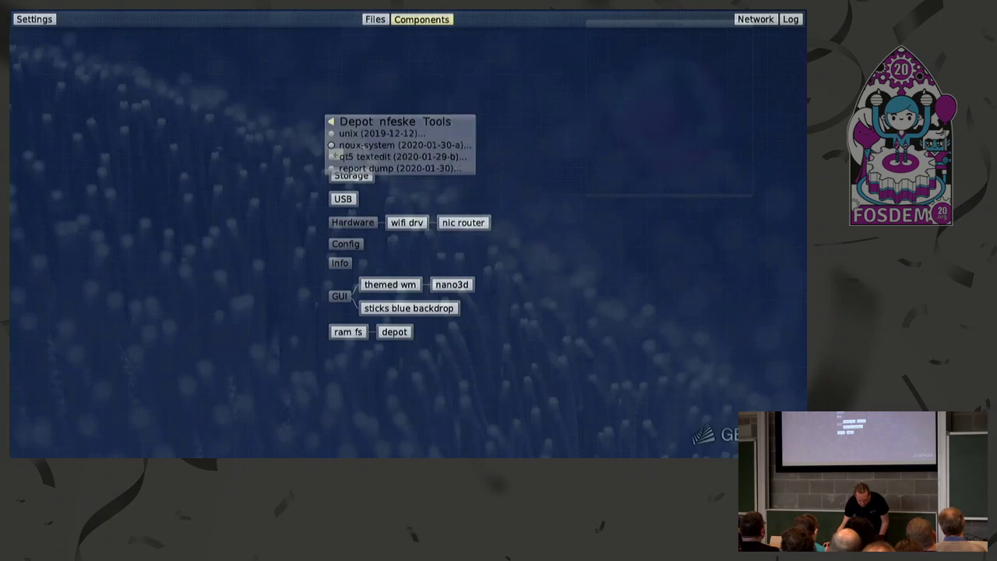
{"action": "left_click", "coordinate": [365, 135]}
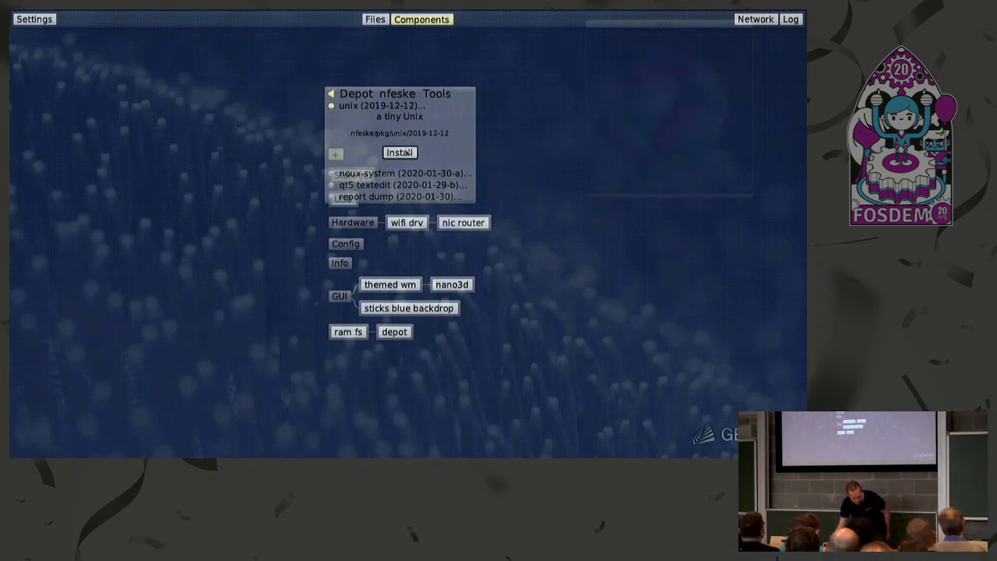
{"action": "left_click", "coordinate": [410, 153]}
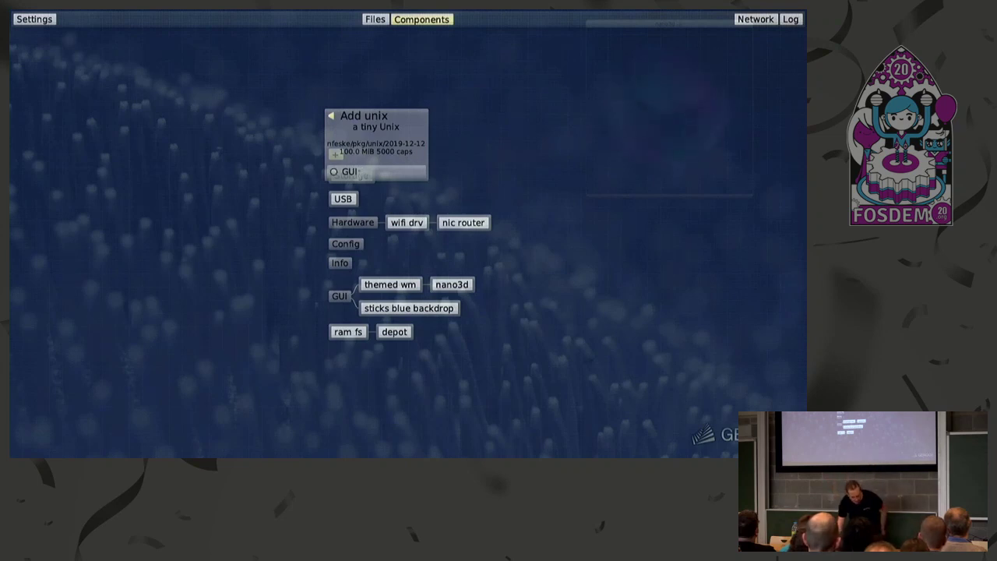
Step: Add the unix component with its GUI connected to themed wm and show the desktop
{"action": "left_click", "coordinate": [360, 175]}
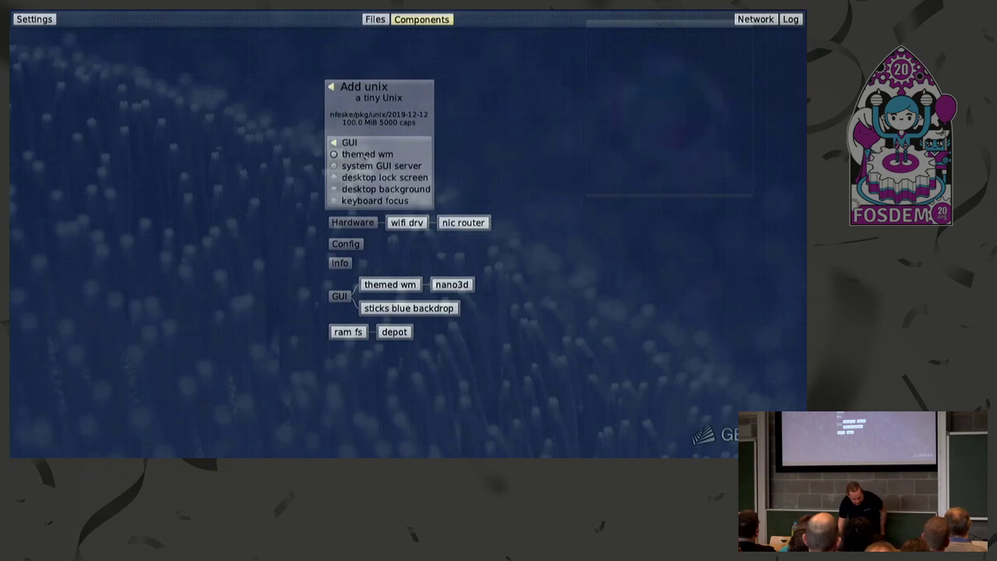
{"action": "left_click", "coordinate": [364, 158]}
{"action": "left_click", "coordinate": [382, 178]}
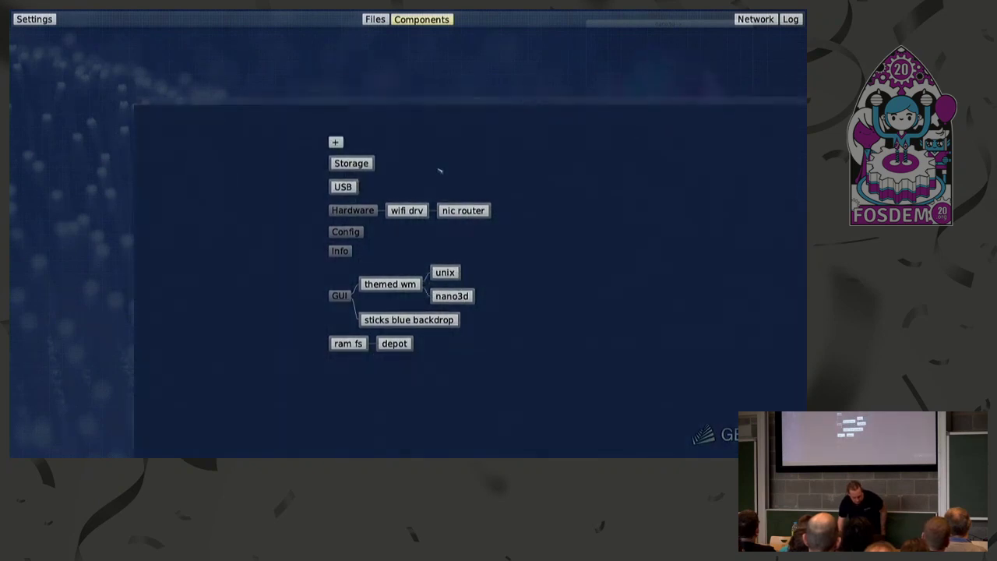
{"action": "key", "text": "F12"}
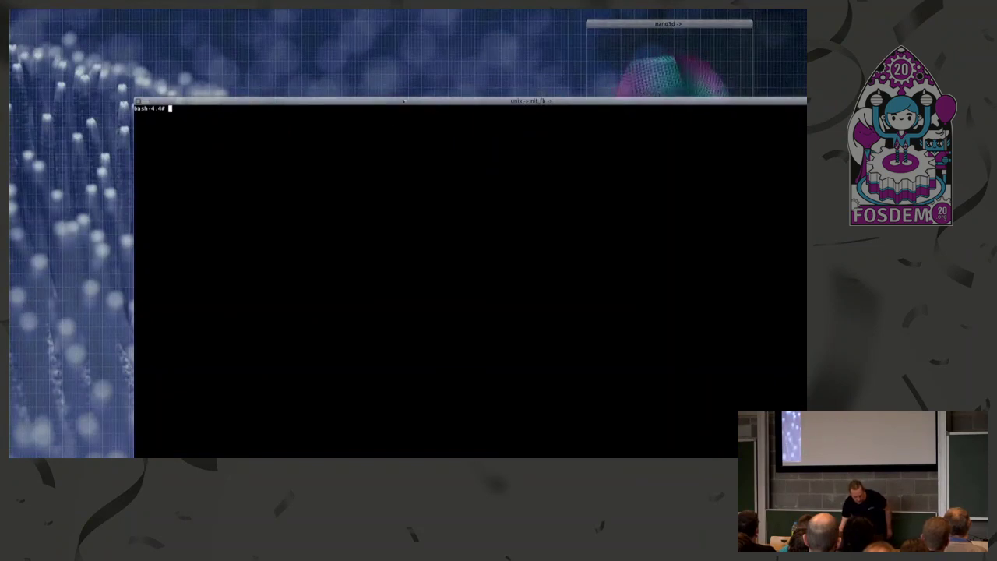
Step: Launch vim in the unix terminal and shrink the terminal window to a smaller size near the desktop's centre
{"action": "type", "text": "v"}
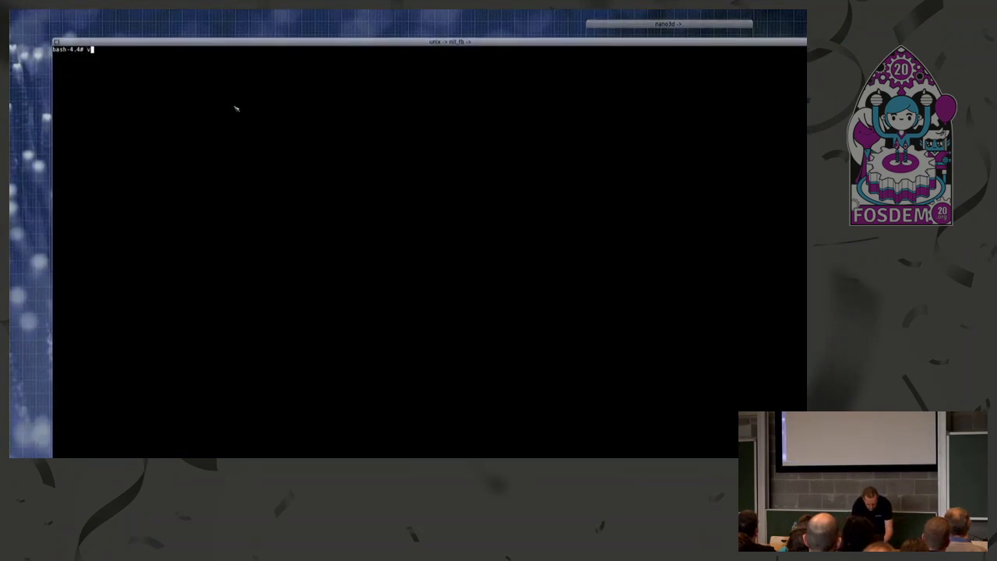
{"action": "type", "text": "im"}
{"action": "key", "text": "Return"}
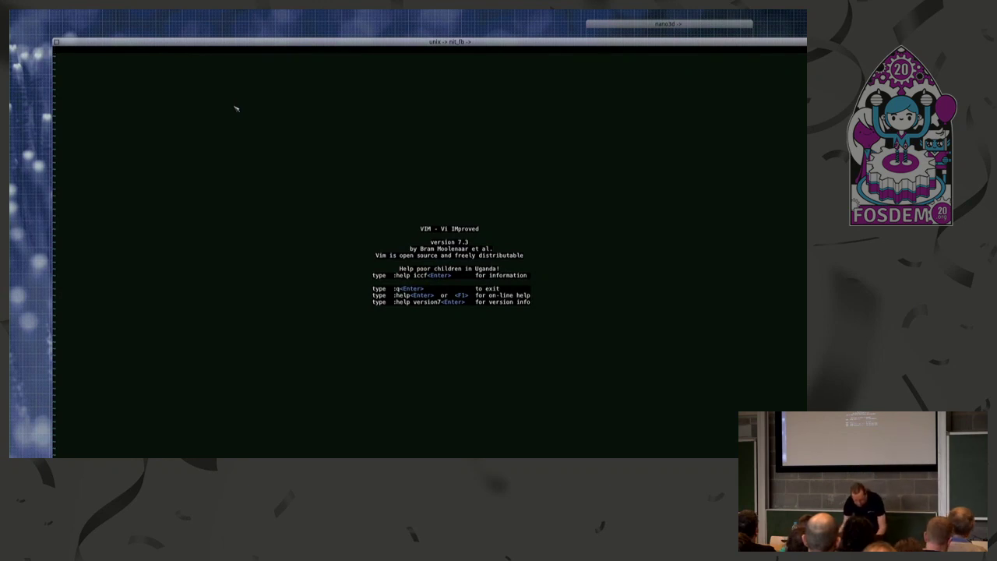
{"action": "left_click_drag", "start_coordinate": [680, 47], "coordinate": [690, 48]}
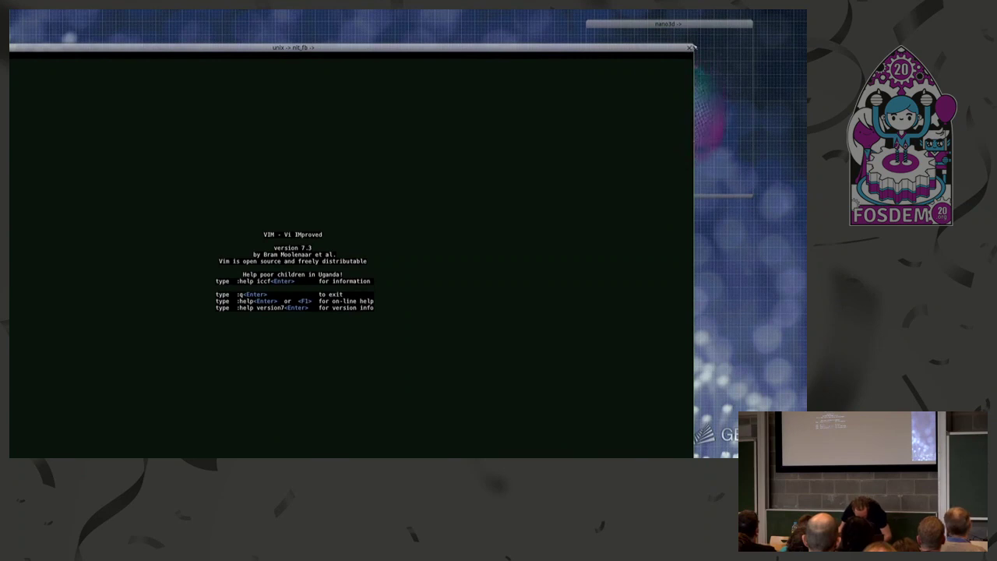
{"action": "left_click_drag", "start_coordinate": [692, 48], "coordinate": [383, 169]}
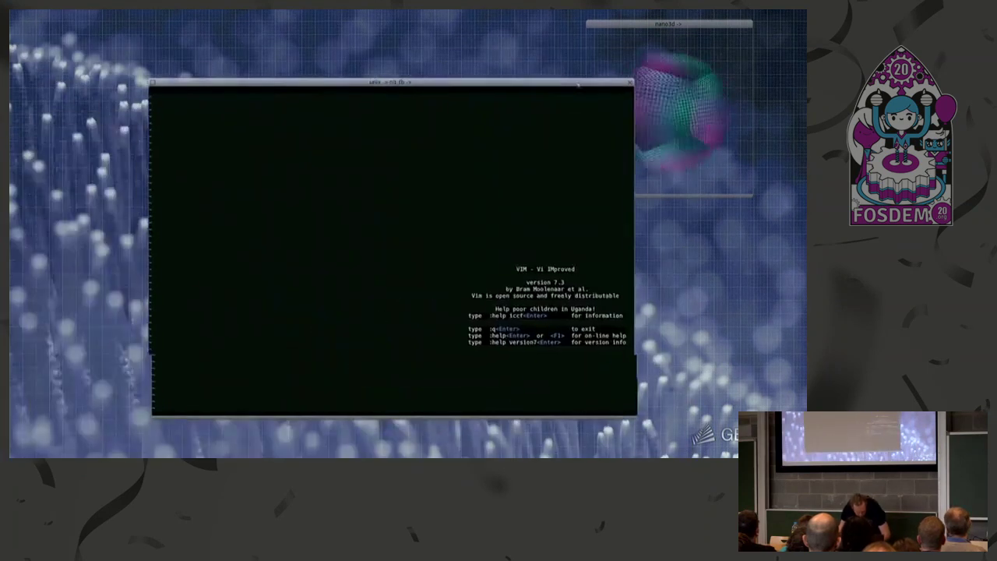
Step: Try to quit vim with :q and list the contents of the / and /bin/ directories
{"action": "type", "text": ":q"}
{"action": "key", "text": "Return"}
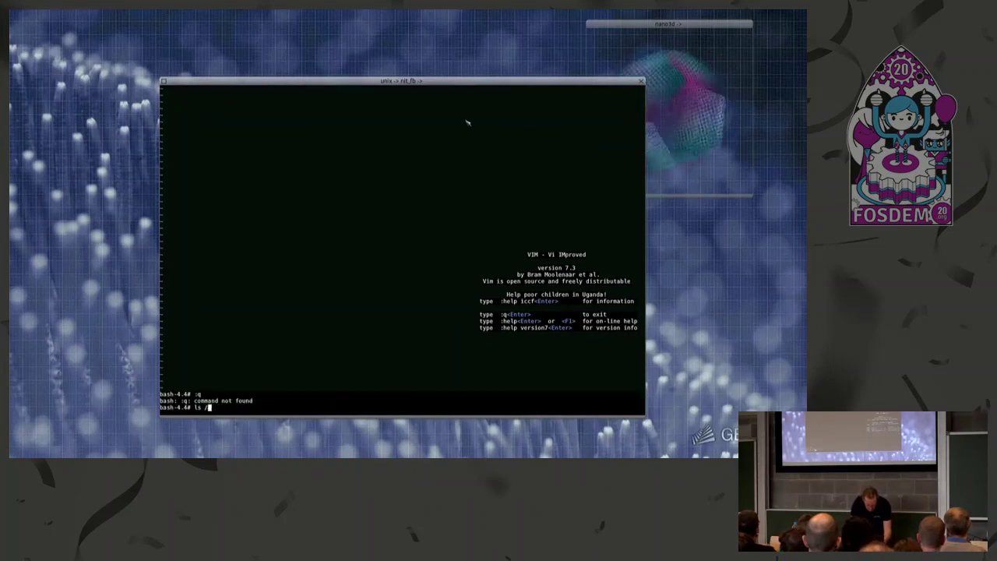
{"action": "type", "text": "ls /"}
{"action": "key", "text": "Return"}
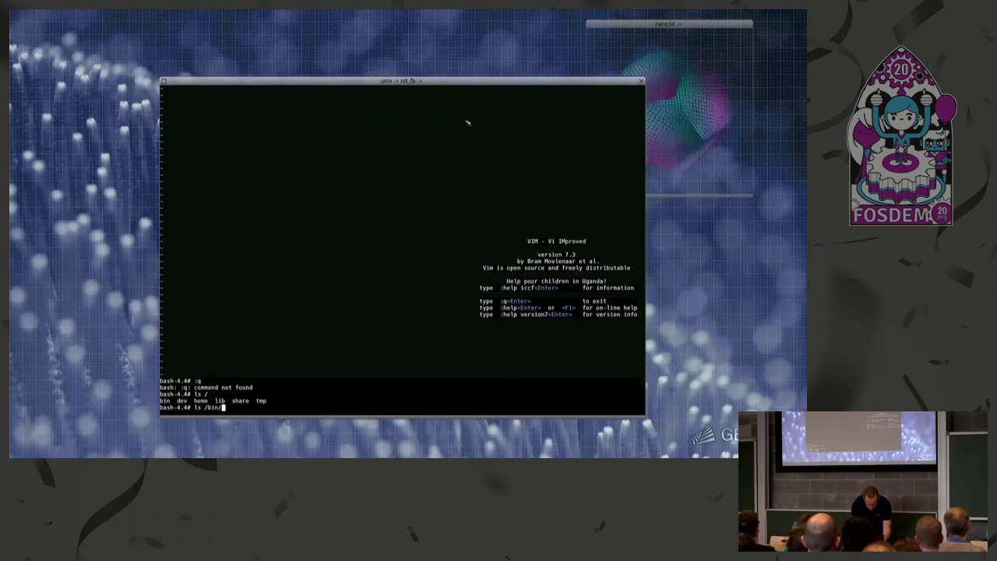
{"action": "type", "text": "ls /bin/"}
{"action": "key", "text": "Return"}
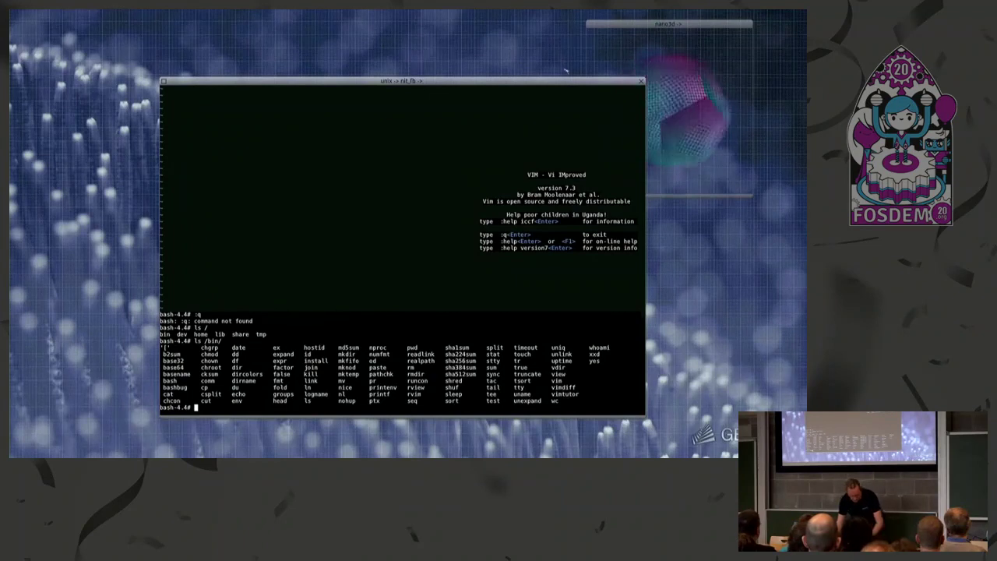
Step: Inspect the resource details of the unix, nano3d and nic router components in the component graph
{"action": "key", "text": "F12"}
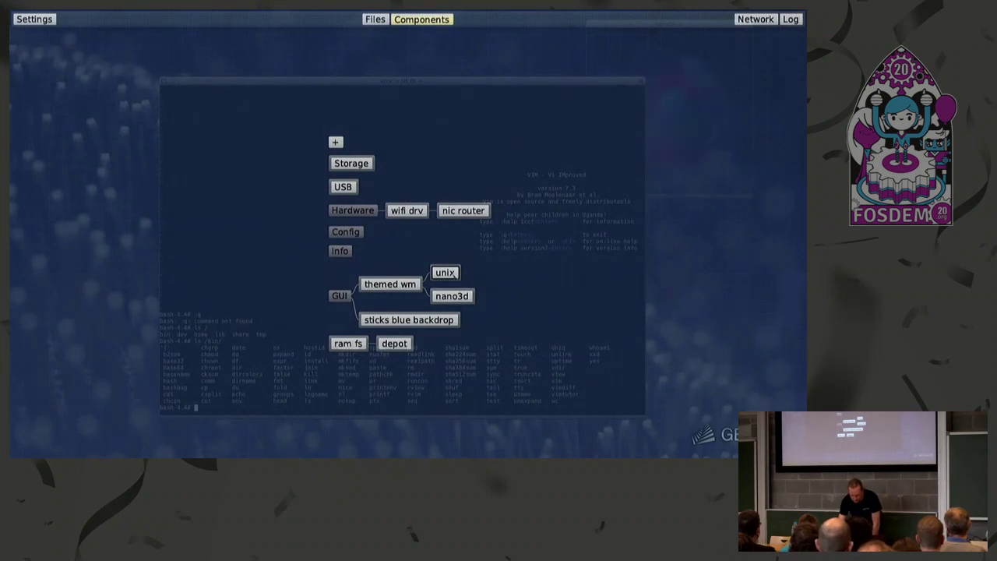
{"action": "left_click", "coordinate": [445, 272]}
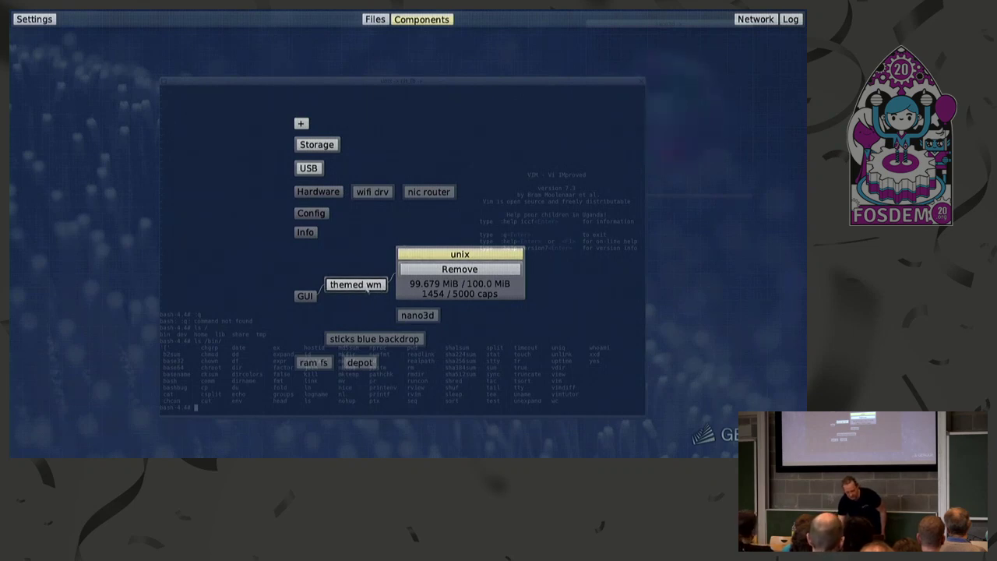
{"action": "left_click", "coordinate": [409, 315]}
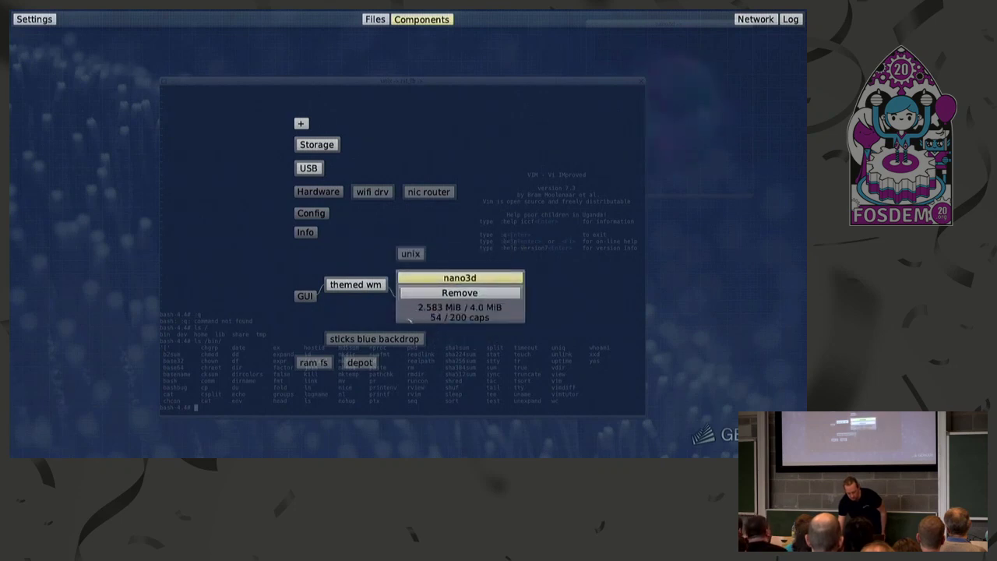
{"action": "left_click", "coordinate": [429, 192]}
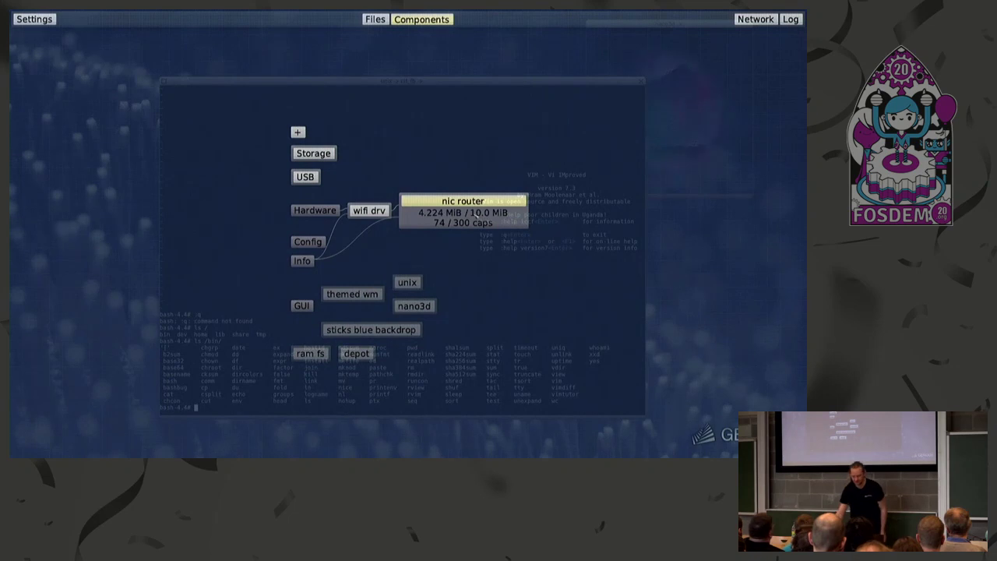
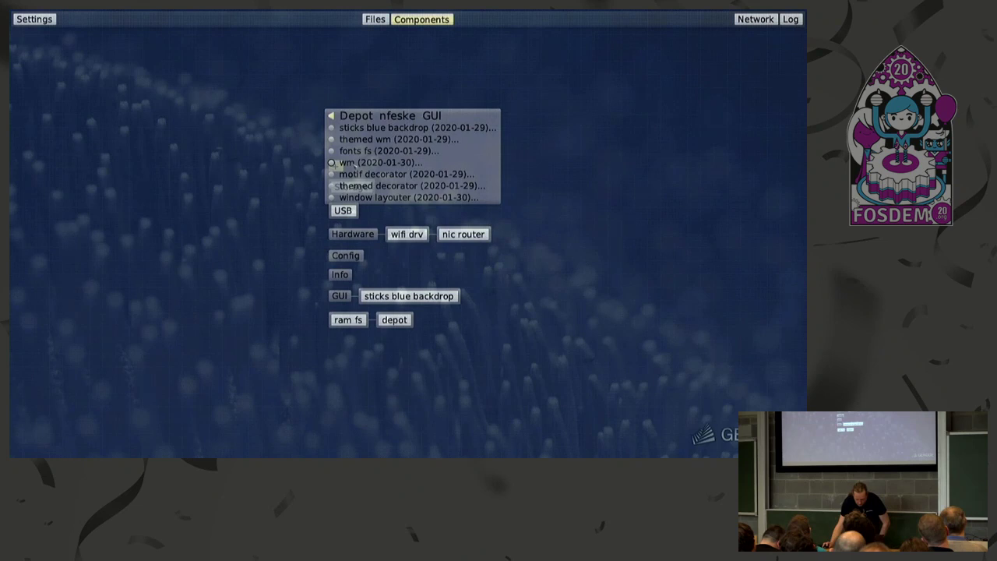
Step: Select the wm (2020-01-30) package for adding and connect its GUI (focus) to the system GUI server
{"action": "left_click", "coordinate": [423, 181]}
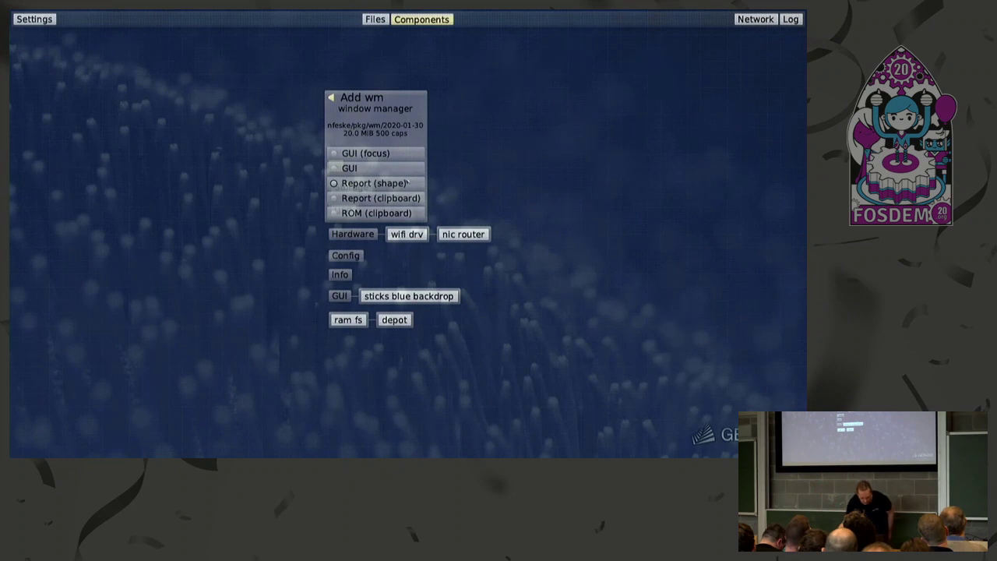
{"action": "left_click", "coordinate": [366, 154]}
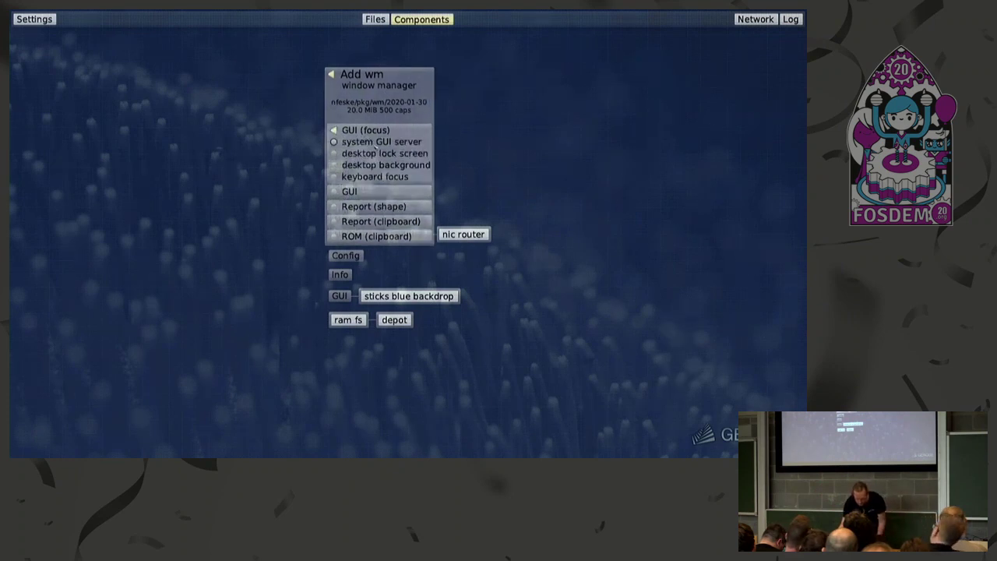
{"action": "left_click", "coordinate": [380, 142]}
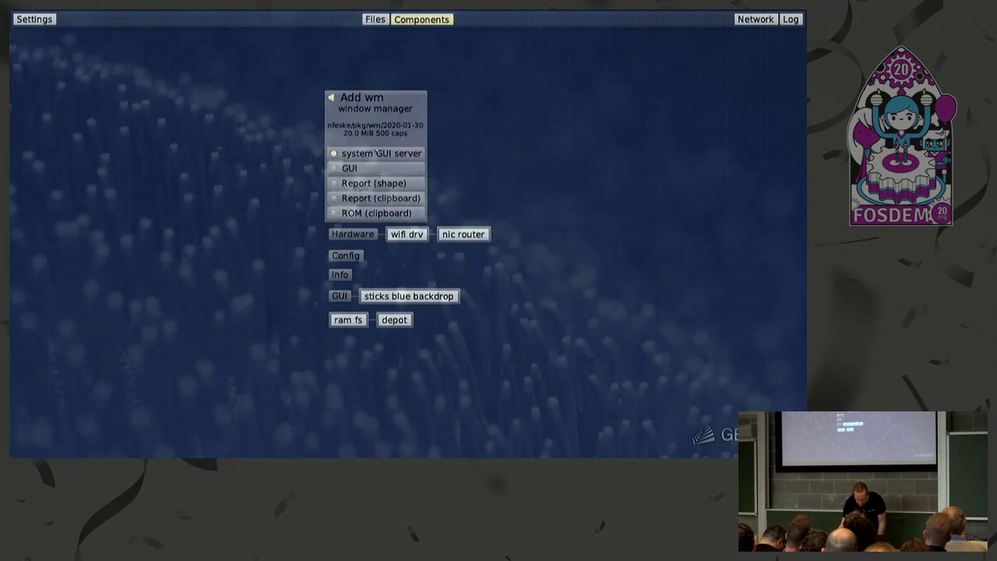
Step: Reroute the wm's GUI (focus) to keyboard focus and connect its GUI to the system GUI server
{"action": "left_click", "coordinate": [377, 153]}
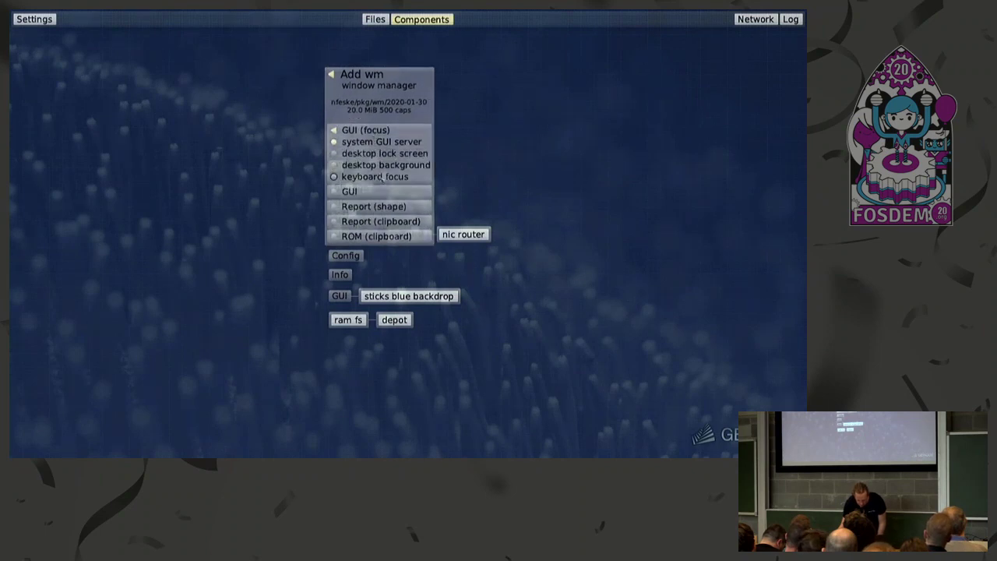
{"action": "left_click", "coordinate": [377, 177]}
{"action": "left_click", "coordinate": [380, 169]}
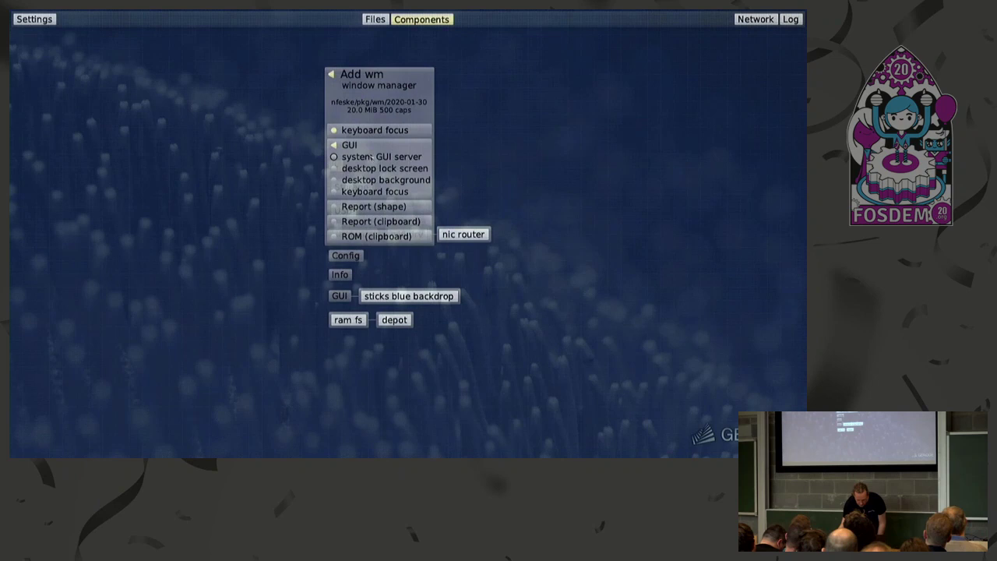
{"action": "left_click", "coordinate": [374, 157]}
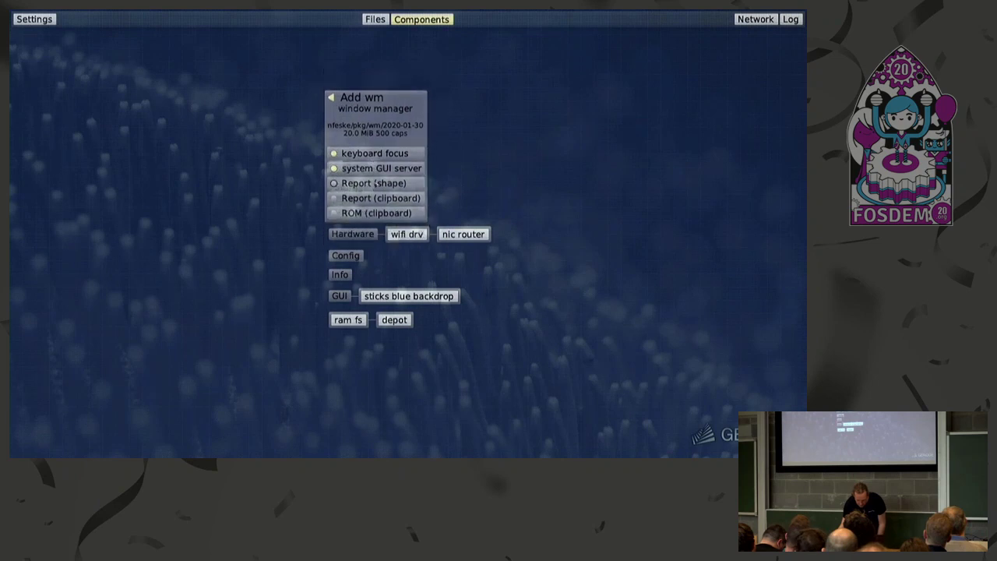
Step: Connect wm's Report (shape) to pointer shape and both clipboard services to the global clipboard, and add the component
{"action": "left_click", "coordinate": [376, 183]}
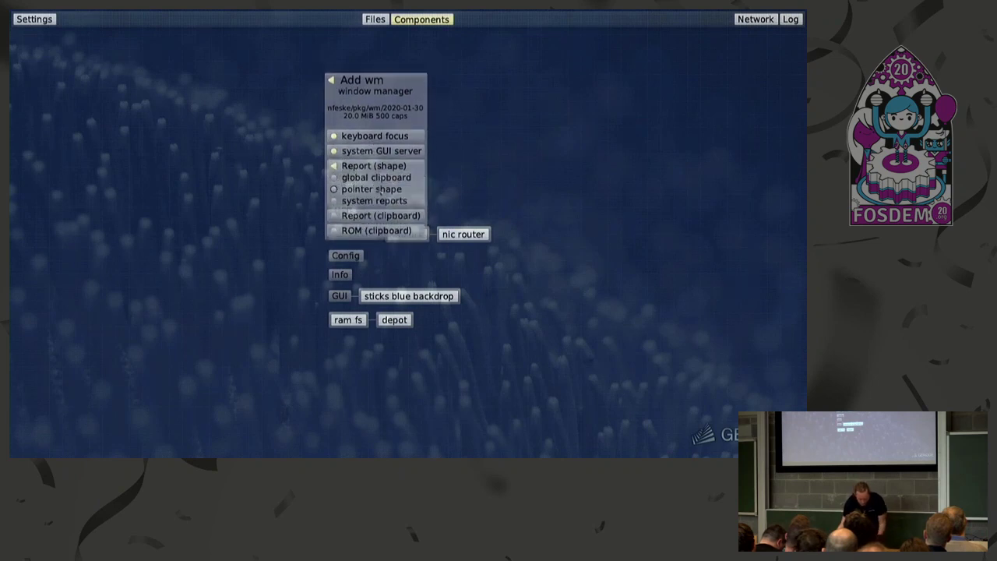
{"action": "left_click", "coordinate": [376, 189]}
{"action": "left_click", "coordinate": [380, 196]}
{"action": "left_click", "coordinate": [382, 197]}
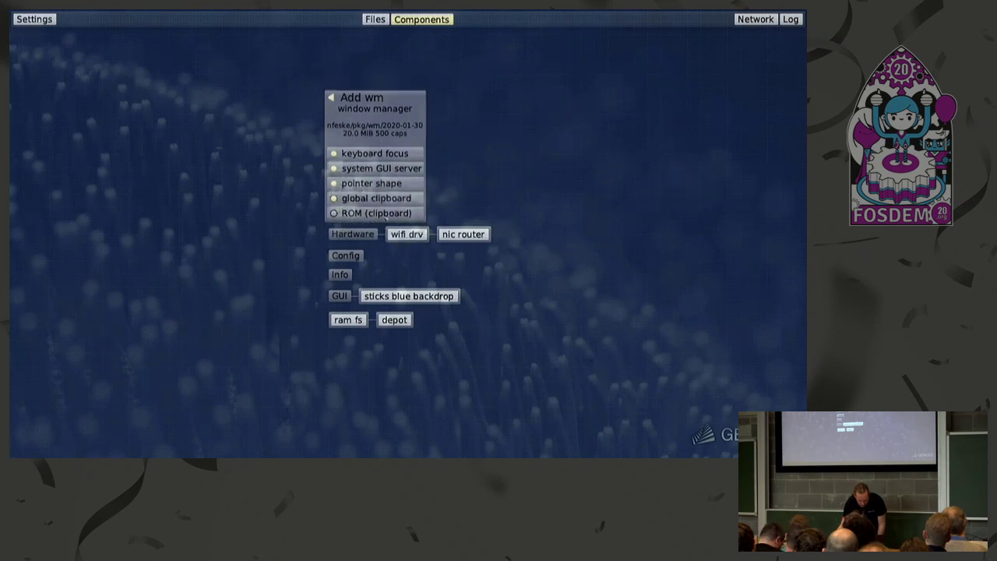
{"action": "left_click", "coordinate": [376, 217]}
{"action": "left_click", "coordinate": [335, 201]}
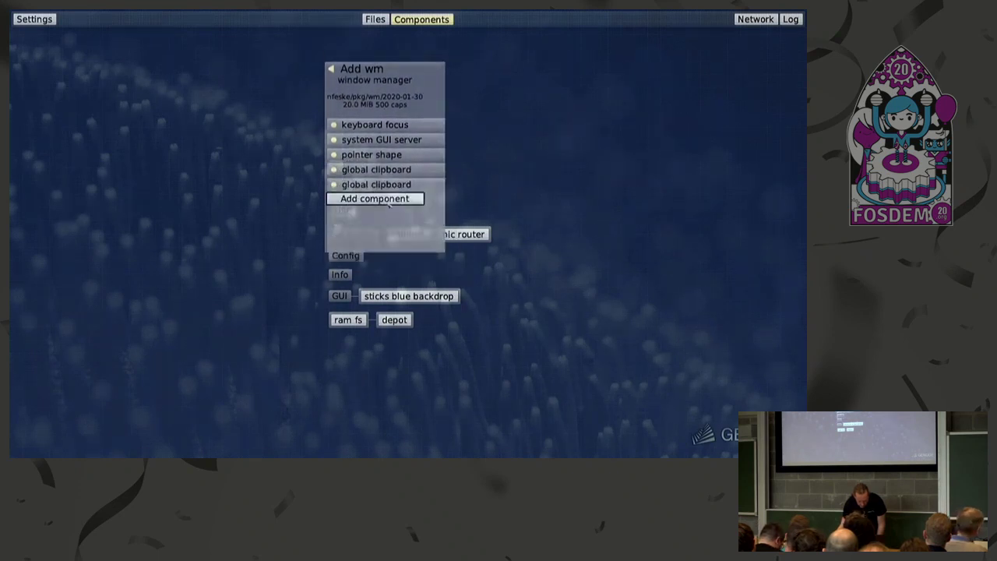
{"action": "left_click", "coordinate": [392, 222]}
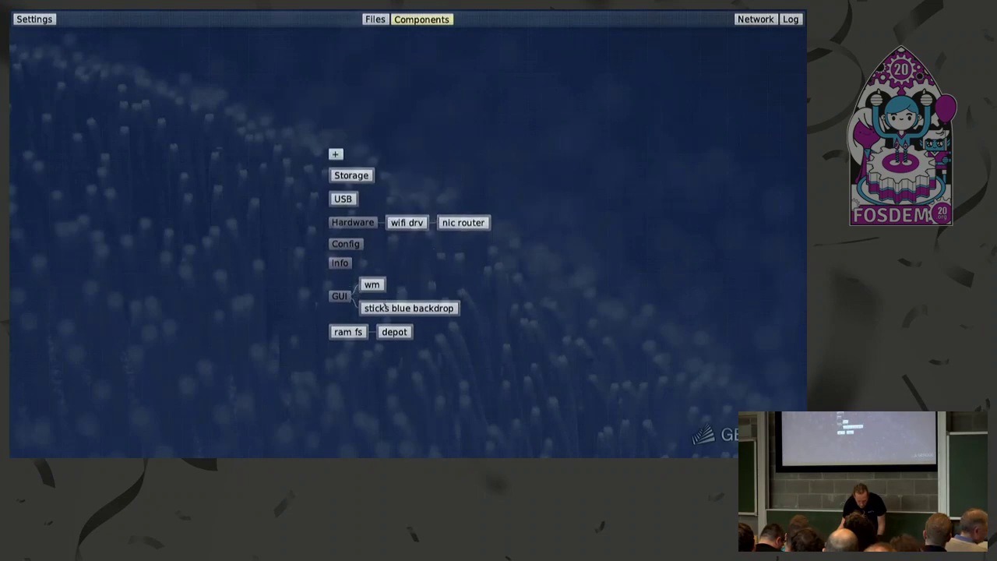
Step: Install the themed decorator (2020-01-29) package from the depot's GUI category
{"action": "left_click", "coordinate": [335, 153]}
{"action": "left_click", "coordinate": [351, 173]}
{"action": "left_click", "coordinate": [354, 144]}
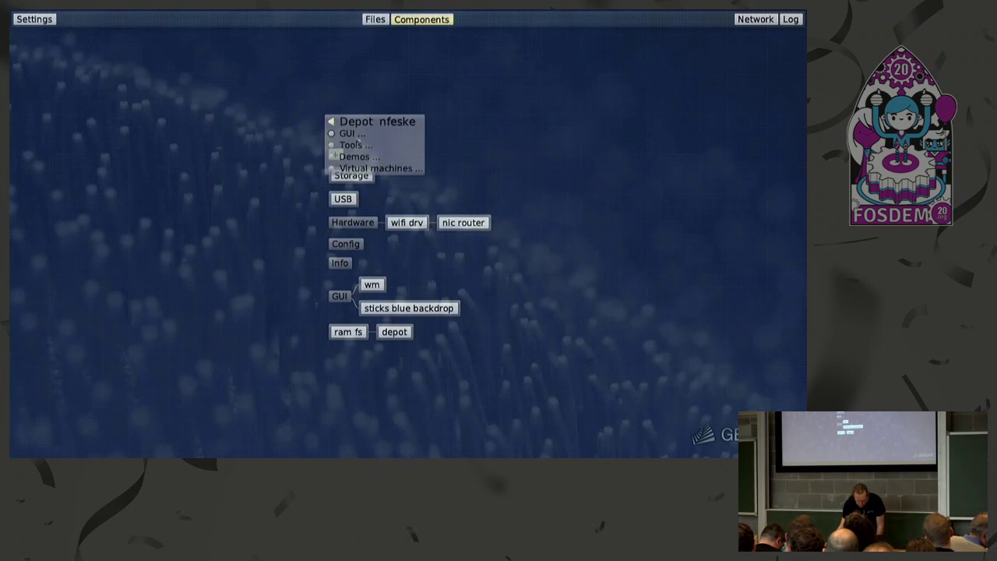
{"action": "left_click", "coordinate": [355, 135]}
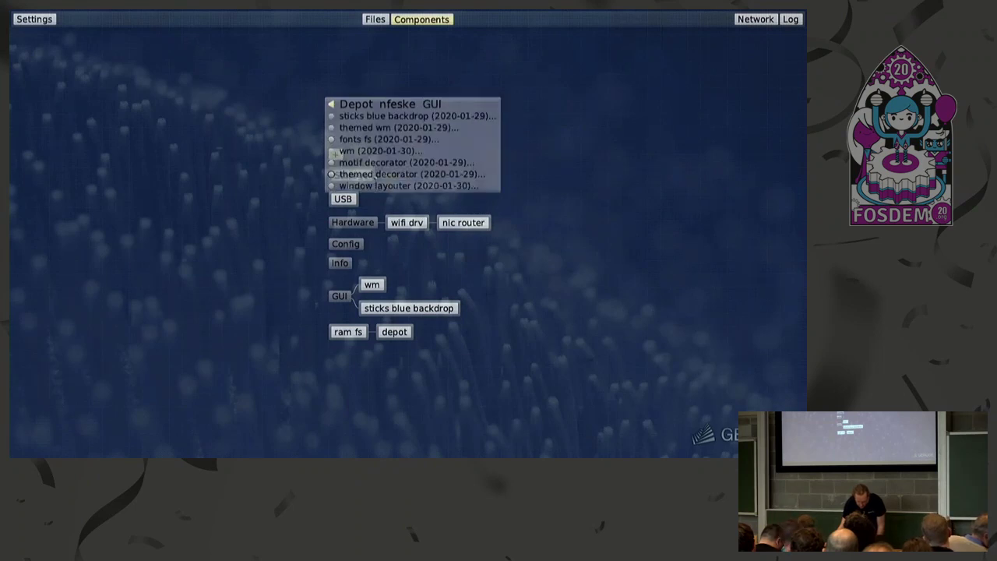
{"action": "left_click", "coordinate": [334, 174]}
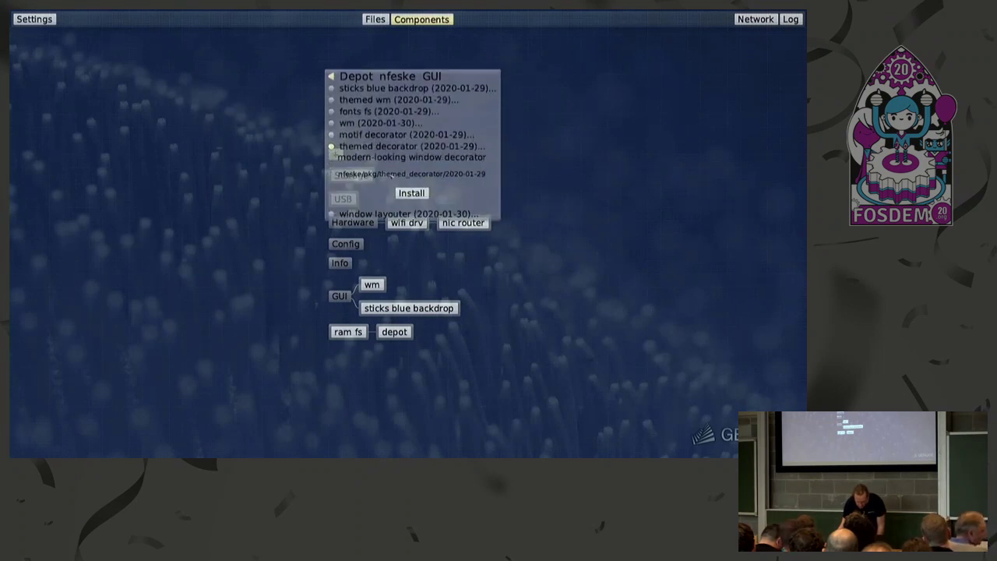
{"action": "left_click", "coordinate": [425, 196]}
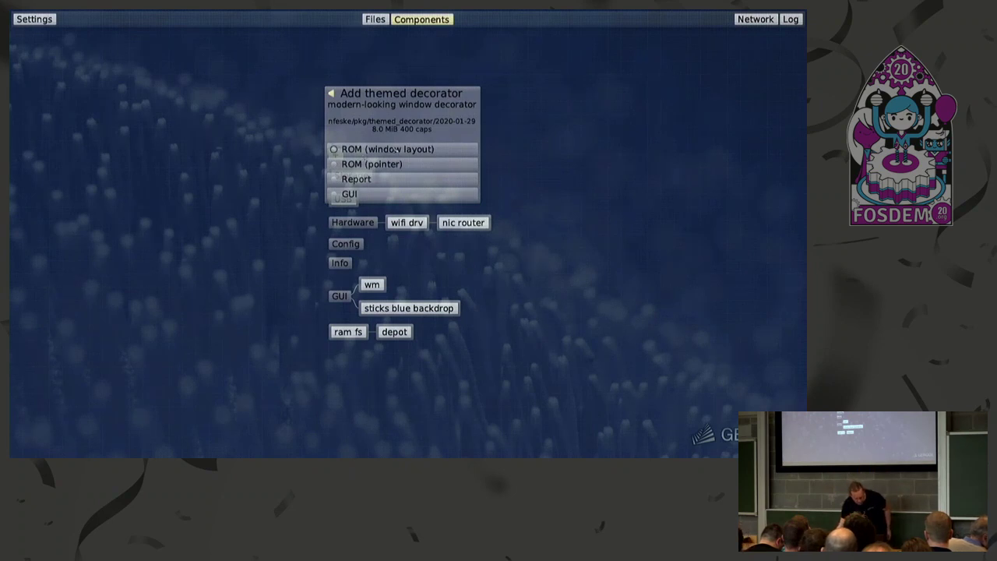
Step: Connect the themed decorator's ROM (window layout), ROM (pointer), Report and GUI to wm, and add the component
{"action": "left_click", "coordinate": [397, 149]}
{"action": "left_click", "coordinate": [368, 133]}
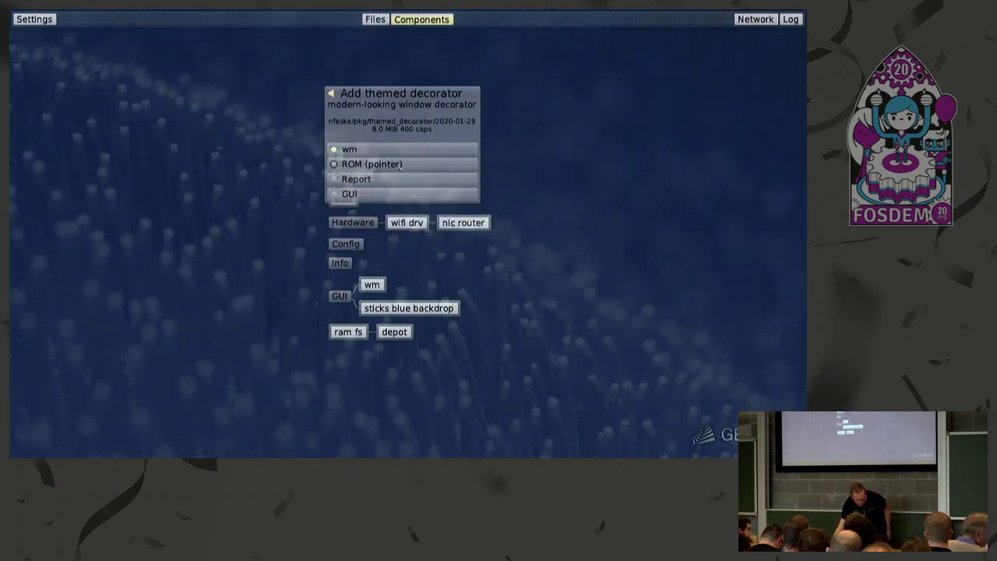
{"action": "left_click", "coordinate": [371, 160]}
{"action": "left_click", "coordinate": [366, 147]}
{"action": "left_click", "coordinate": [374, 179]}
{"action": "left_click", "coordinate": [374, 164]}
{"action": "left_click", "coordinate": [399, 195]}
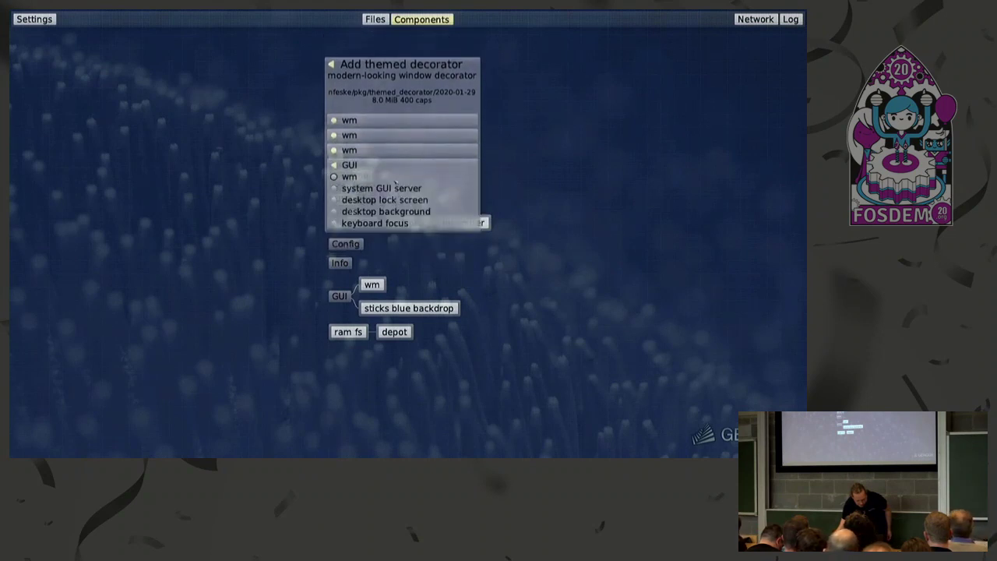
{"action": "left_click", "coordinate": [393, 178]}
{"action": "left_click", "coordinate": [394, 200]}
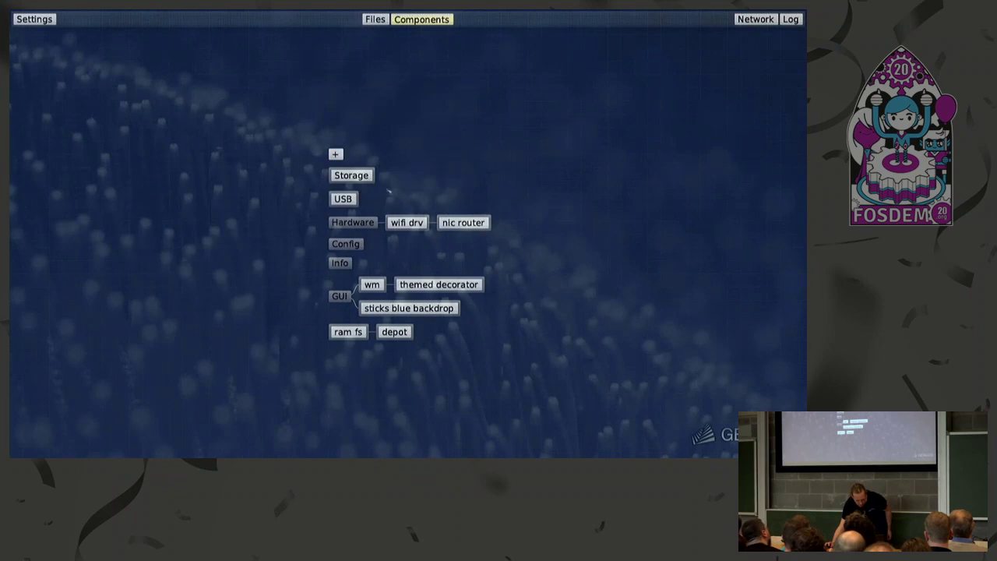
Step: Install the window layouter (2020-01-30) package from the depot's GUI category
{"action": "left_click", "coordinate": [335, 154]}
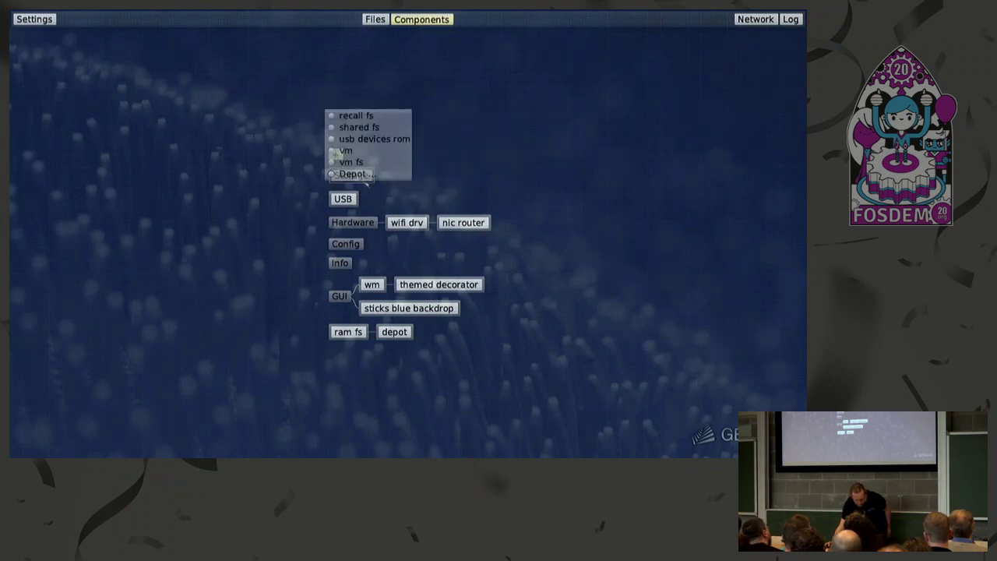
{"action": "left_click", "coordinate": [352, 174]}
{"action": "left_click", "coordinate": [355, 149]}
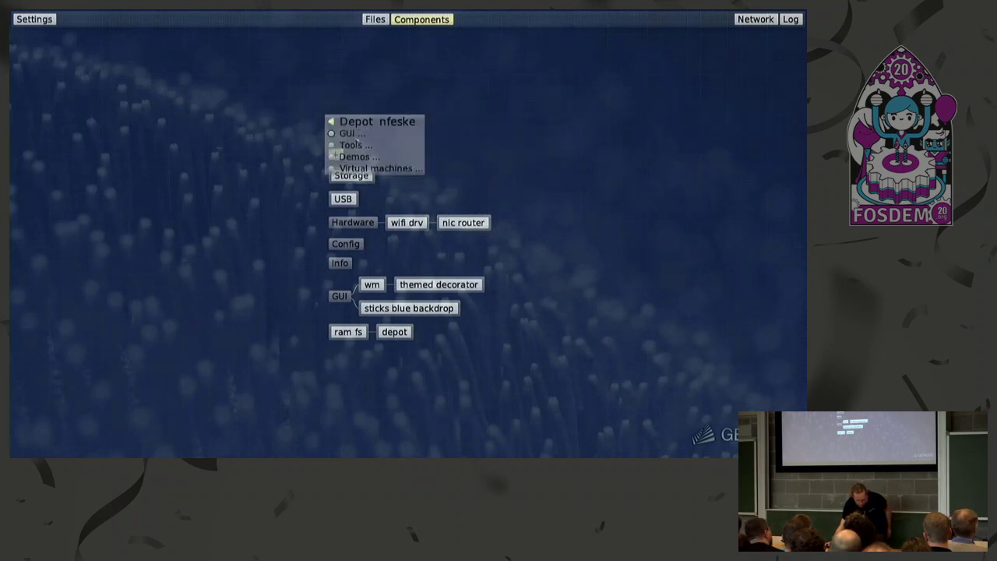
{"action": "left_click", "coordinate": [347, 140]}
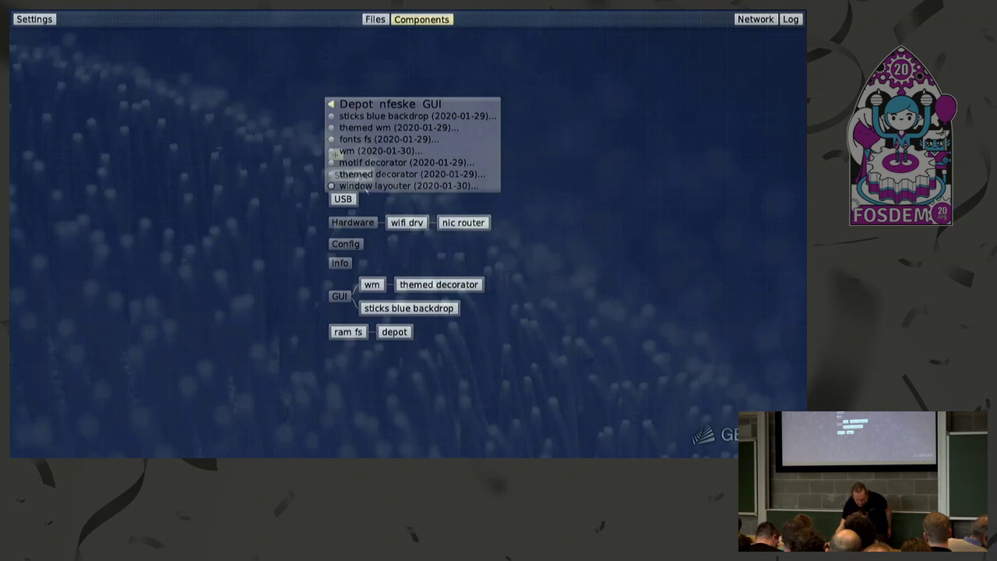
{"action": "left_click", "coordinate": [332, 186]}
{"action": "left_click", "coordinate": [411, 205]}
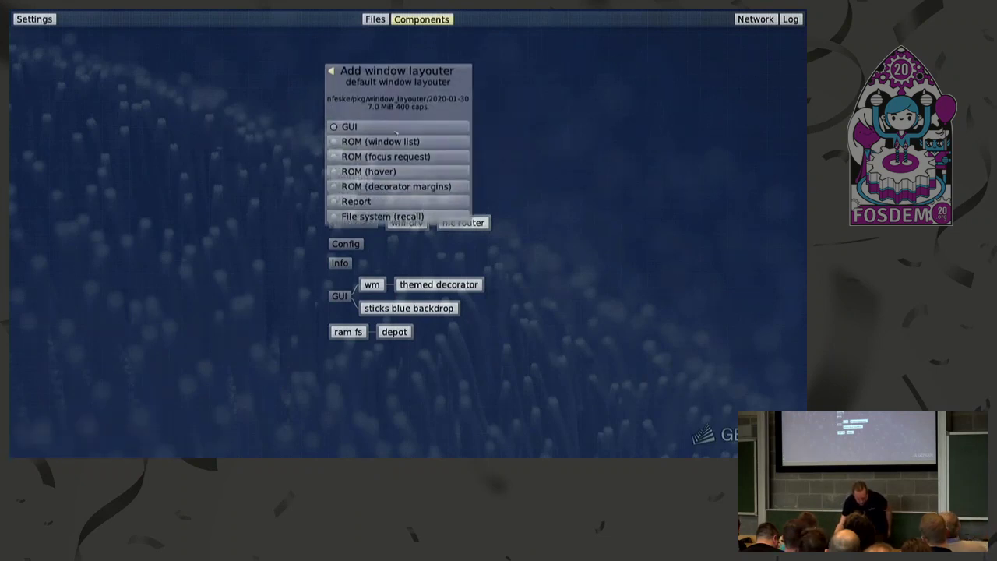
{"action": "left_click", "coordinate": [397, 132]}
{"action": "left_click", "coordinate": [394, 110]}
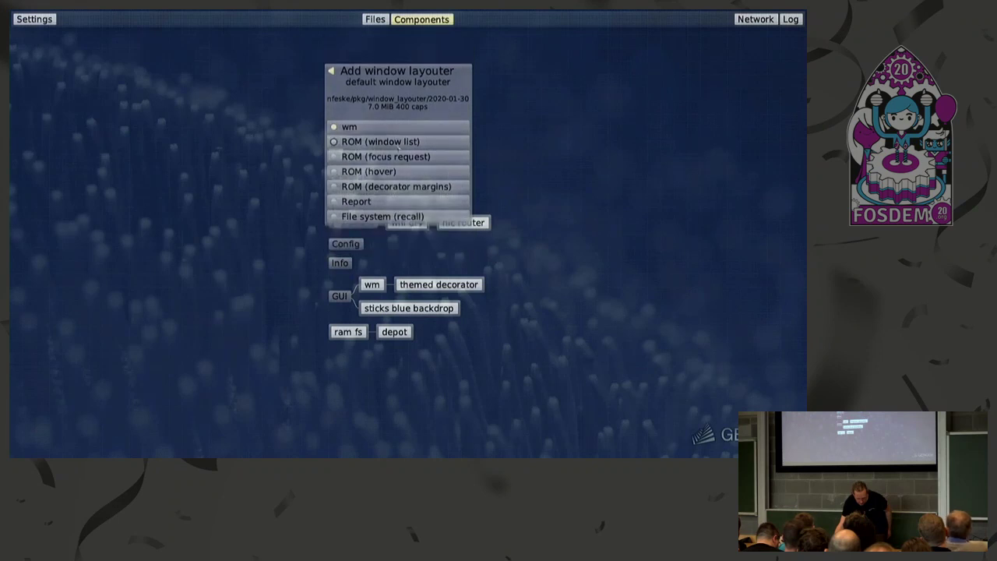
{"action": "left_click", "coordinate": [390, 143]}
{"action": "left_click", "coordinate": [380, 125]}
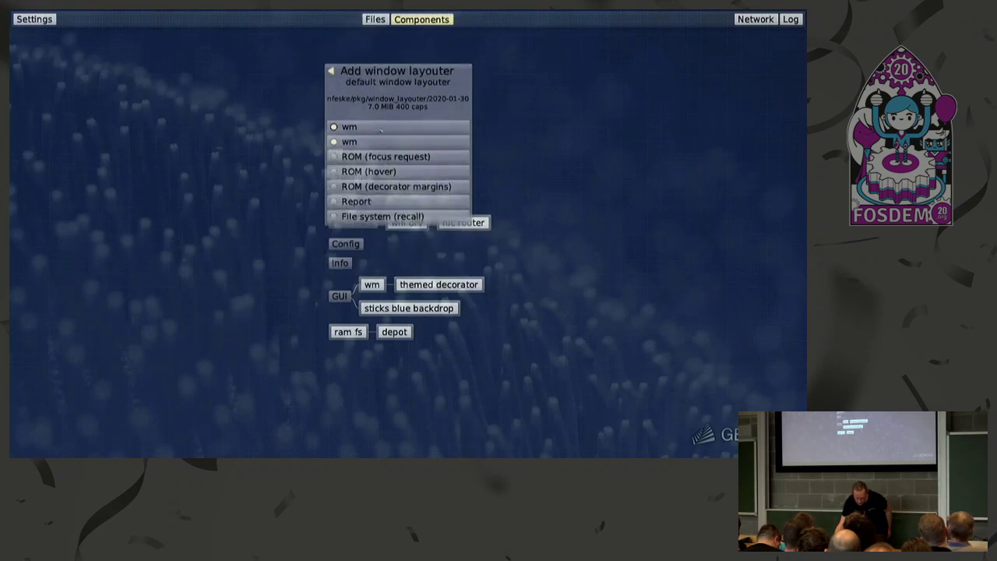
{"action": "left_click", "coordinate": [389, 159]}
{"action": "left_click", "coordinate": [389, 139]}
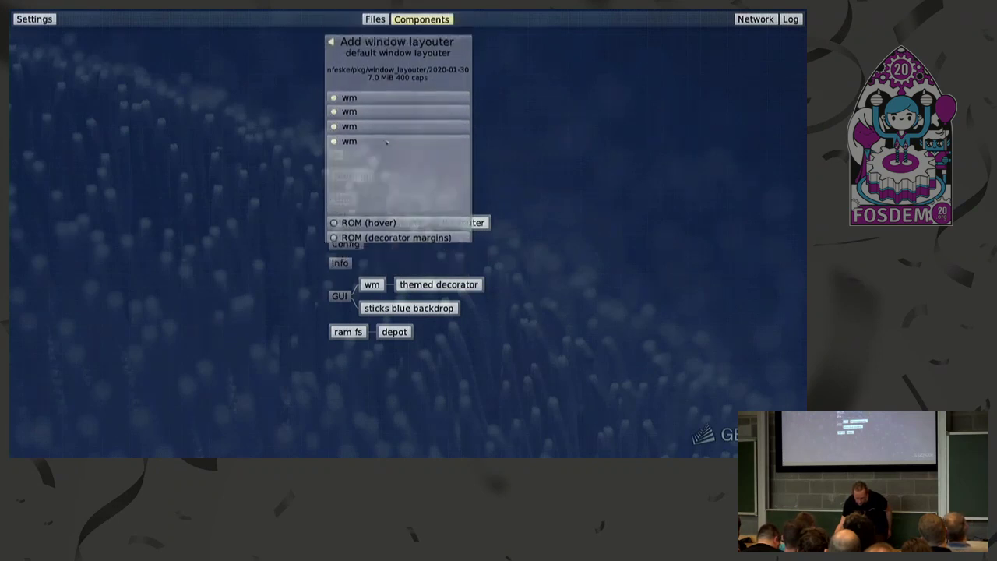
{"action": "left_click", "coordinate": [389, 157]}
{"action": "left_click", "coordinate": [391, 156]}
{"action": "left_click", "coordinate": [395, 187]}
{"action": "left_click", "coordinate": [393, 175]}
{"action": "left_click", "coordinate": [387, 202]}
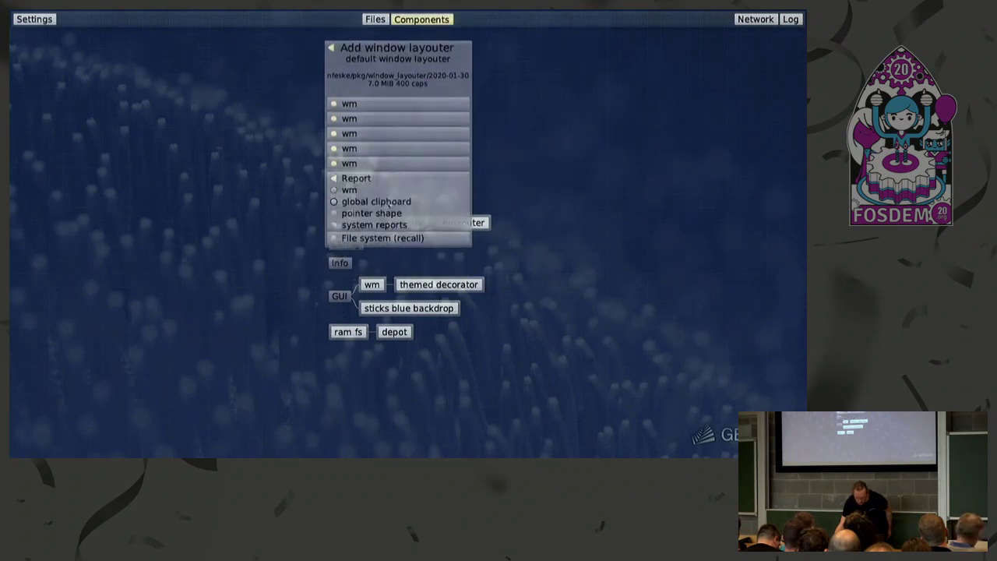
{"action": "left_click", "coordinate": [389, 213]}
{"action": "left_click", "coordinate": [391, 219]}
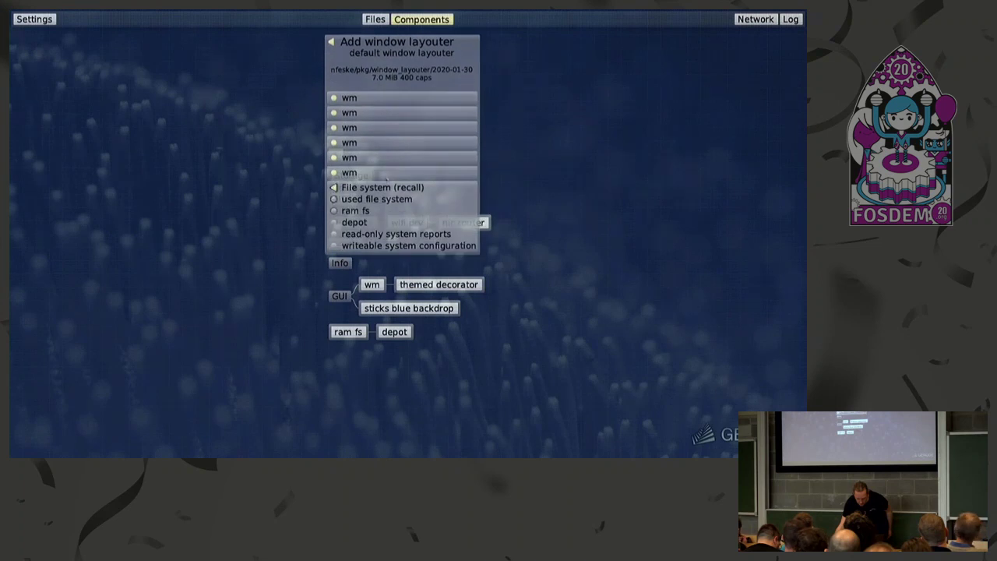
Step: Back out of adding the window layouter and add the recall fs component
{"action": "left_click", "coordinate": [332, 41]}
{"action": "left_click", "coordinate": [332, 102]}
{"action": "left_click", "coordinate": [334, 152]}
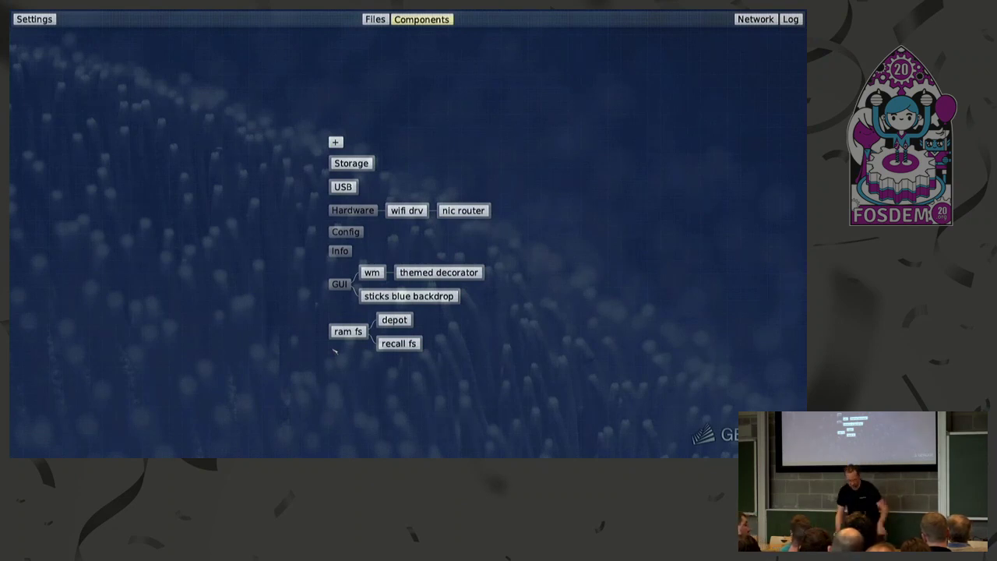
Step: Stop using the ram fs as storage and use partition 3 (GENODE*) of the usb-2-2 (Kingston) device instead
{"action": "left_click", "coordinate": [348, 332]}
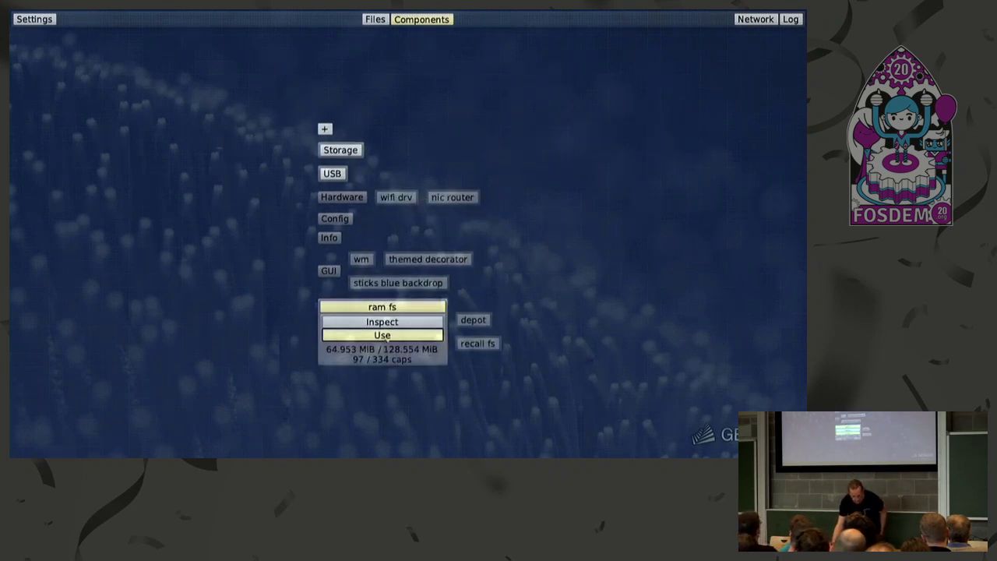
{"action": "left_click", "coordinate": [384, 335]}
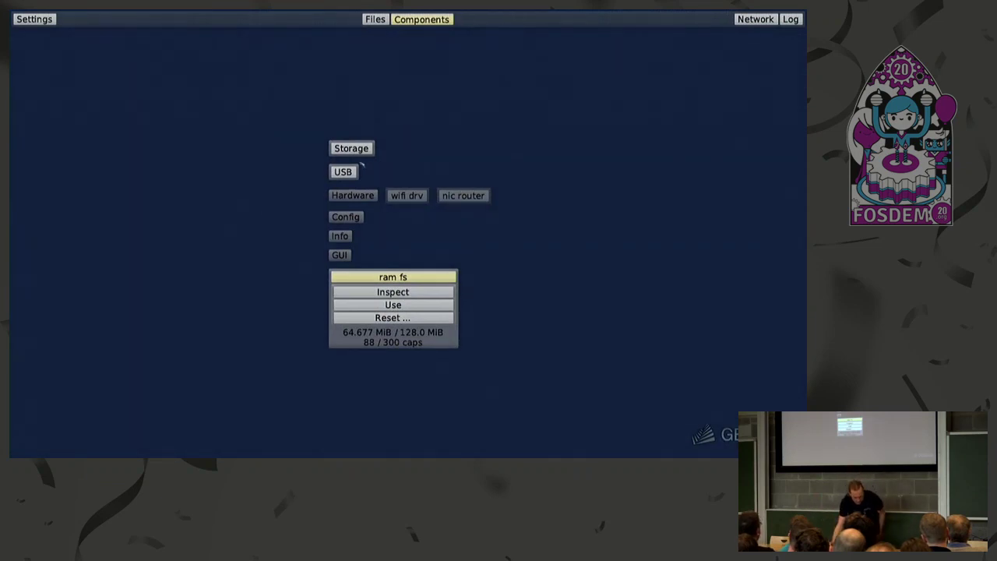
{"action": "left_click", "coordinate": [343, 172]}
{"action": "left_click", "coordinate": [338, 207]}
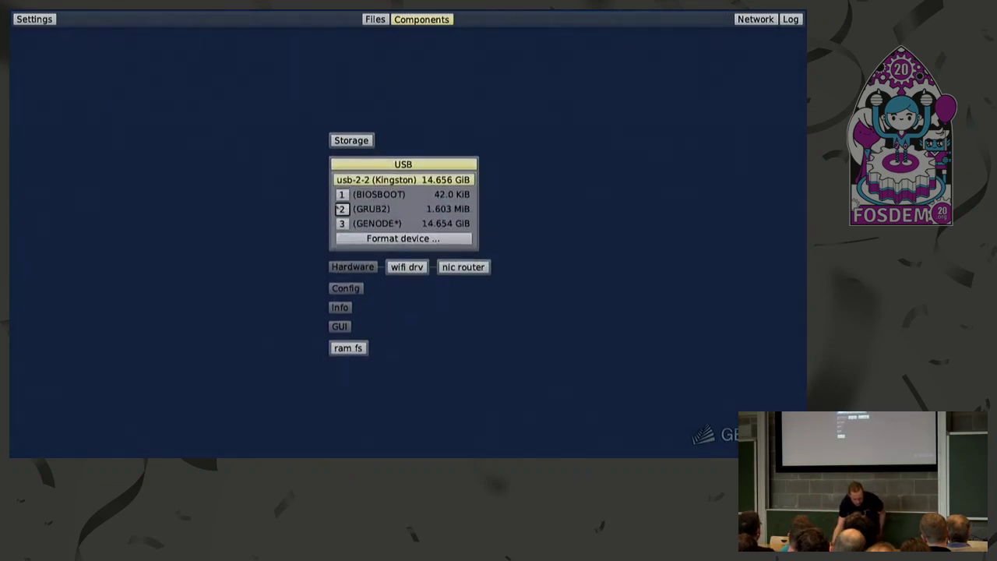
{"action": "left_click", "coordinate": [341, 224]}
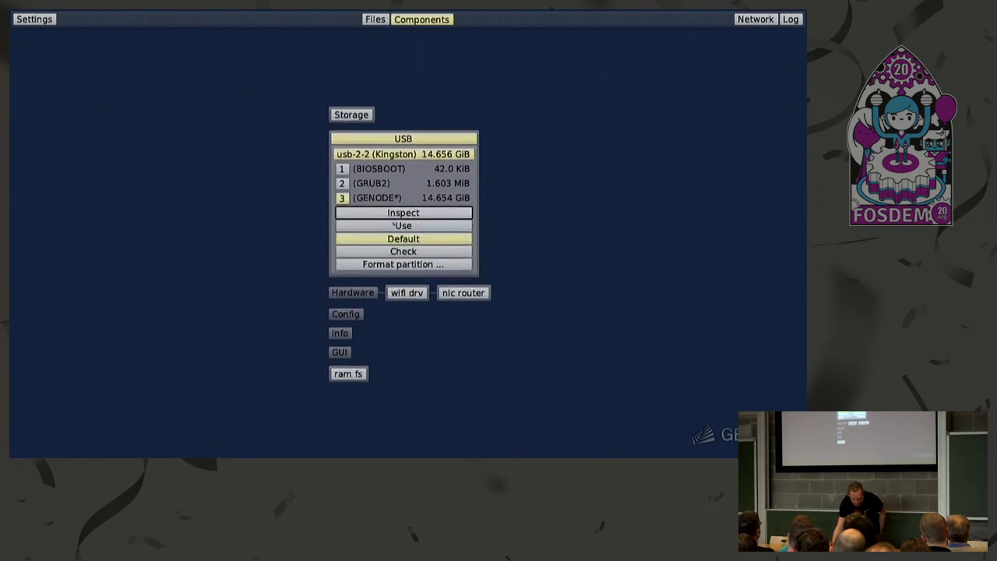
{"action": "left_click", "coordinate": [402, 226]}
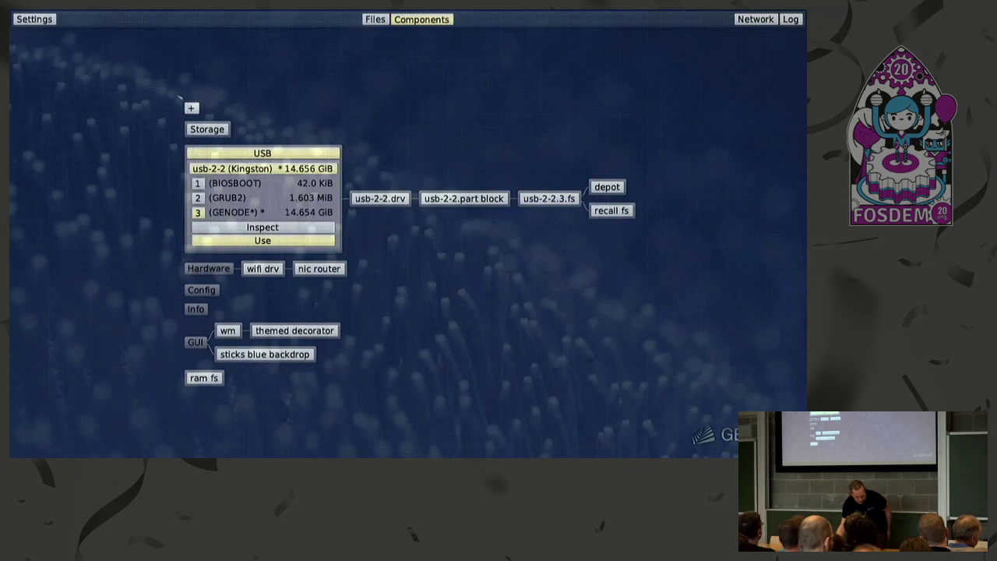
{"action": "left_click", "coordinate": [208, 152]}
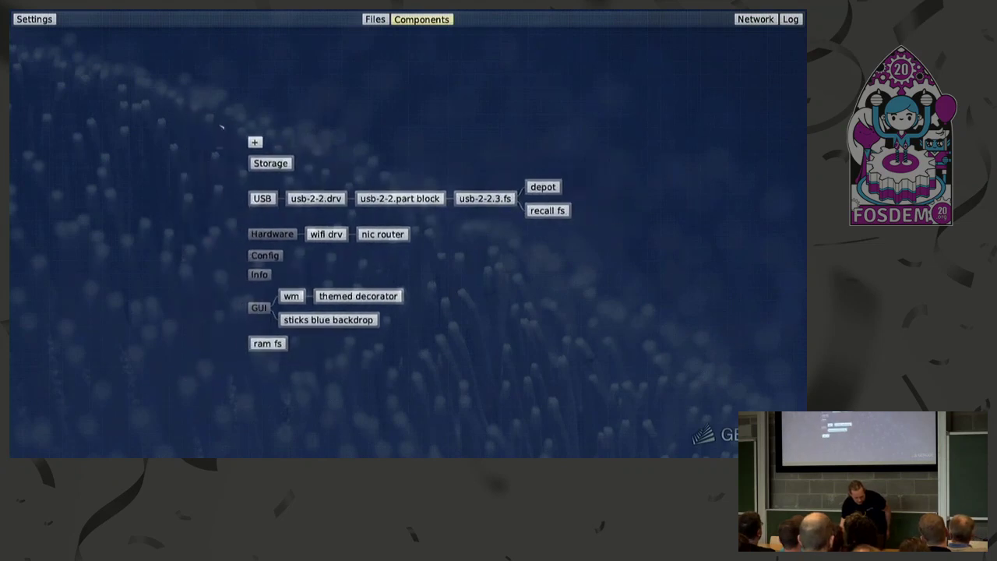
Step: Select the installed window layouter (2020-01-30) package from the depot's GUI category for adding
{"action": "left_click", "coordinate": [255, 143]}
{"action": "left_click", "coordinate": [268, 156]}
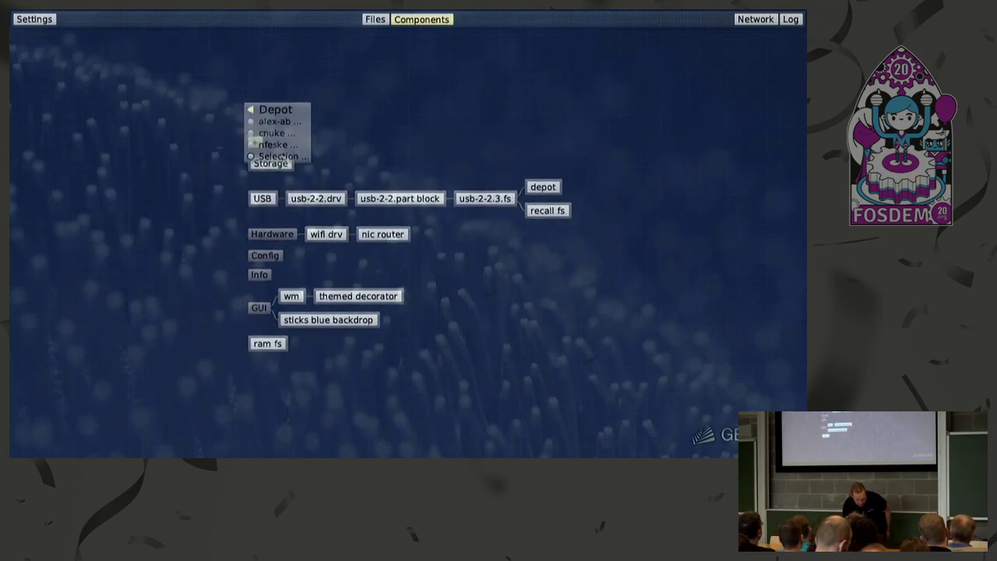
{"action": "left_click", "coordinate": [278, 145]}
{"action": "left_click", "coordinate": [286, 126]}
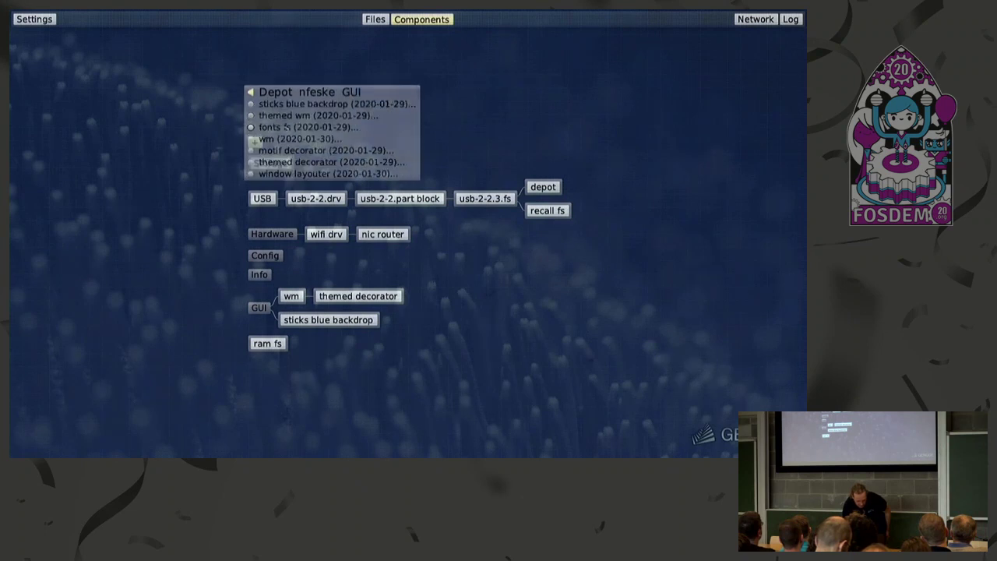
{"action": "left_click", "coordinate": [297, 173]}
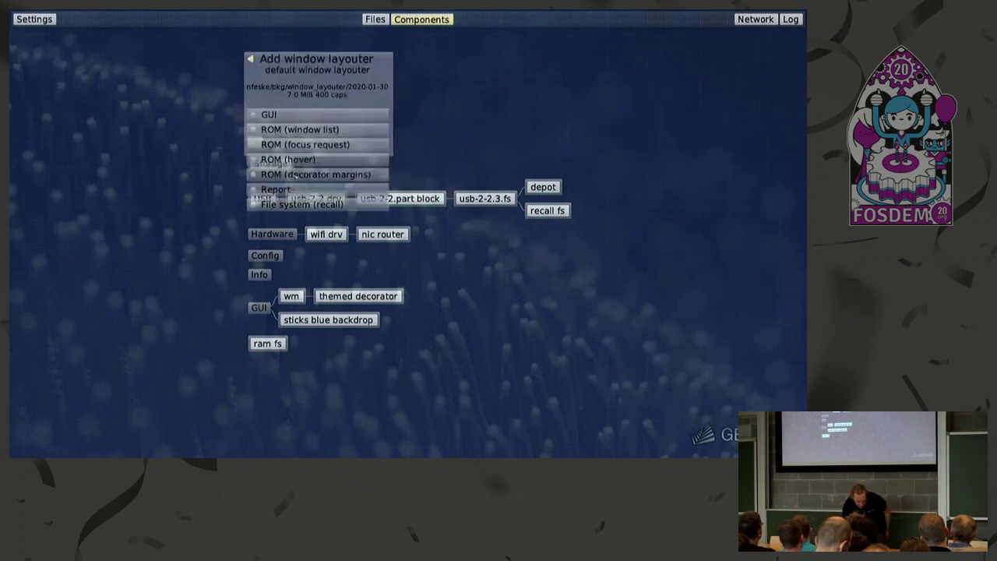
Step: Route the window layouter's GUI, ROM (window list) and ROM (focus request) sessions to wm
{"action": "left_click", "coordinate": [298, 110]}
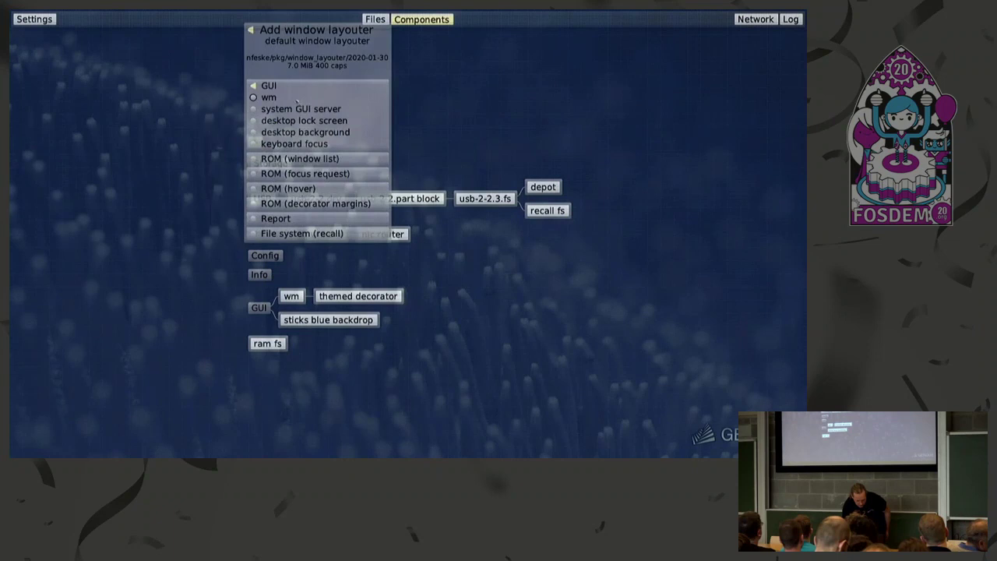
{"action": "left_click", "coordinate": [296, 101]}
{"action": "left_click", "coordinate": [296, 129]}
{"action": "left_click", "coordinate": [296, 128]}
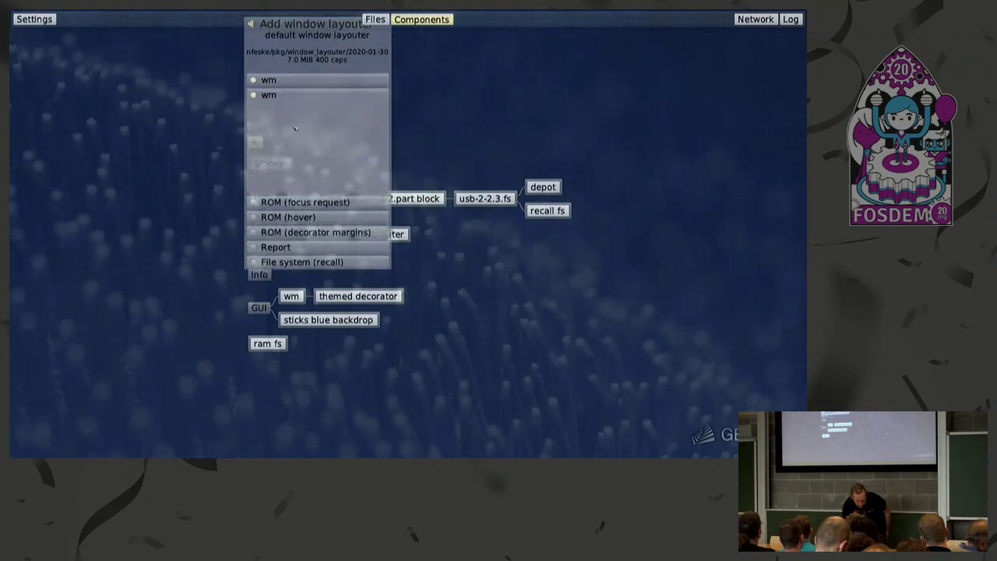
{"action": "left_click", "coordinate": [302, 145]}
{"action": "left_click", "coordinate": [302, 142]}
Step: Route the window layouter's ROM (hover), ROM (decorator margins) and Report sessions to wm
{"action": "left_click", "coordinate": [302, 164]}
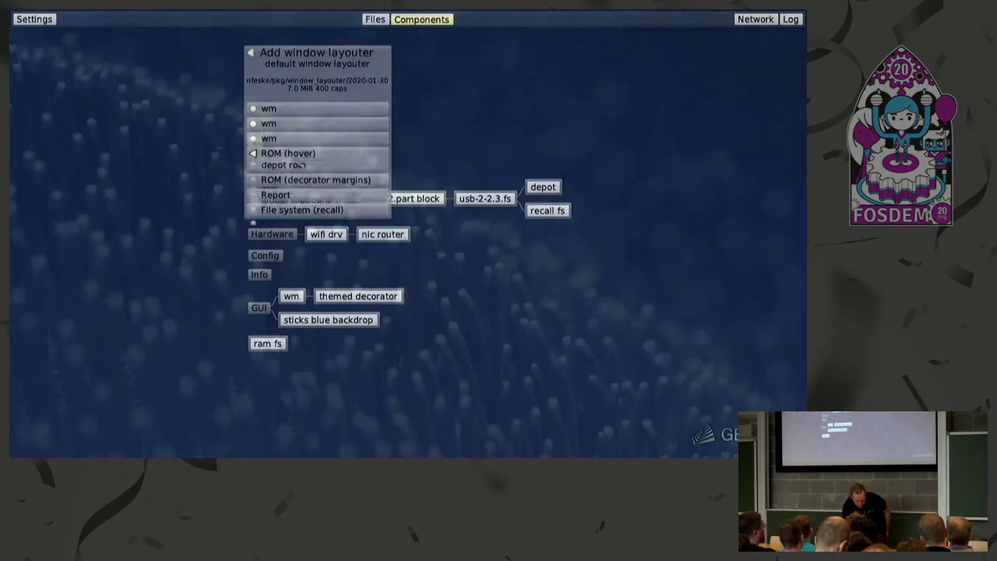
{"action": "left_click", "coordinate": [304, 155]}
{"action": "left_click", "coordinate": [299, 168]}
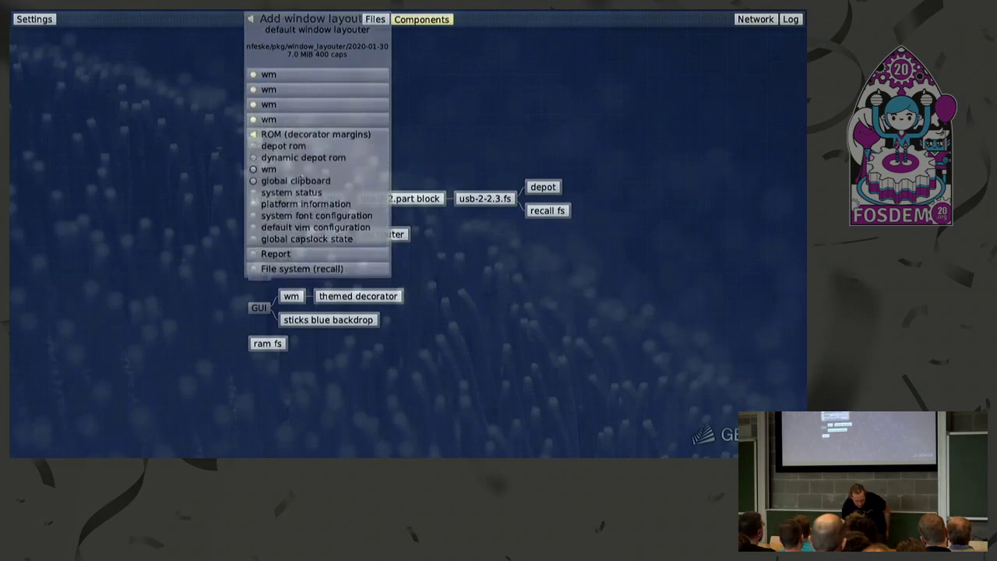
{"action": "left_click", "coordinate": [299, 169]}
{"action": "left_click", "coordinate": [299, 191]}
{"action": "left_click", "coordinate": [298, 201]}
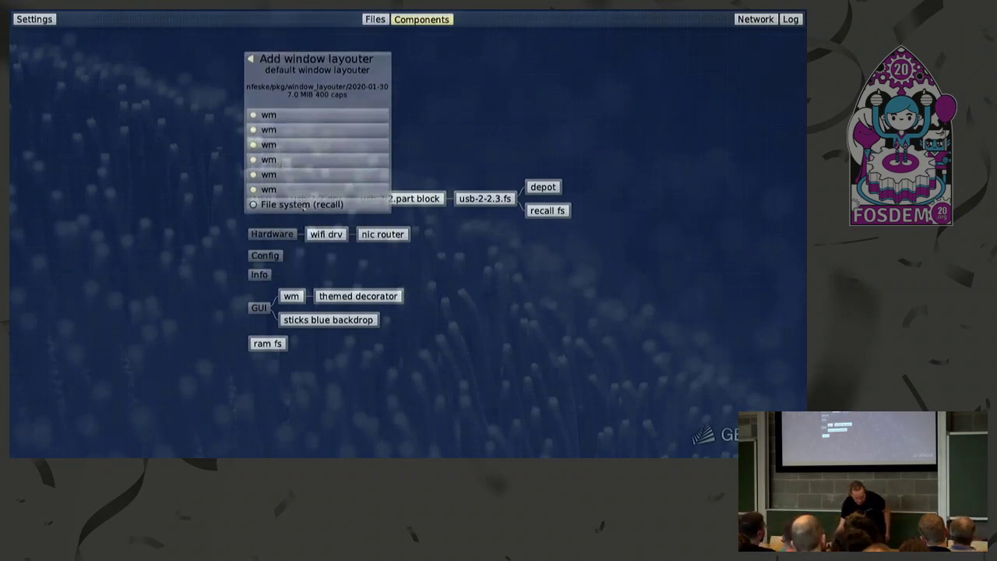
Step: Route the window layouter's File system (recall) session to recall fs and add the component
{"action": "left_click", "coordinate": [300, 204]}
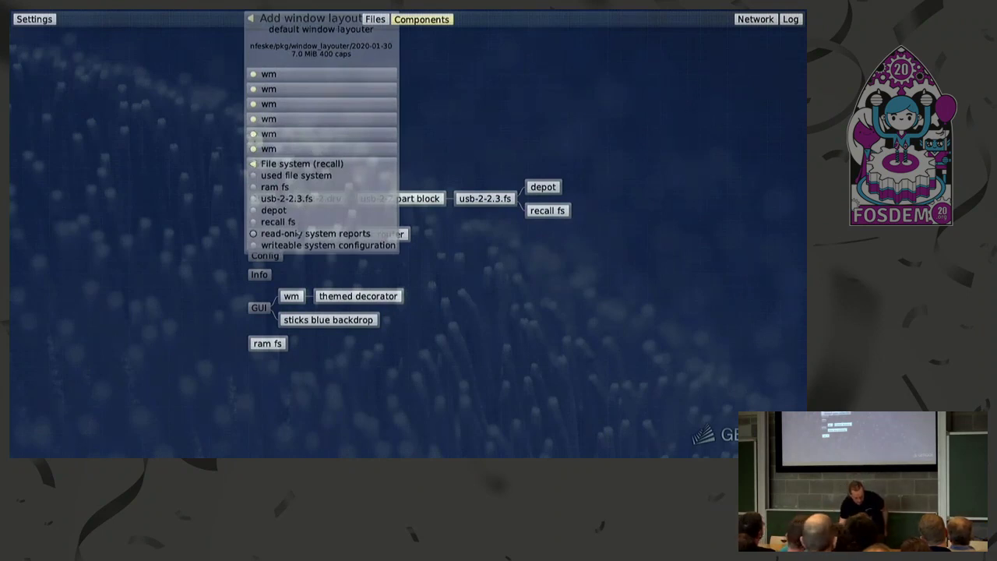
{"action": "left_click", "coordinate": [285, 224]}
{"action": "left_click", "coordinate": [319, 212]}
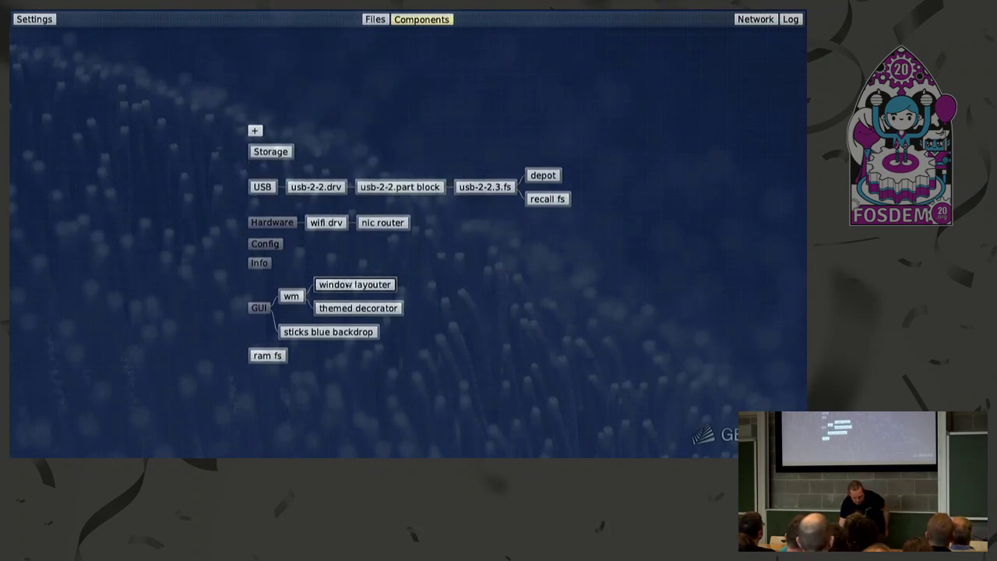
{"action": "left_click", "coordinate": [255, 130]}
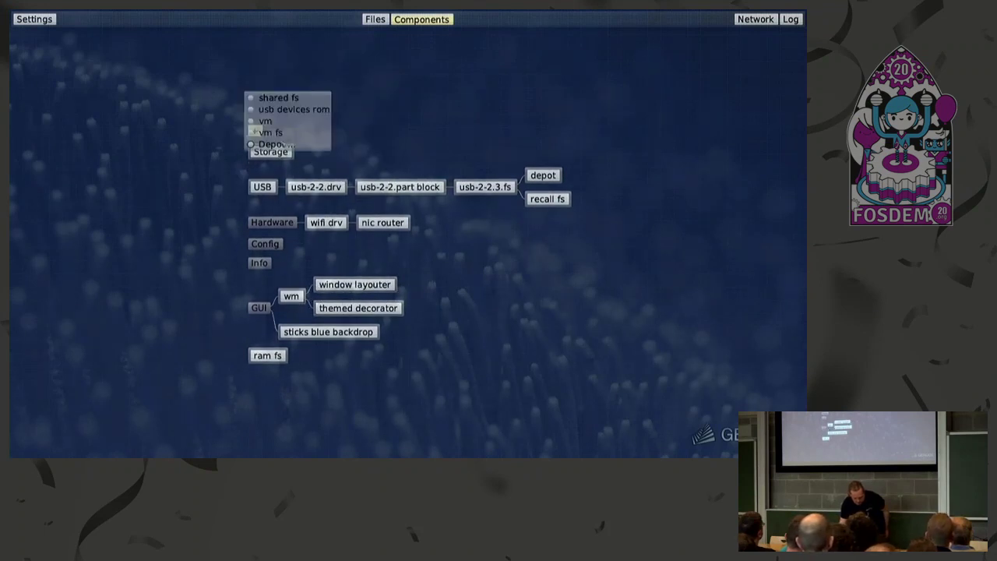
{"action": "left_click", "coordinate": [271, 145]}
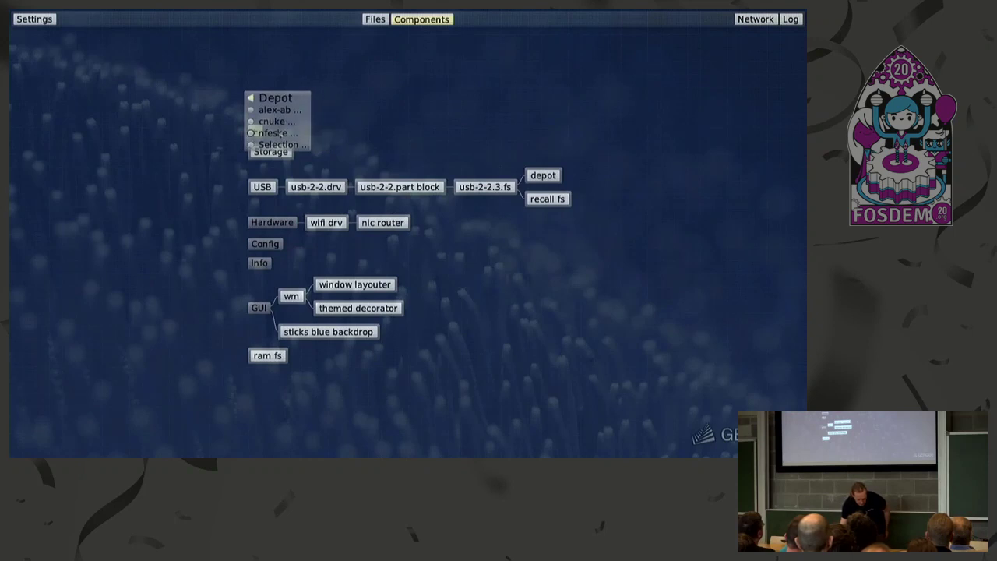
{"action": "left_click", "coordinate": [278, 133]}
{"action": "left_click", "coordinate": [254, 122]}
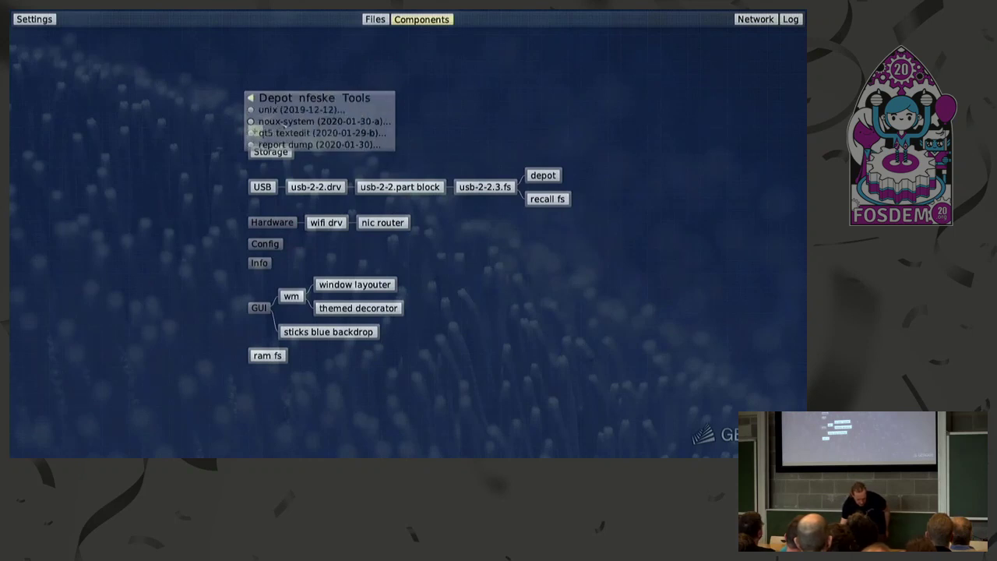
{"action": "left_click", "coordinate": [279, 125]}
{"action": "left_click", "coordinate": [298, 95]}
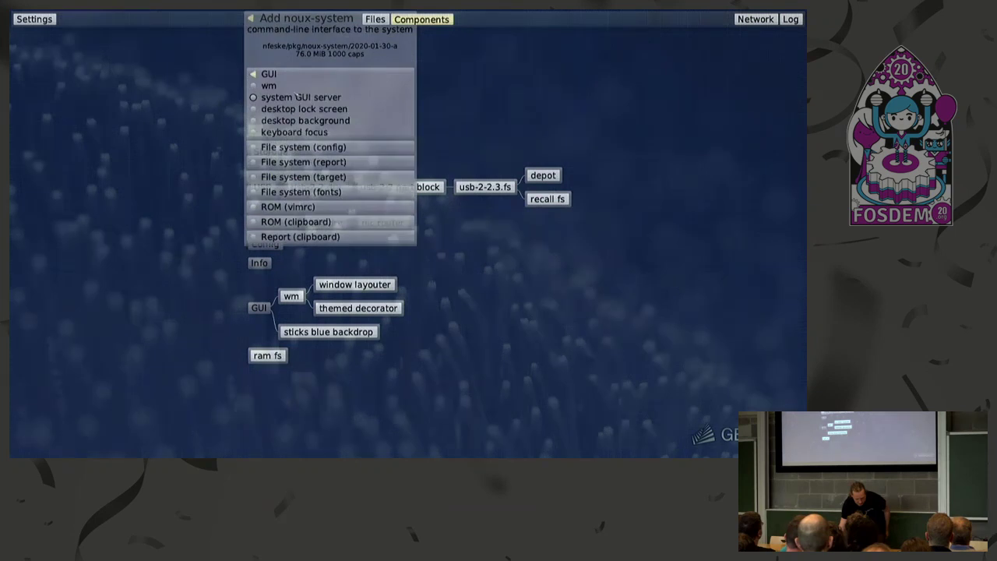
{"action": "left_click", "coordinate": [275, 88]}
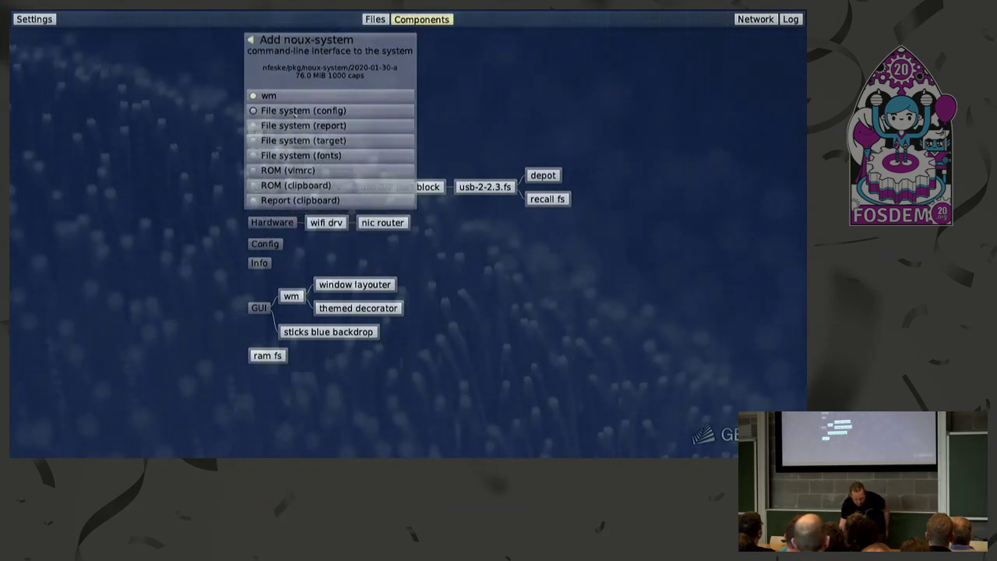
{"action": "left_click", "coordinate": [297, 112]}
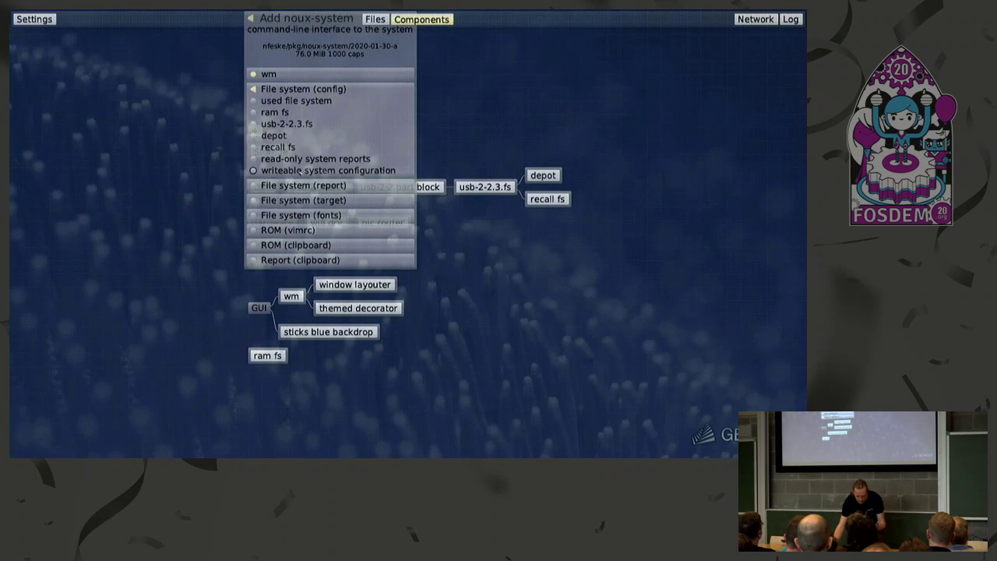
{"action": "left_click", "coordinate": [290, 170]}
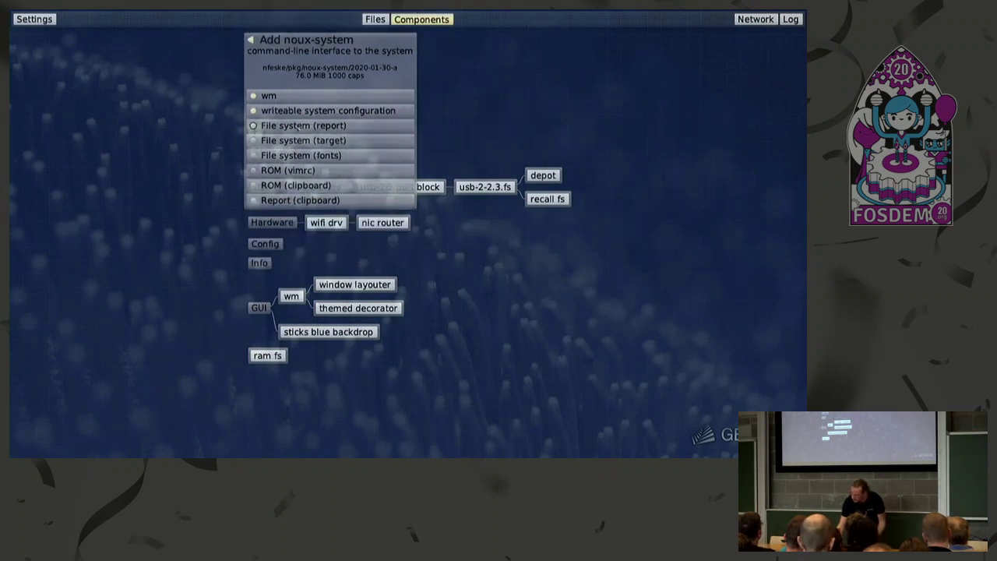
{"action": "left_click", "coordinate": [297, 126]}
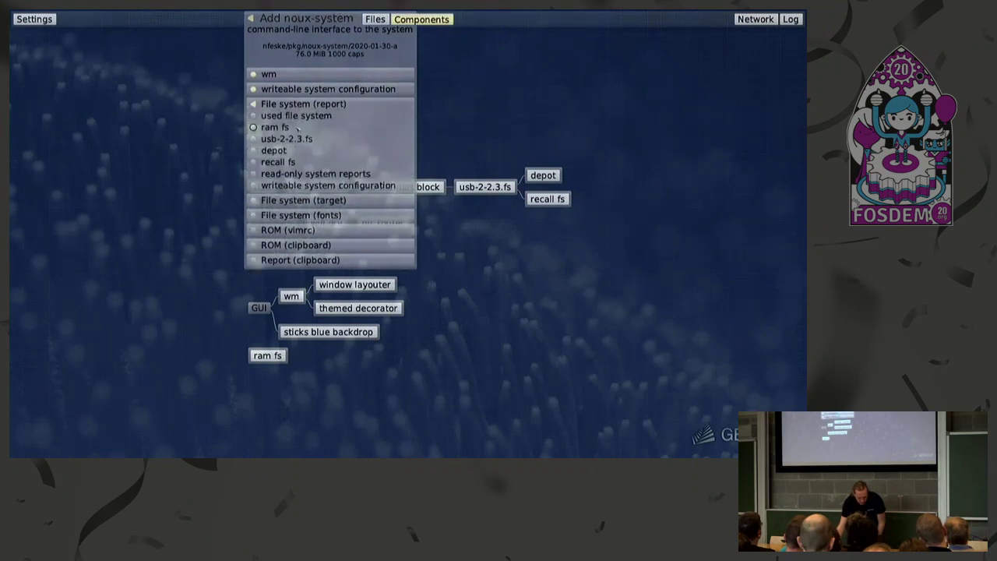
{"action": "left_click", "coordinate": [296, 175]}
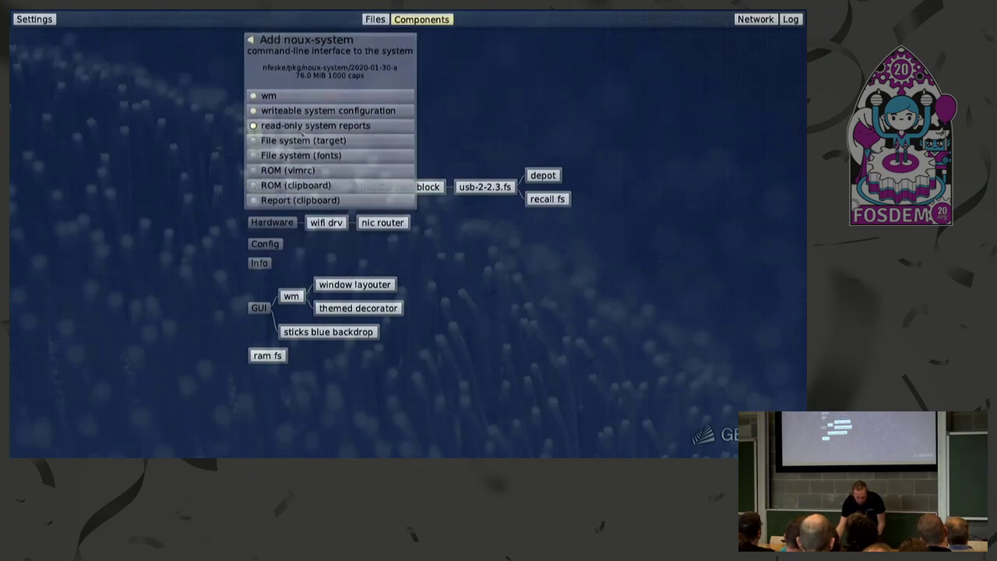
{"action": "left_click", "coordinate": [304, 145]}
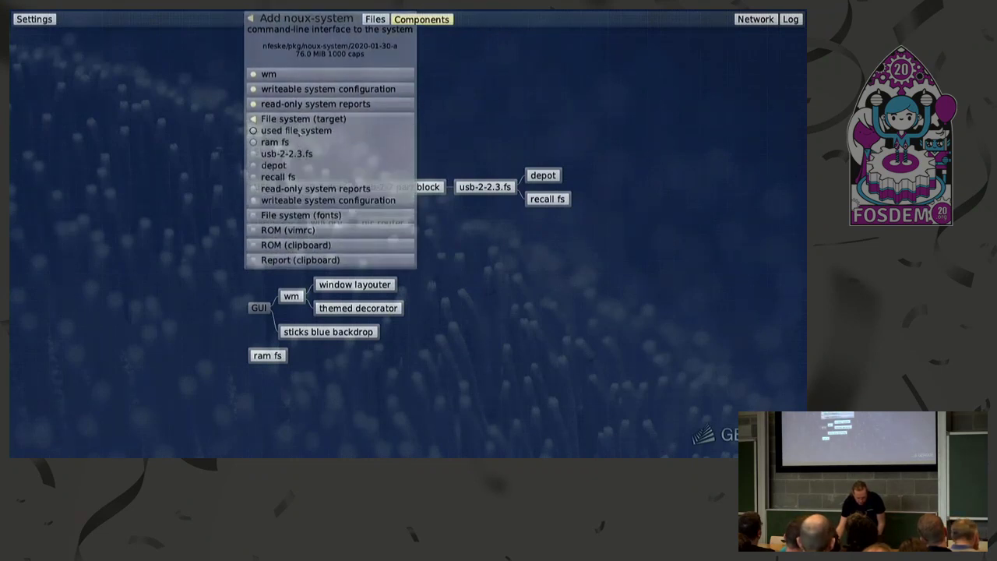
{"action": "left_click", "coordinate": [297, 131]}
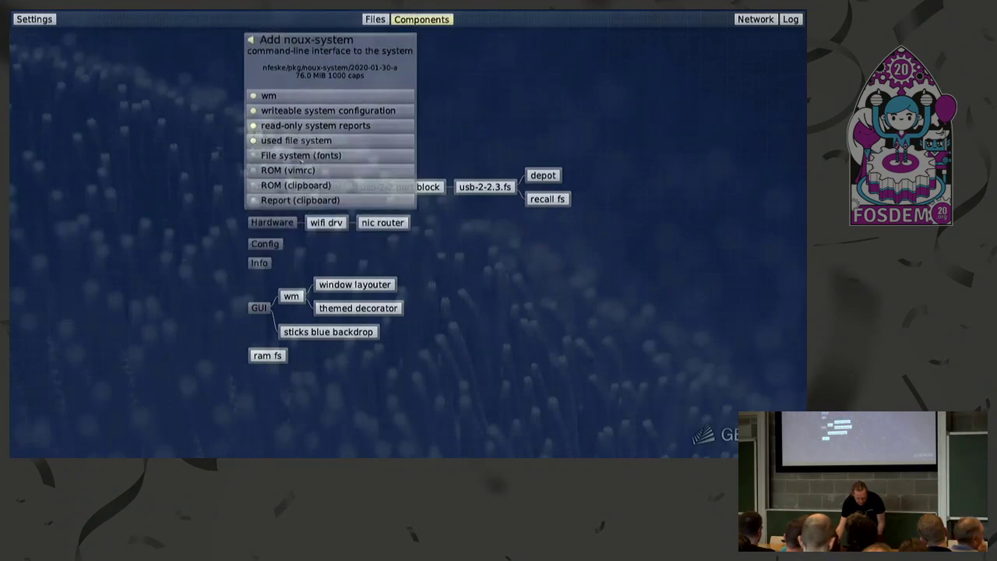
{"action": "left_click", "coordinate": [301, 156]}
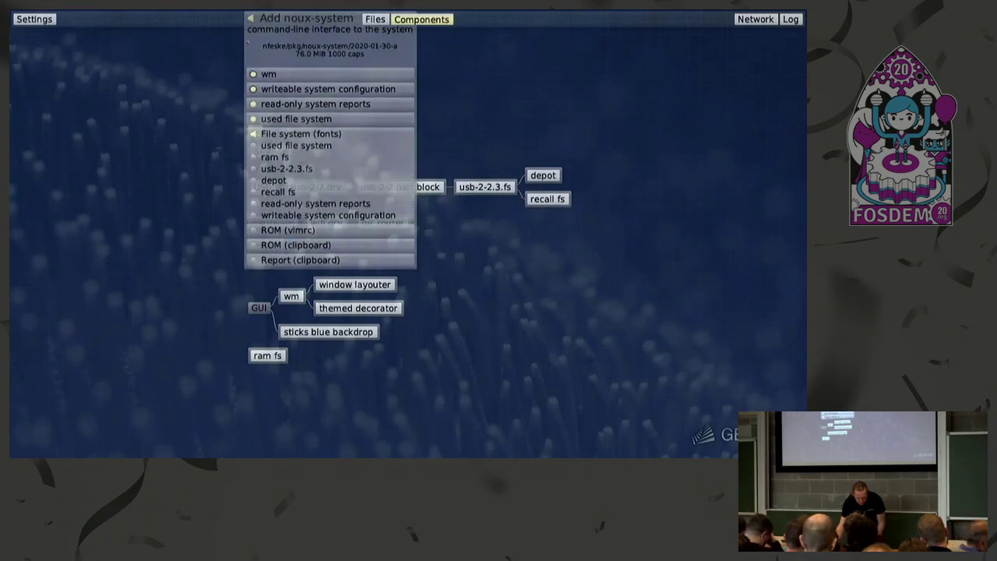
Step: Add the fonts fs component from the depot with its ROM (config) session routed to the system font configuration
{"action": "left_click", "coordinate": [251, 97]}
{"action": "left_click", "coordinate": [276, 116]}
{"action": "left_click", "coordinate": [281, 117]}
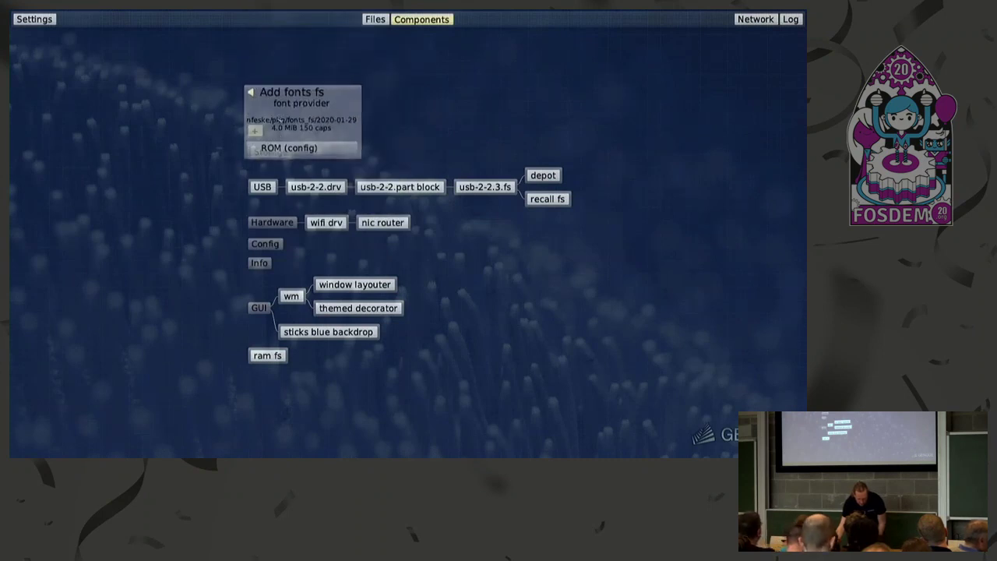
{"action": "left_click", "coordinate": [284, 145]}
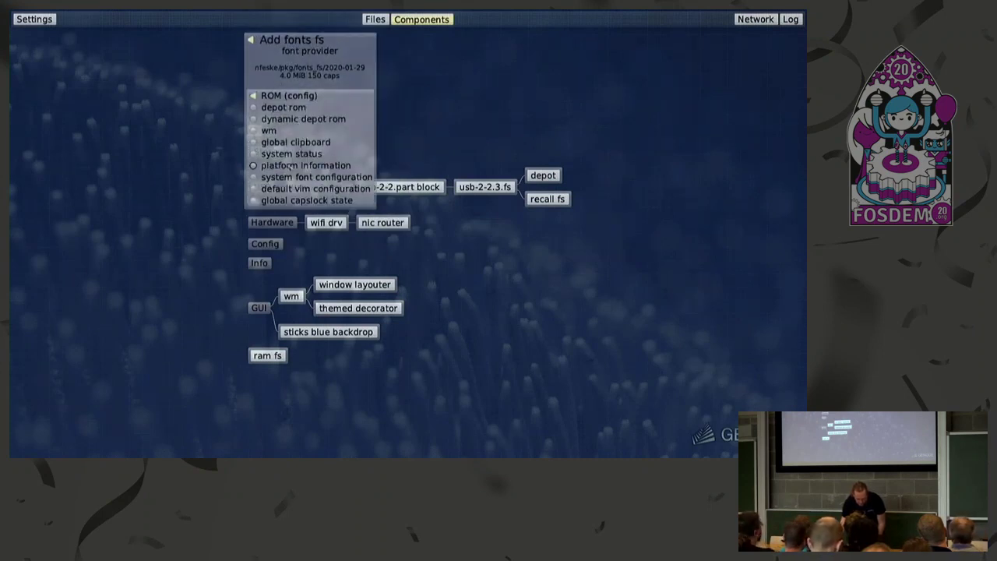
{"action": "left_click", "coordinate": [296, 177]}
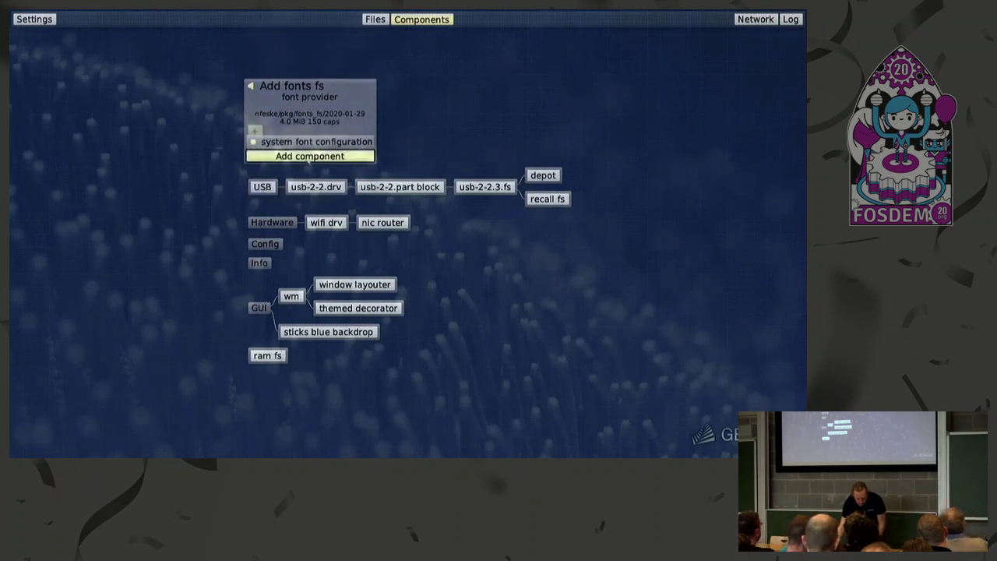
{"action": "left_click", "coordinate": [310, 156]}
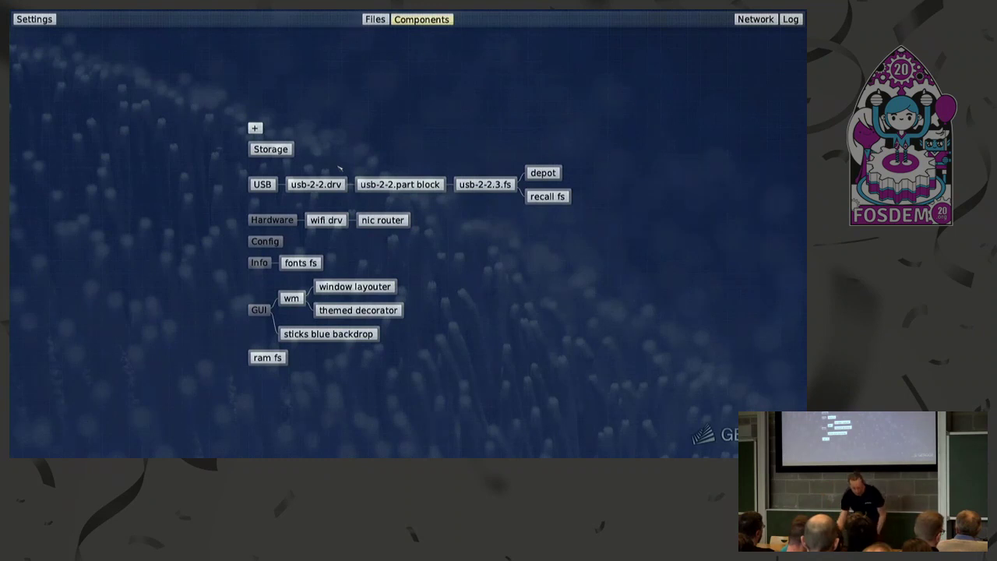
Step: Select noux-system (2020-01-30-a) from the depot's Tools category for adding and route its GUI session to wm
{"action": "left_click", "coordinate": [255, 128]}
{"action": "left_click", "coordinate": [269, 142]}
{"action": "left_click", "coordinate": [274, 130]}
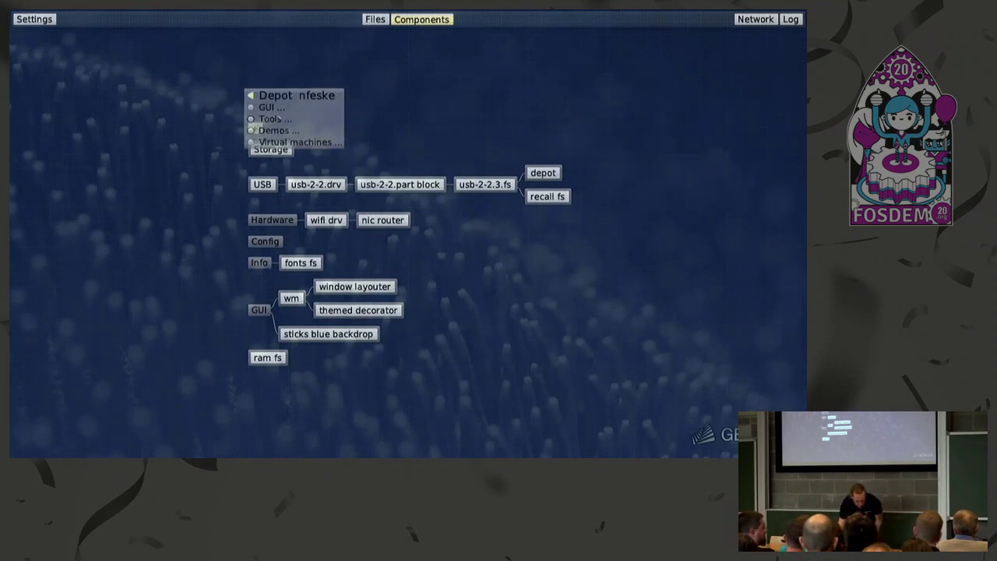
{"action": "left_click", "coordinate": [276, 118]}
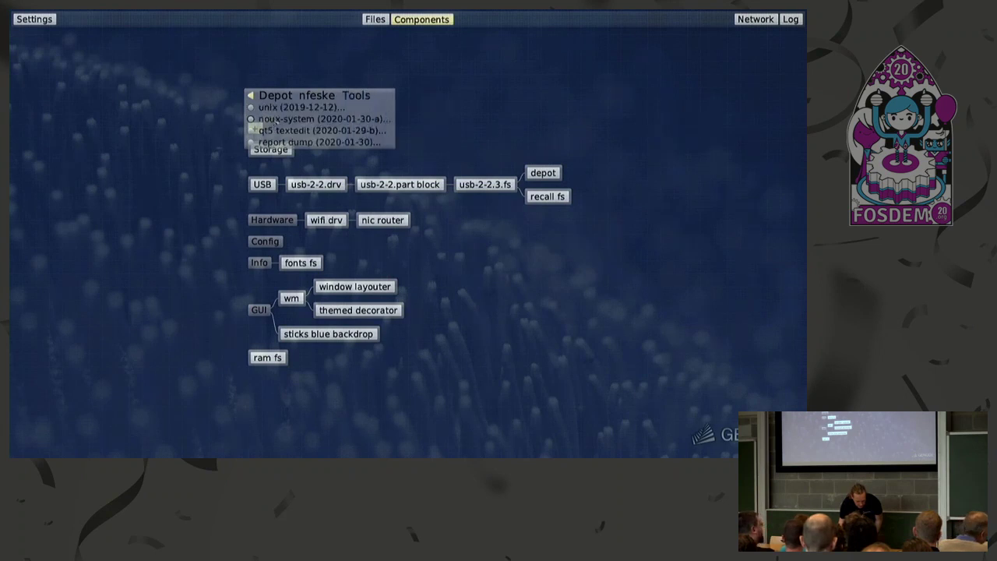
{"action": "left_click", "coordinate": [277, 122]}
{"action": "left_click", "coordinate": [269, 93]}
{"action": "left_click", "coordinate": [268, 85]}
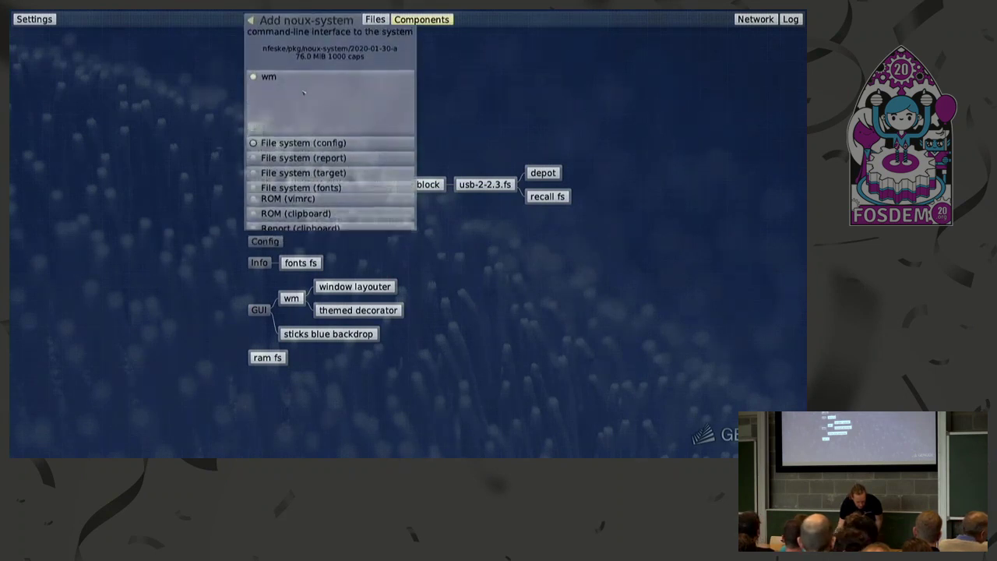
Step: Route noux-system's config file system to writeable system configuration, report to read-only system reports, and target to used file system
{"action": "left_click", "coordinate": [305, 109]}
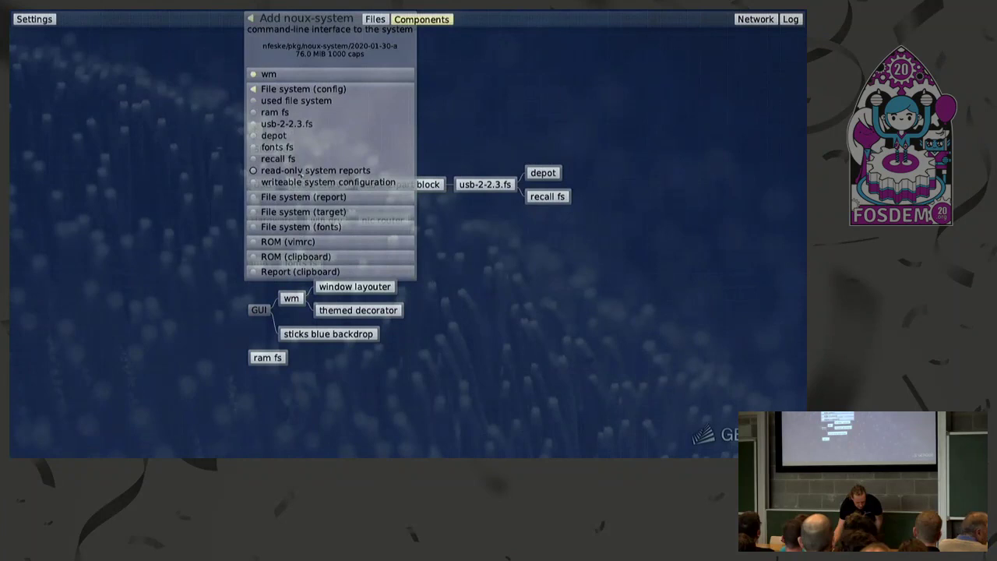
{"action": "left_click", "coordinate": [301, 182]}
{"action": "left_click", "coordinate": [304, 119]}
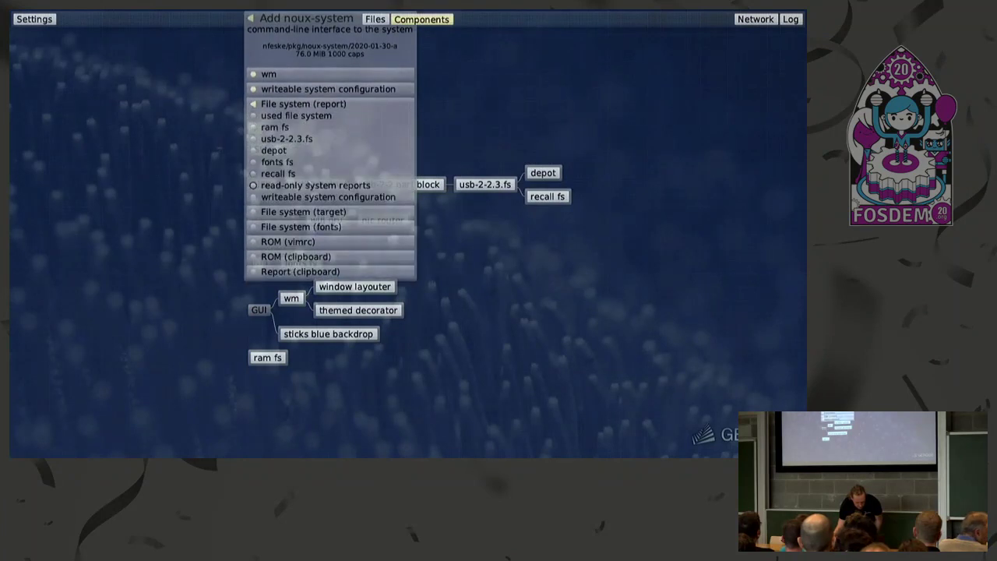
{"action": "left_click", "coordinate": [312, 185]}
{"action": "left_click", "coordinate": [306, 138]}
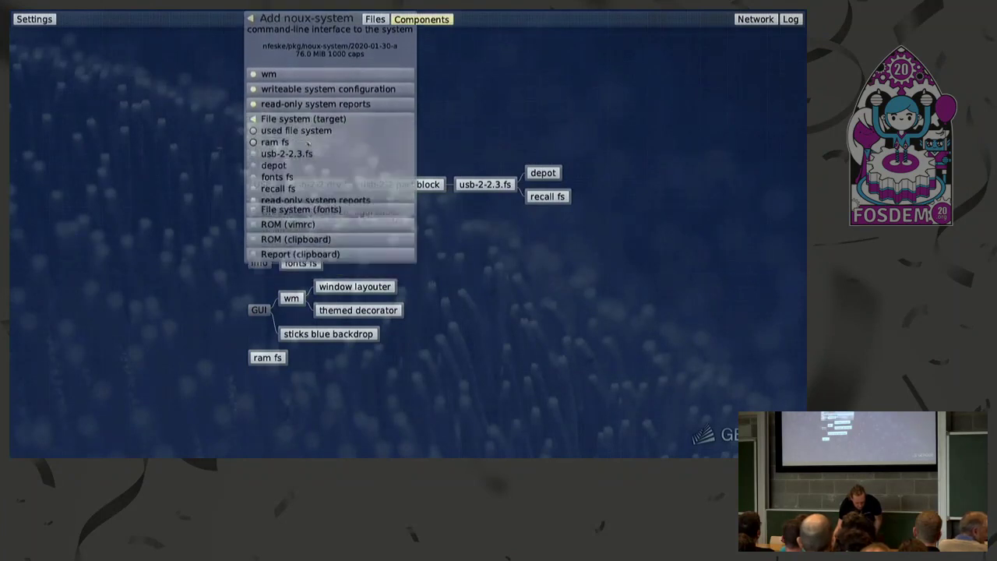
{"action": "left_click", "coordinate": [298, 131]}
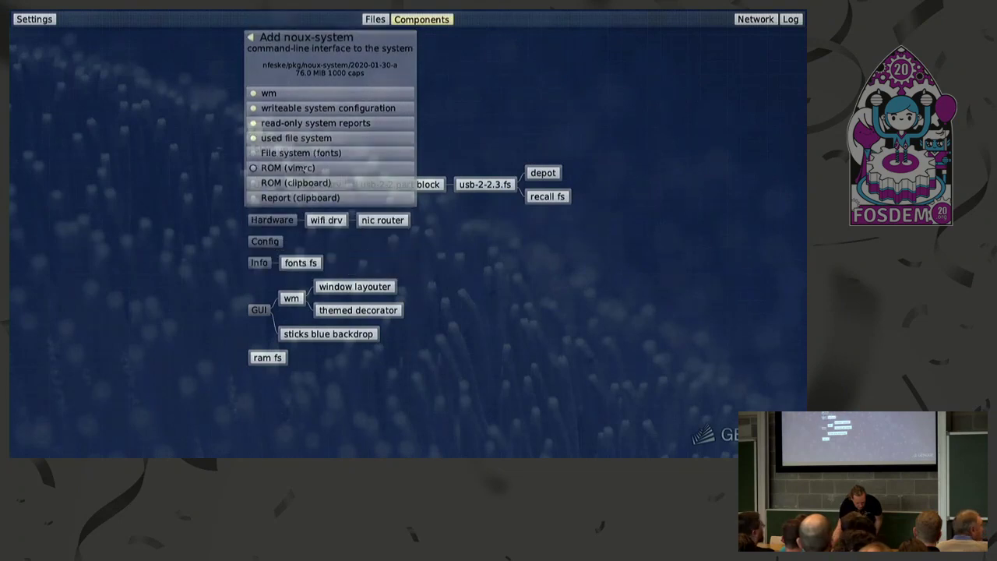
Step: Route noux-system's File system (fonts) session to fonts fs and its ROM (vimrc) session to the default vim configuration
{"action": "left_click", "coordinate": [301, 153]}
{"action": "left_click", "coordinate": [277, 192]}
{"action": "left_click", "coordinate": [289, 166]}
{"action": "left_click", "coordinate": [293, 246]}
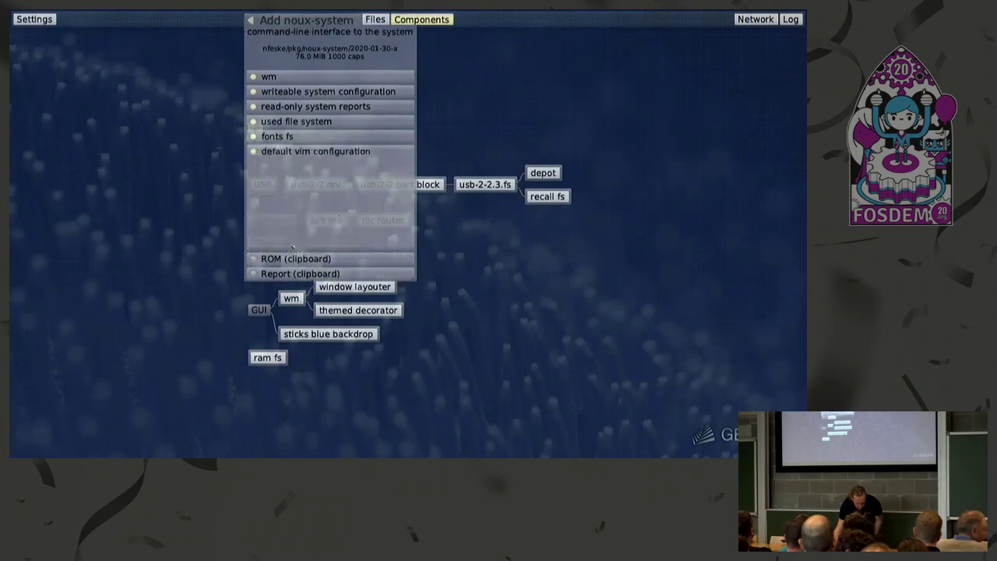
Step: Add noux-system with its clipboard ROM and clipboard report both routed to wm, and switch to the desktop view
{"action": "left_click", "coordinate": [296, 181]}
{"action": "left_click", "coordinate": [295, 202]}
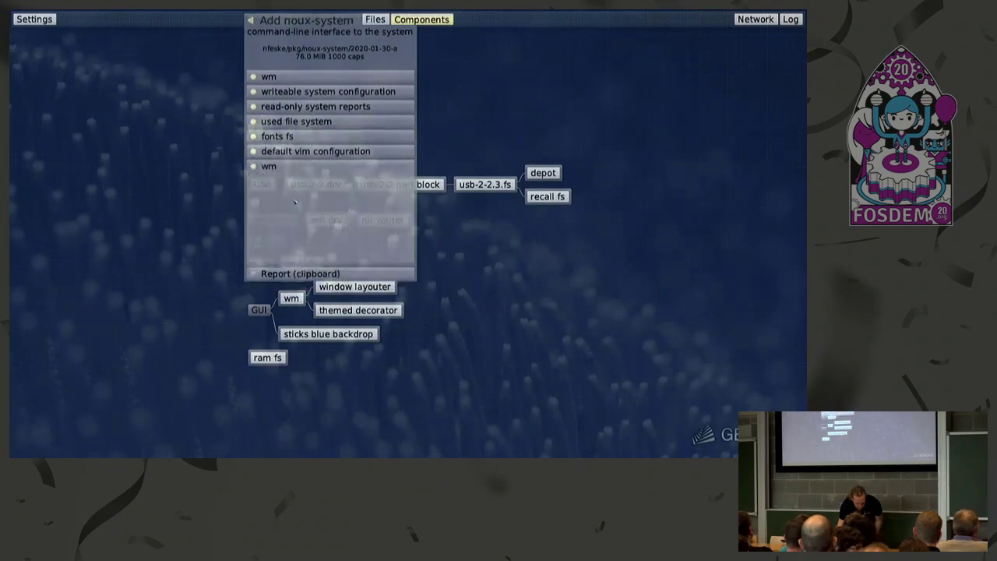
{"action": "left_click", "coordinate": [295, 194]}
{"action": "left_click", "coordinate": [295, 191]}
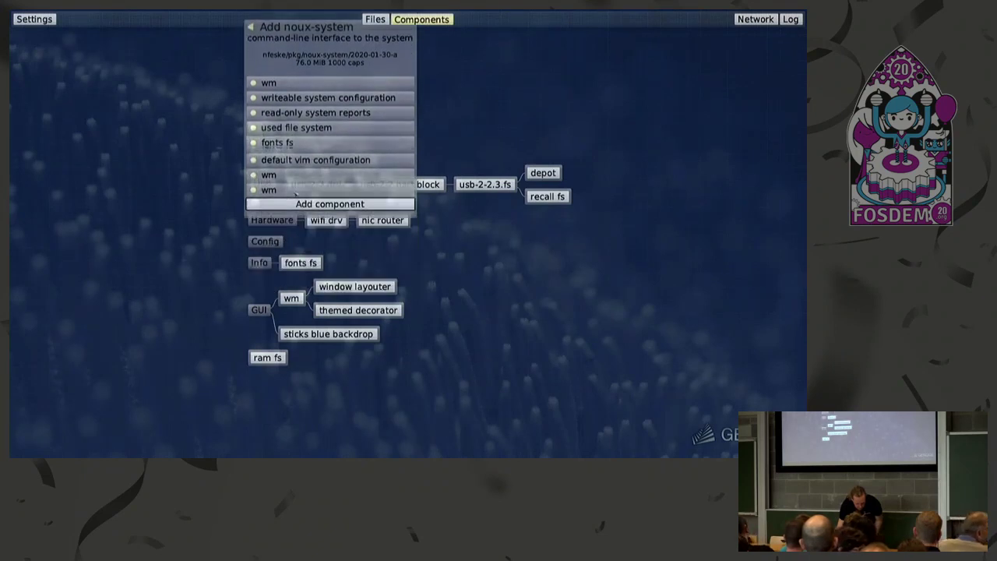
{"action": "left_click", "coordinate": [331, 202]}
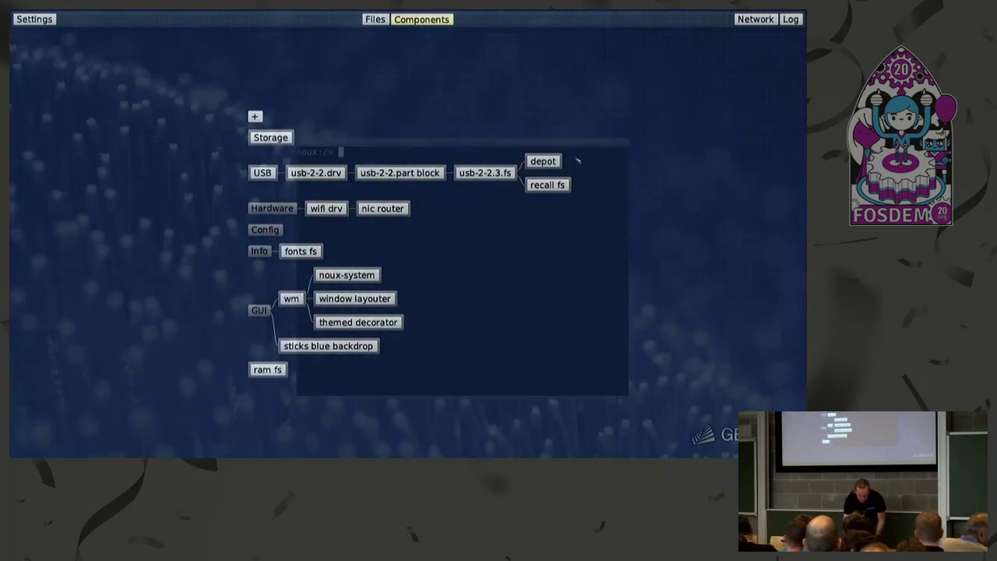
{"action": "key", "text": "F12"}
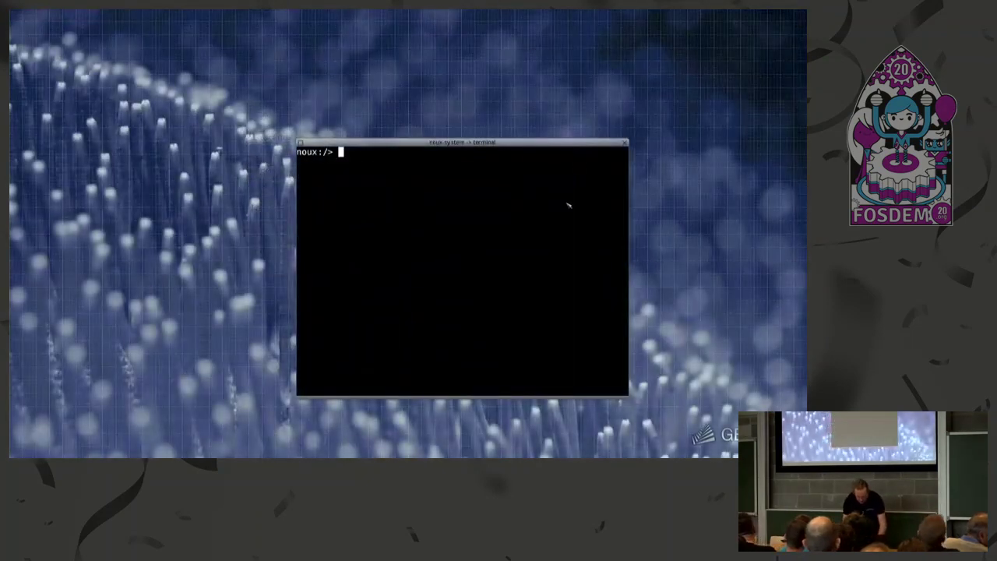
Step: List the contents of the root directory and of /config/ in the noux-system terminal
{"action": "type", "text": "ls /"}
{"action": "key", "text": "Return"}
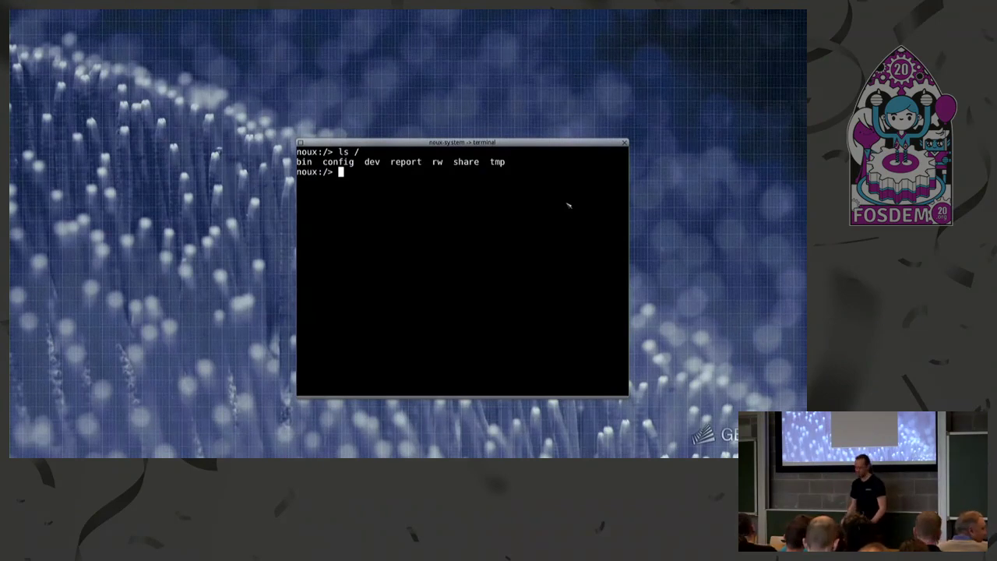
{"action": "type", "text": "ls /config/"}
{"action": "key", "text": "Return"}
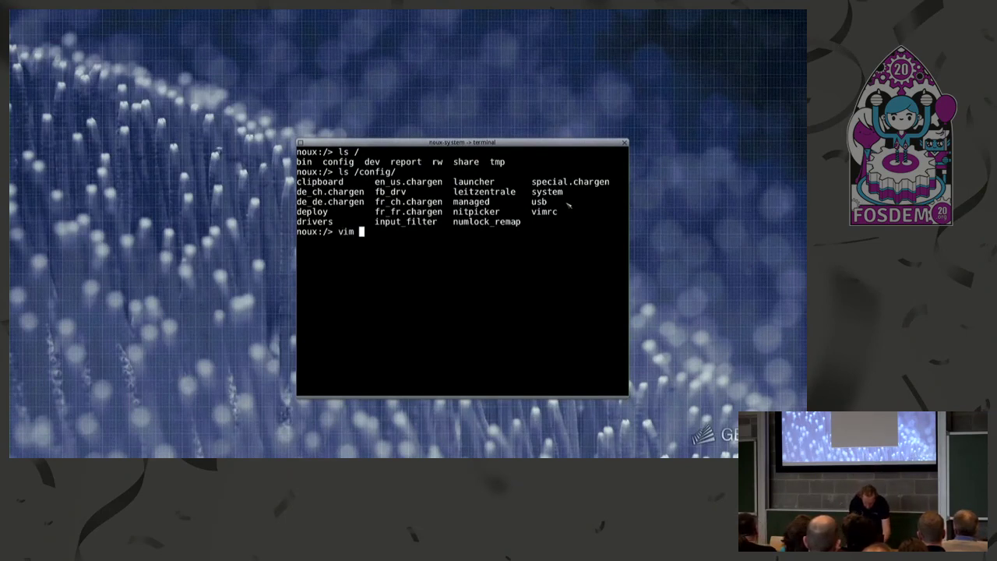
Step: Open config/input_filter in vim, set the repeat element's rate_ms to 400 and save the file
{"action": "type", "text": "config/input_filter"}
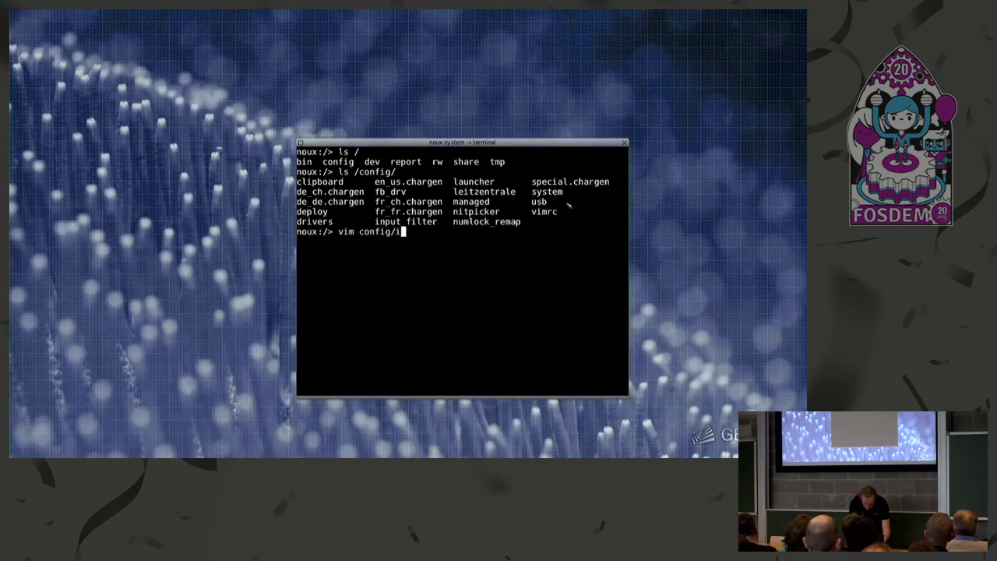
{"action": "key", "text": "Return"}
{"action": "key", "text": "j"}
{"action": "key", "text": "j"}
{"action": "key", "text": "j"}
{"action": "key", "text": "j"}
{"action": "key", "text": "j"}
{"action": "key", "text": "j"}
{"action": "key", "text": "j"}
{"action": "key", "text": "j"}
{"action": "key", "text": "j"}
{"action": "key", "text": "j"}
{"action": "key", "text": "j"}
{"action": "key", "text": "j"}
{"action": "key", "text": "j"}
{"action": "key", "text": "j"}
{"action": "key", "text": "j"}
{"action": "key", "text": "j"}
{"action": "key", "text": "j"}
{"action": "key", "text": "j"}
{"action": "key", "text": "j"}
{"action": "key", "text": "j"}
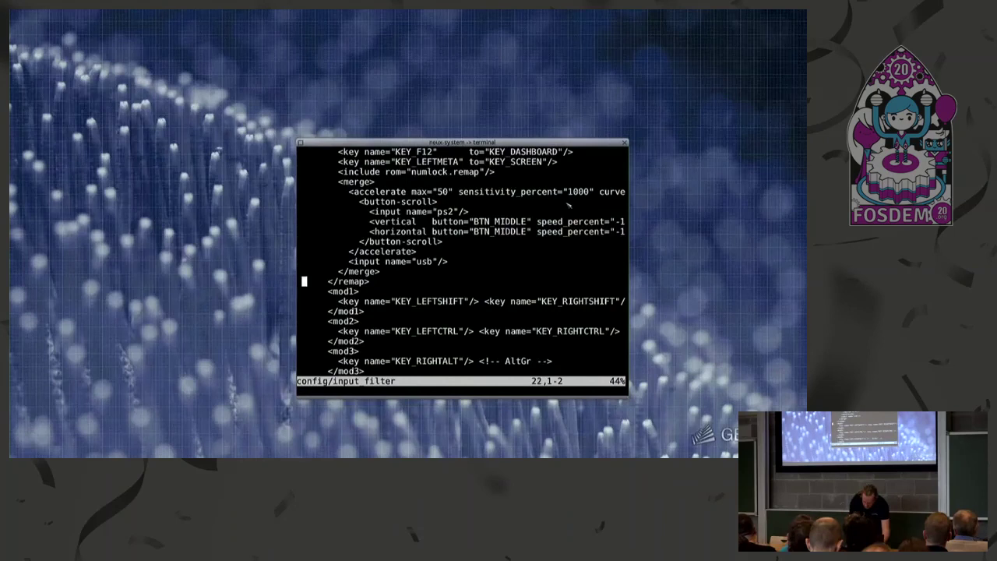
{"action": "key", "text": "j"}
{"action": "key", "text": "j"}
{"action": "key", "text": "j"}
{"action": "key", "text": "j"}
{"action": "key", "text": "j"}
{"action": "key", "text": "j"}
{"action": "key", "text": "j"}
{"action": "key", "text": "j"}
{"action": "key", "text": "j"}
{"action": "key", "text": "j"}
{"action": "key", "text": "j"}
{"action": "key", "text": "j"}
{"action": "key", "text": "j"}
{"action": "key", "text": "j"}
{"action": "key", "text": "j"}
{"action": "key", "text": "j"}
{"action": "key", "text": "j"}
{"action": "key", "text": "j"}
{"action": "key", "text": "j"}
{"action": "key", "text": "k"}
{"action": "key", "text": "k"}
{"action": "key", "text": "k"}
{"action": "key", "text": "k"}
{"action": "key", "text": "k"}
{"action": "key", "text": "k"}
{"action": "key", "text": "w"}
{"action": "key", "text": "w"}
{"action": "key", "text": "w"}
{"action": "key", "text": "w"}
{"action": "key", "text": "w"}
{"action": "key", "text": "w"}
{"action": "key", "text": "w"}
{"action": "key", "text": "w"}
{"action": "key", "text": "w"}
{"action": "key", "text": "w"}
{"action": "key", "text": "w"}
{"action": "type", "text": "li0"}
{"action": "key", "text": "Escape"}
{"action": "type", "text": ":"}
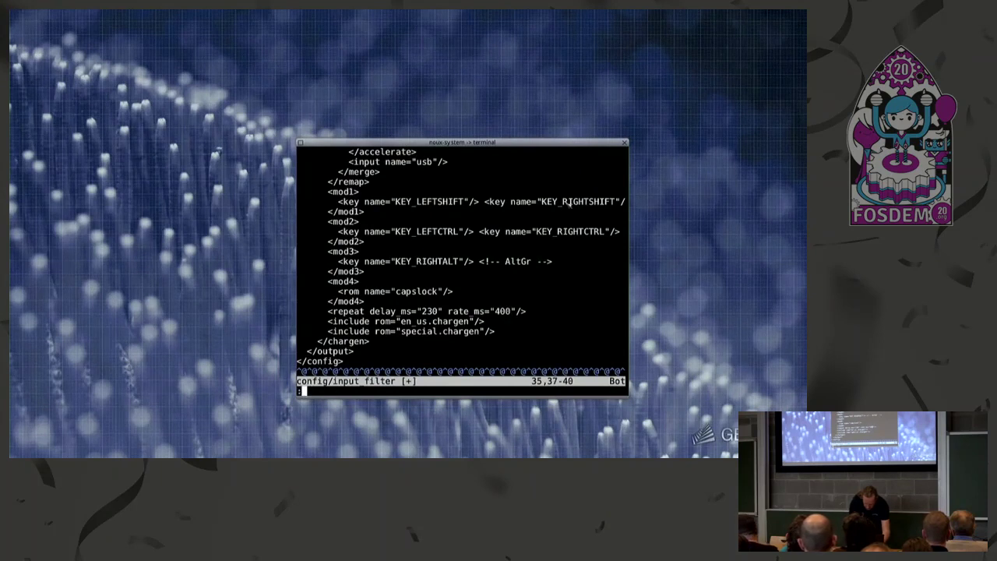
{"action": "type", "text": "w"}
{"action": "key", "text": "Return"}
Step: Undo the repeat rate change in config/input_filter, save the file and quit vim
{"action": "key", "text": "k"}
{"action": "key", "text": "k"}
{"action": "key", "text": "k"}
{"action": "key", "text": "k"}
{"action": "key", "text": "k"}
{"action": "key", "text": "j"}
{"action": "key", "text": "j"}
{"action": "type", "text": "ju:w"}
{"action": "key", "text": "Return"}
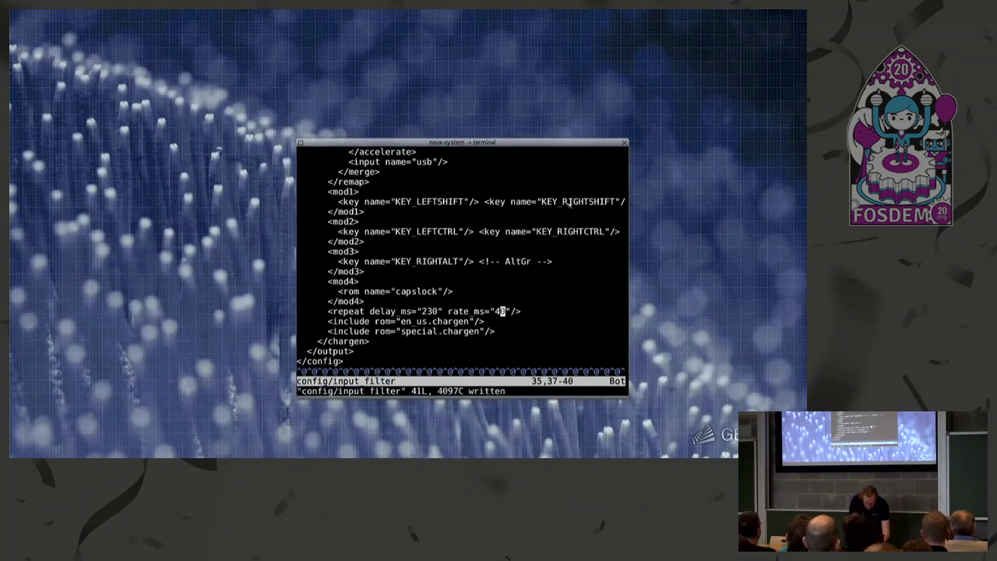
{"action": "type", "text": ":q"}
{"action": "key", "text": "Return"}
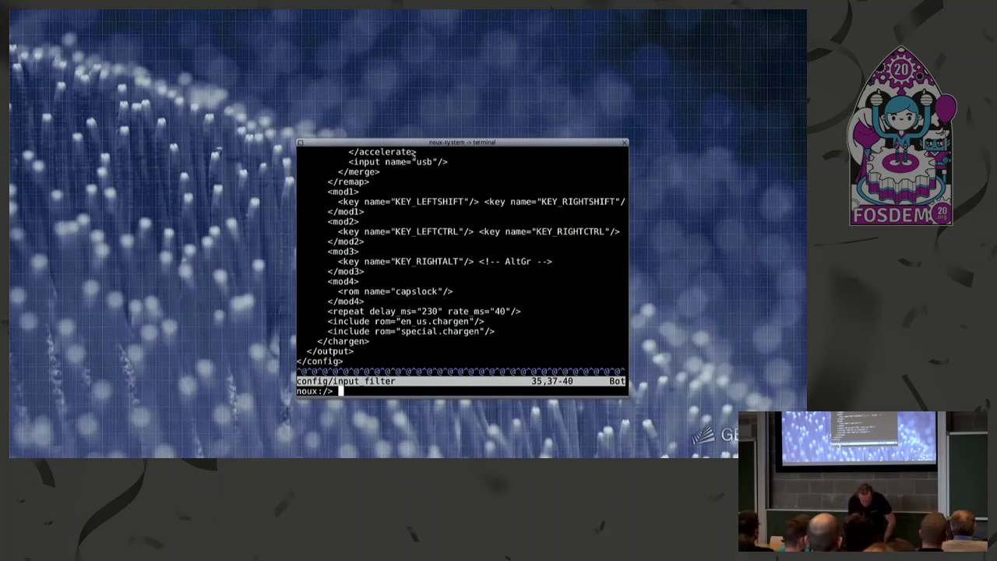
Step: Select top view (20.01) from the depot's Tools category for adding and route its GUI session to wm
{"action": "key", "text": "F12"}
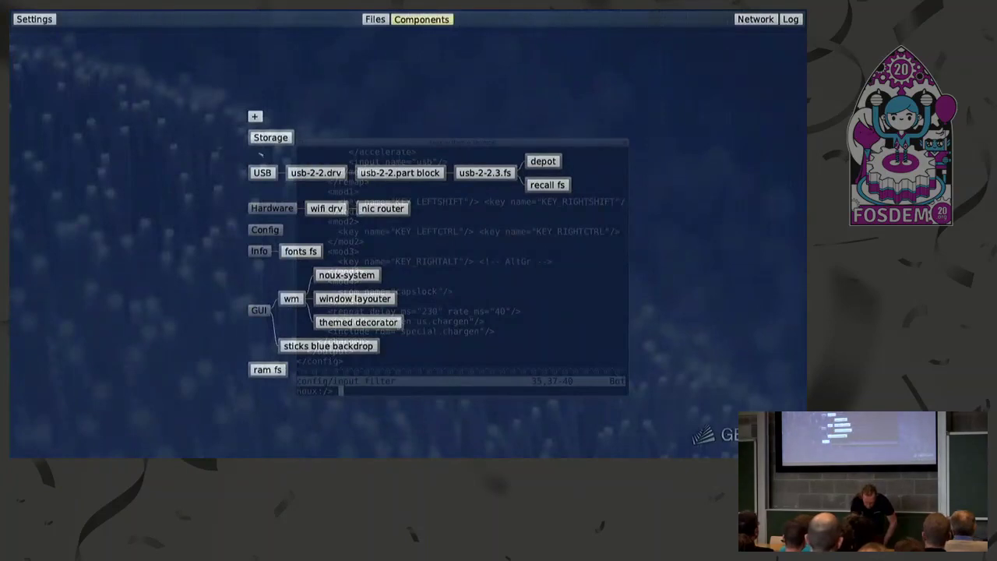
{"action": "left_click", "coordinate": [255, 116]}
{"action": "left_click", "coordinate": [271, 130]}
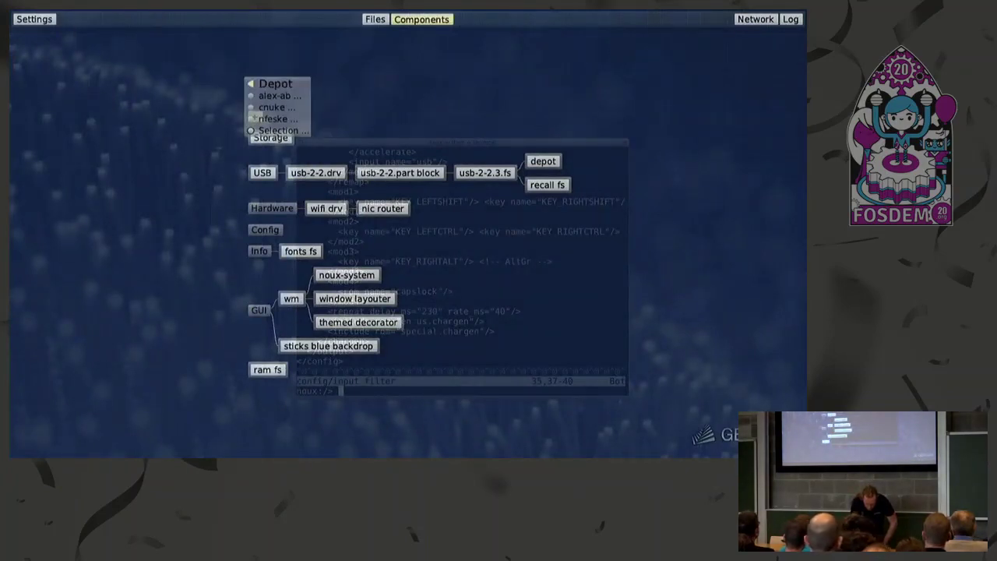
{"action": "left_click", "coordinate": [275, 95]}
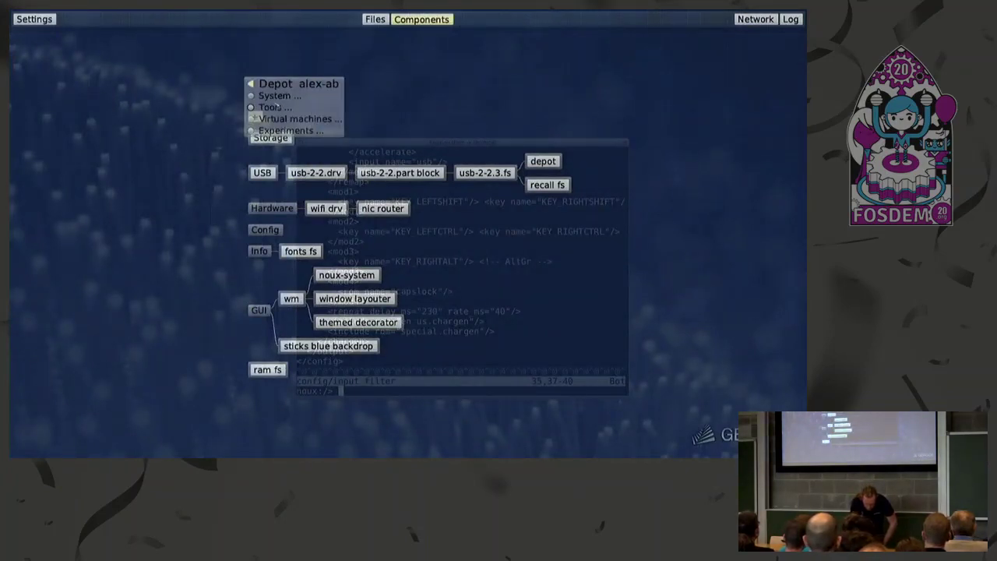
{"action": "left_click", "coordinate": [274, 107]}
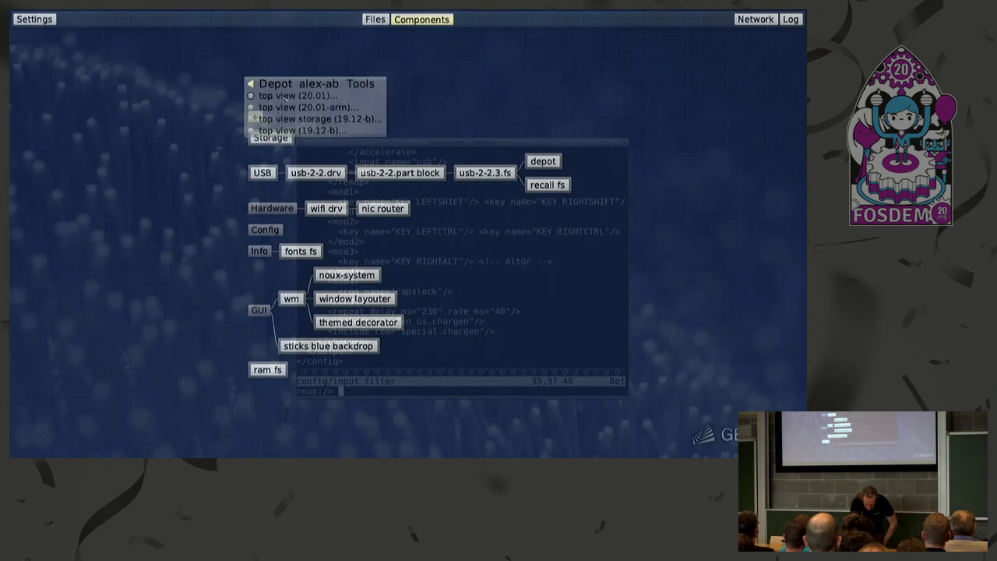
{"action": "left_click", "coordinate": [292, 95]}
{"action": "left_click", "coordinate": [289, 115]}
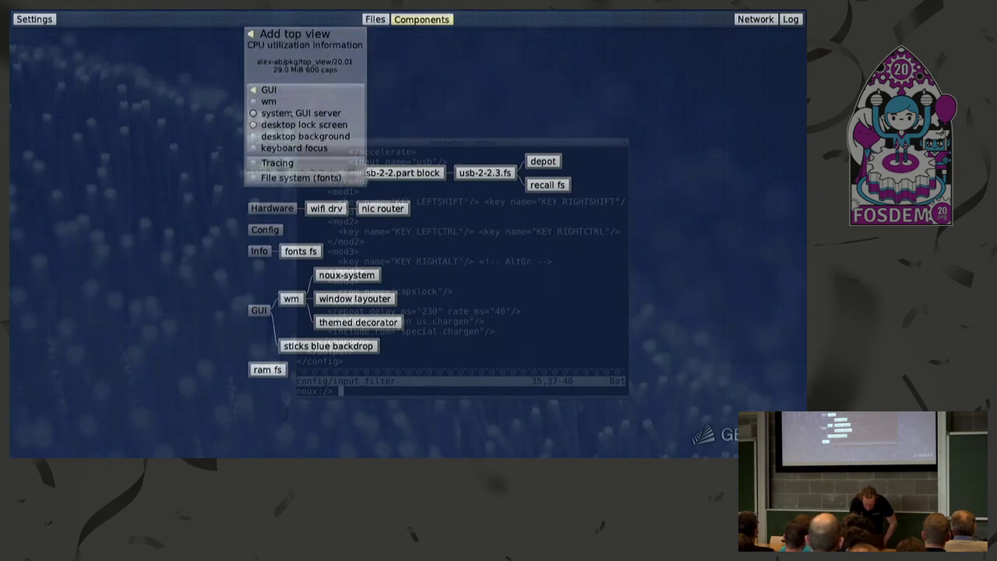
{"action": "left_click", "coordinate": [289, 104]}
Step: Add top view with Tracing routed to system-global tracing and File system (fonts) routed to fonts fs
{"action": "left_click", "coordinate": [301, 134]}
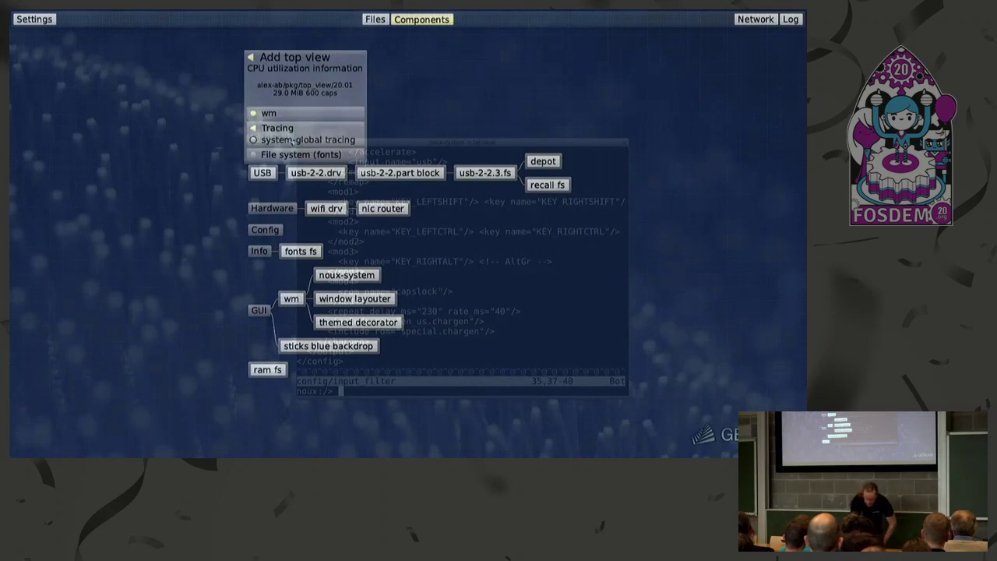
{"action": "left_click", "coordinate": [291, 139]}
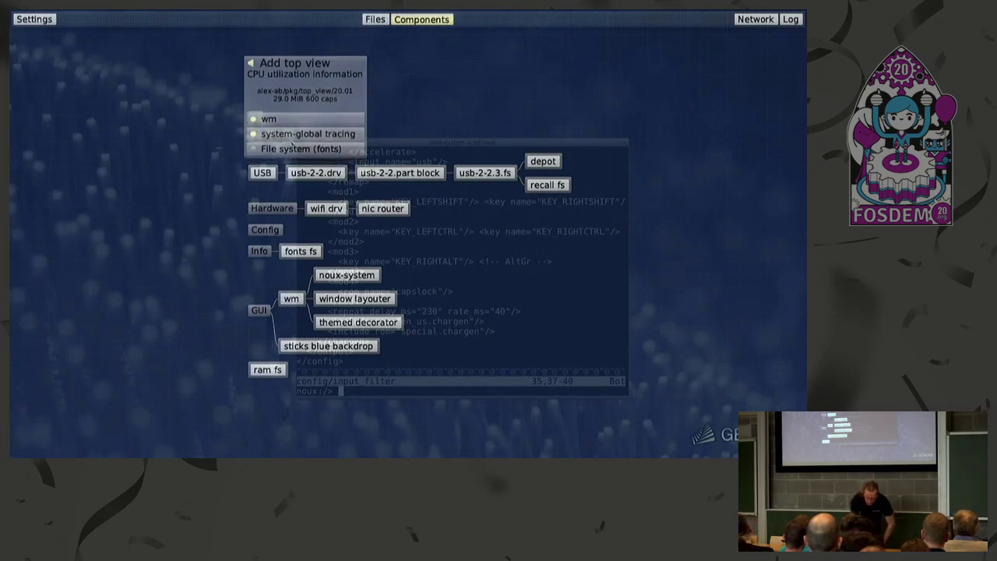
{"action": "left_click", "coordinate": [296, 149]}
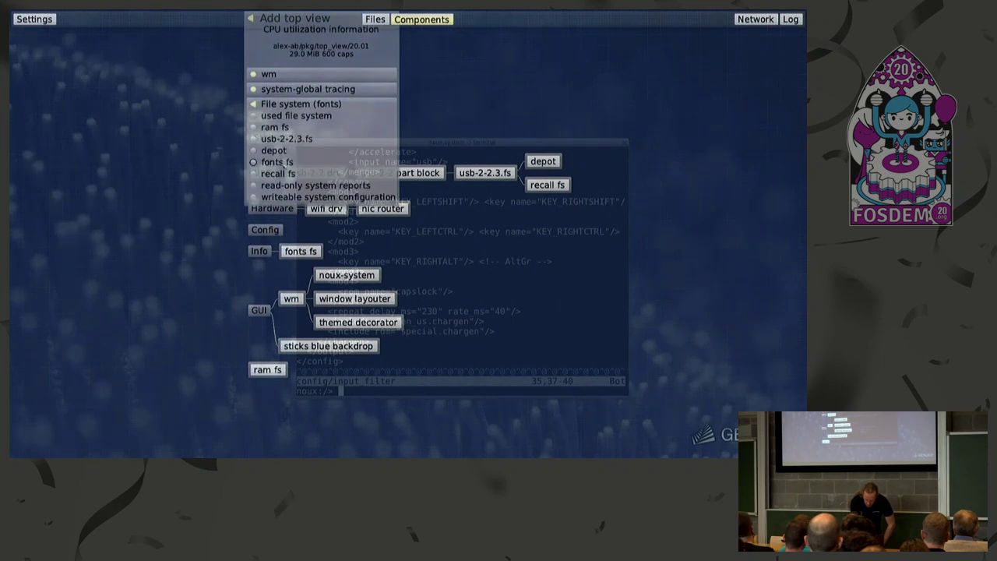
{"action": "left_click", "coordinate": [277, 162]}
{"action": "left_click", "coordinate": [290, 157]}
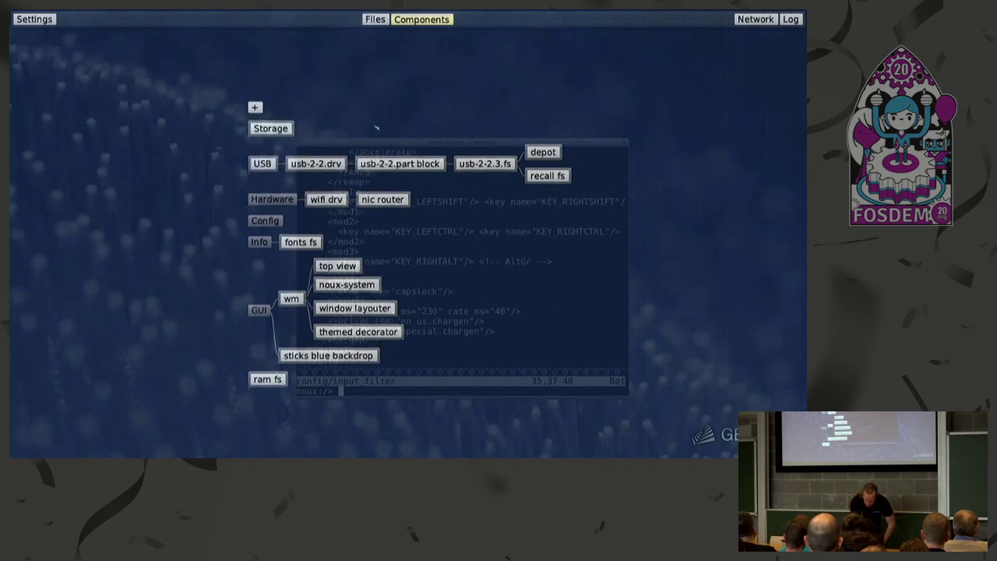
Step: Move the top view window near the desktop's upper-left corner, then expand its thread load list and collapse it again
{"action": "key", "text": "F12"}
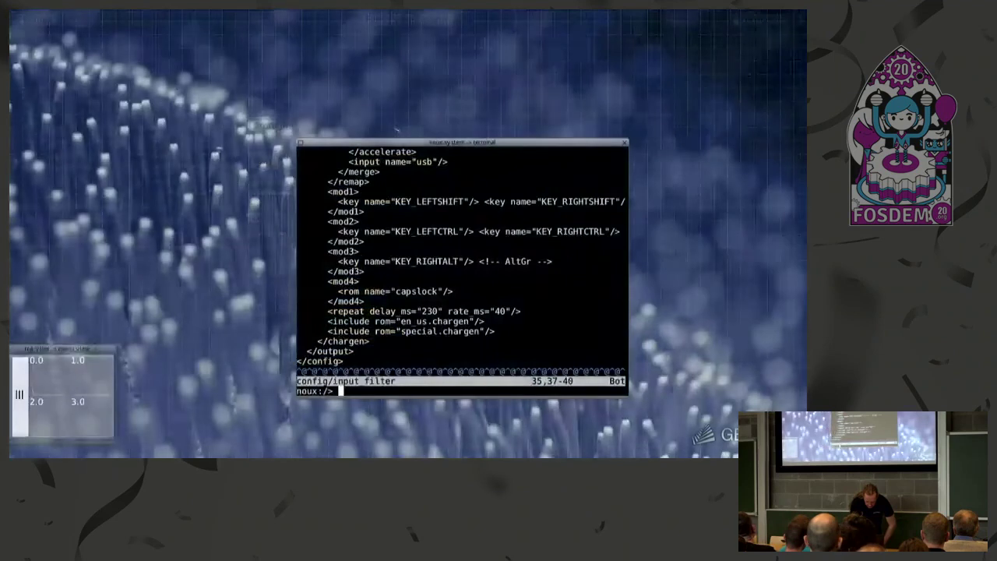
{"action": "left_click_drag", "start_coordinate": [63, 349], "coordinate": [92, 42]}
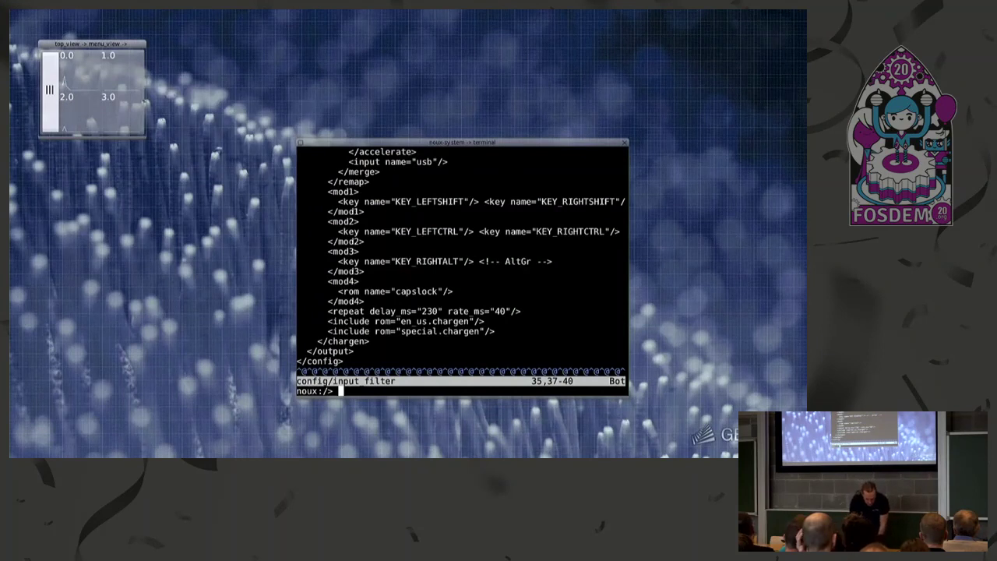
{"action": "left_click", "coordinate": [53, 96]}
{"action": "left_click", "coordinate": [105, 72]}
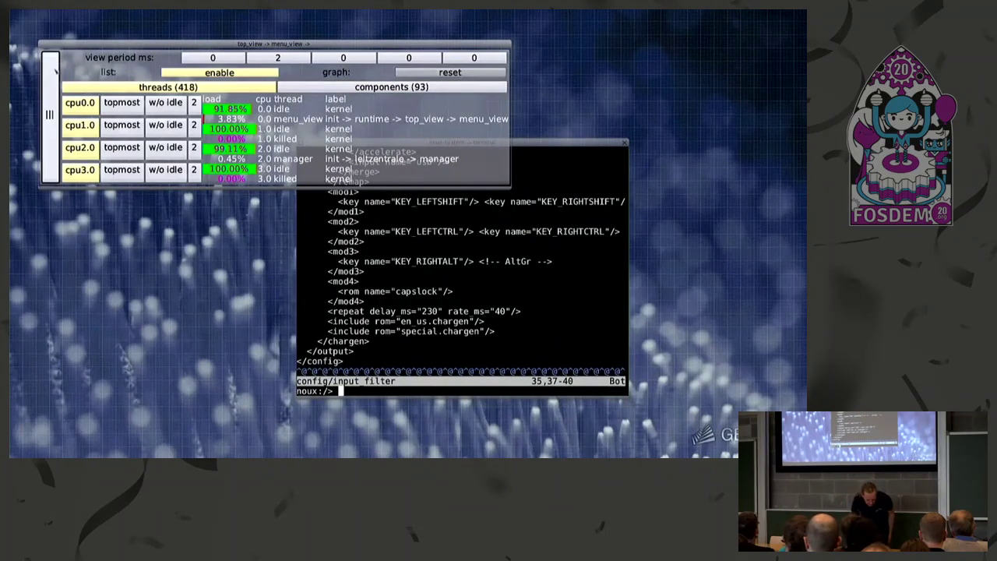
{"action": "left_click", "coordinate": [219, 72]}
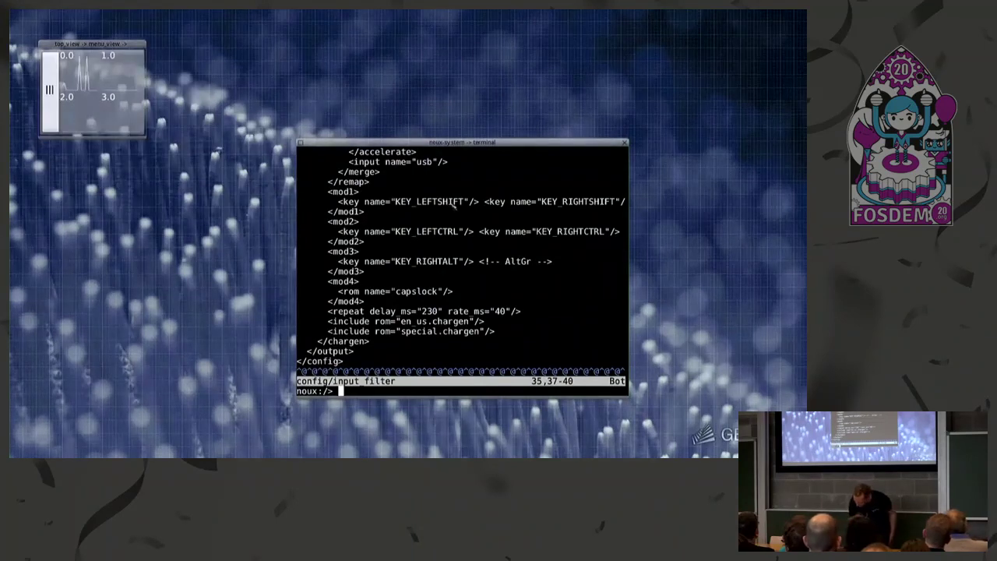
Step: Enable cproc in the depot selection offered when adding a component
{"action": "key", "text": "F12"}
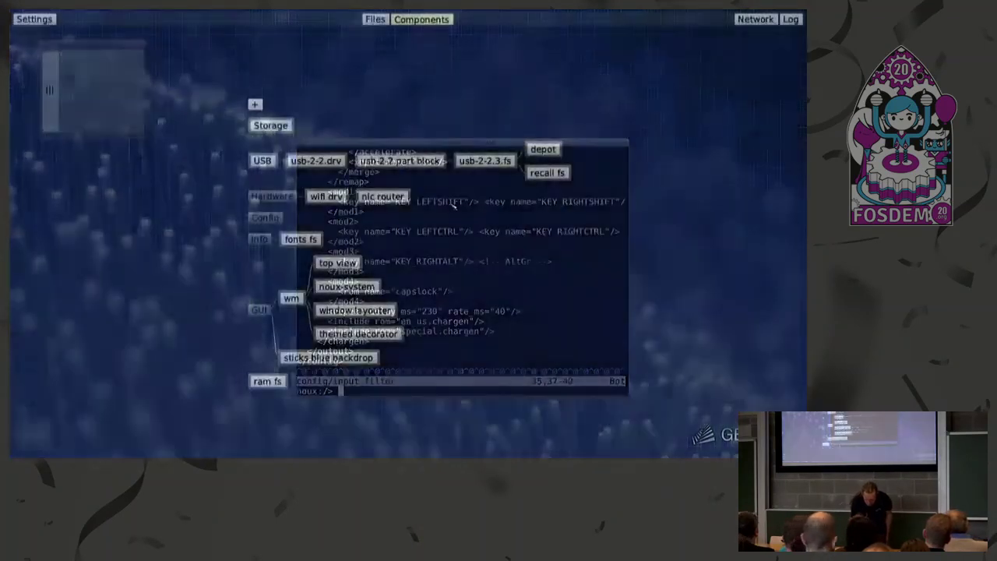
{"action": "left_click", "coordinate": [255, 103]}
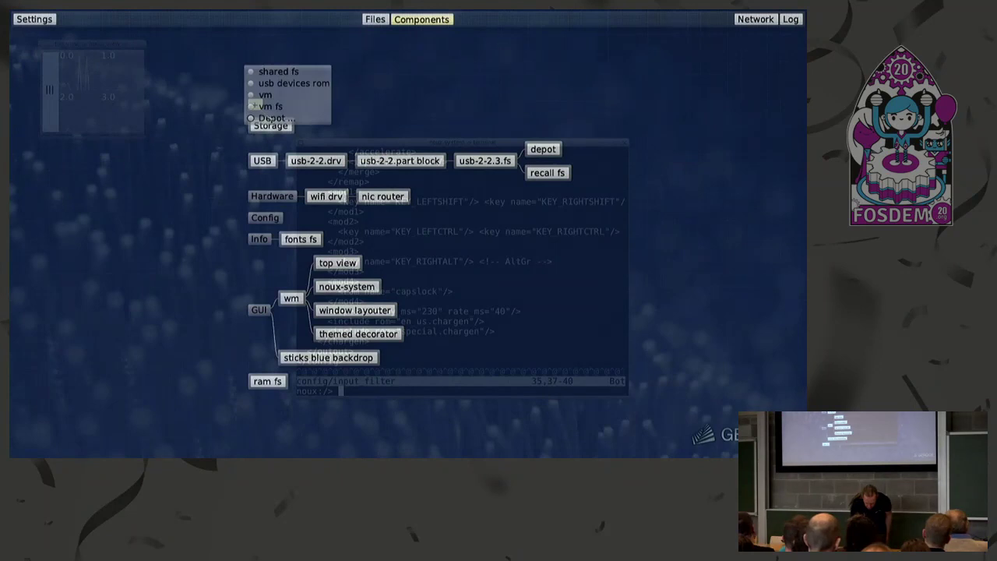
{"action": "left_click", "coordinate": [272, 118]}
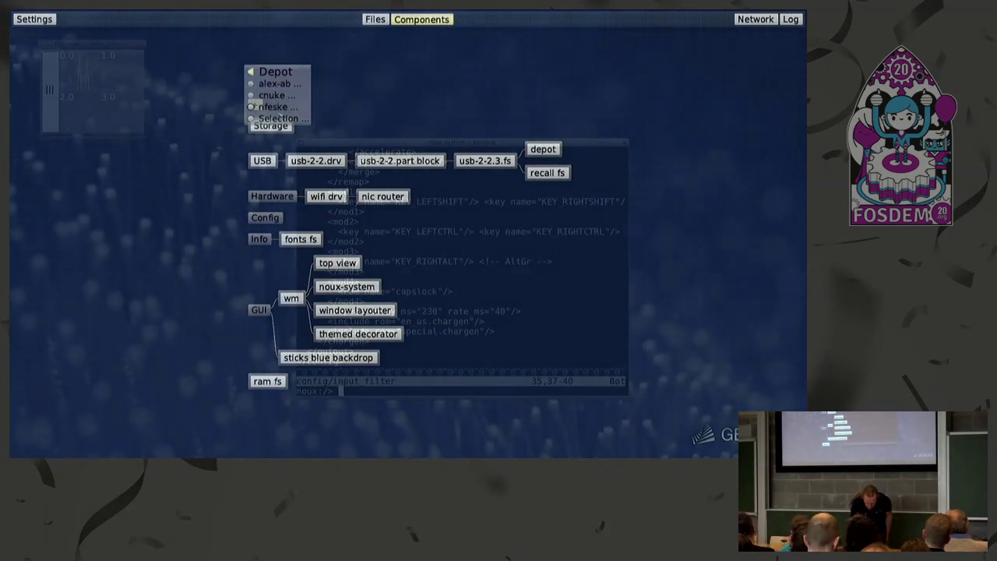
{"action": "left_click", "coordinate": [279, 118]}
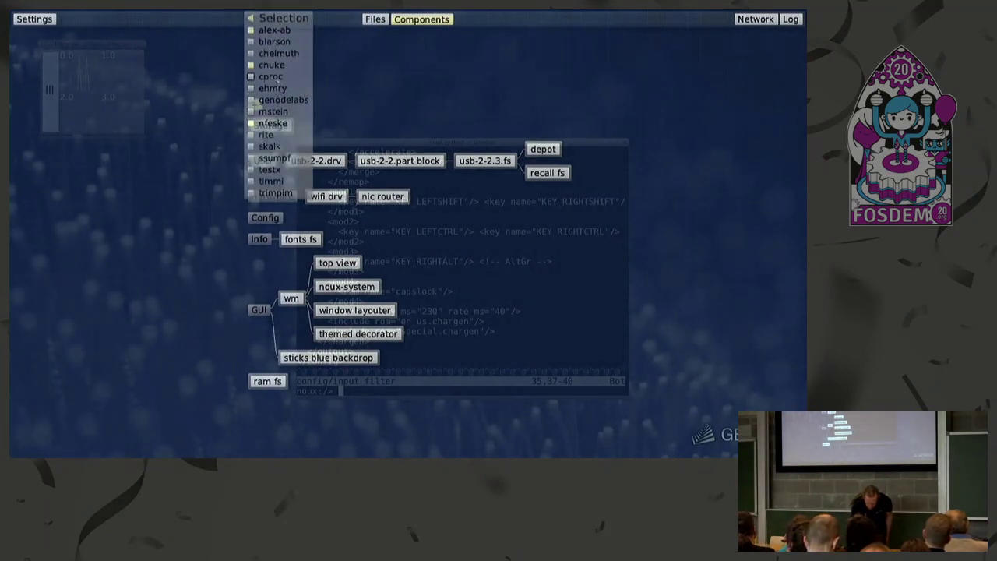
{"action": "left_click", "coordinate": [272, 77]}
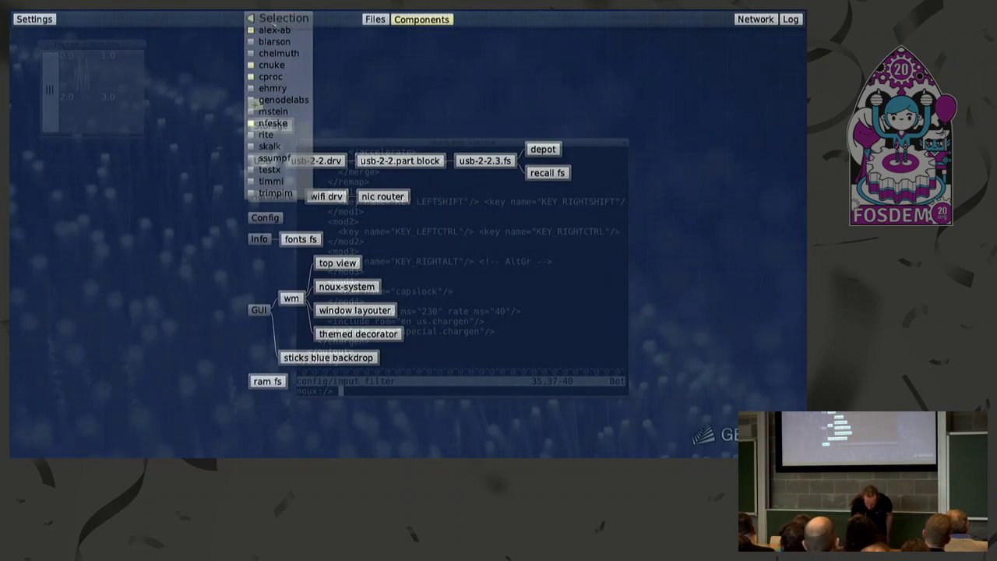
Step: Browse the GUI and Tools categories of the cproc depot and return to the depot list
{"action": "left_click", "coordinate": [273, 101]}
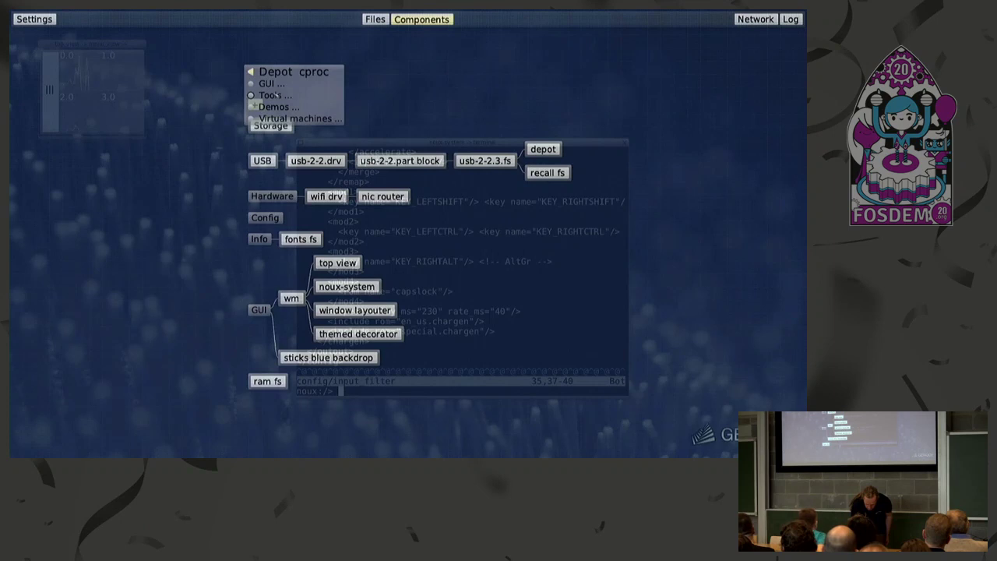
{"action": "left_click", "coordinate": [269, 84]}
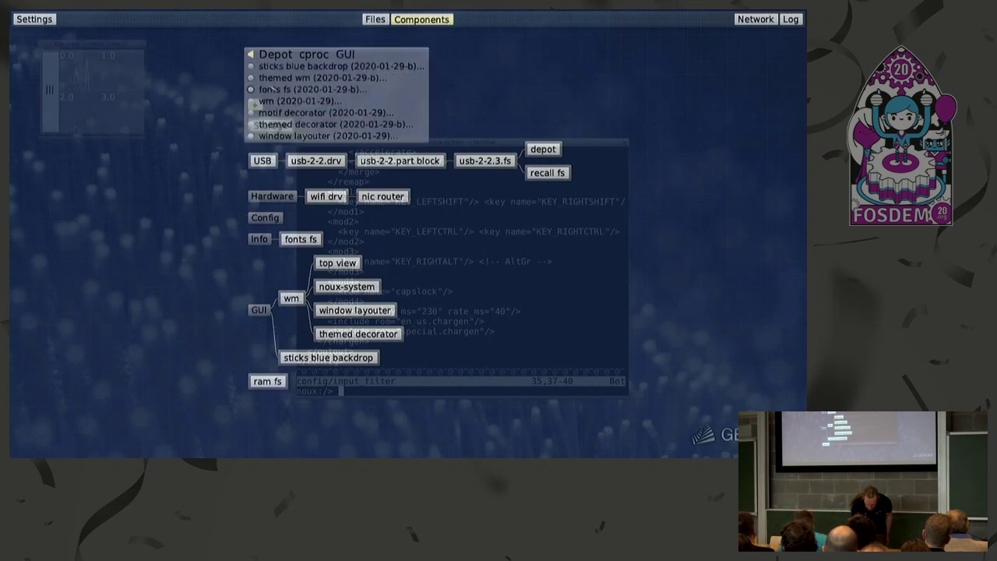
{"action": "left_click", "coordinate": [276, 56]}
{"action": "left_click", "coordinate": [274, 95]}
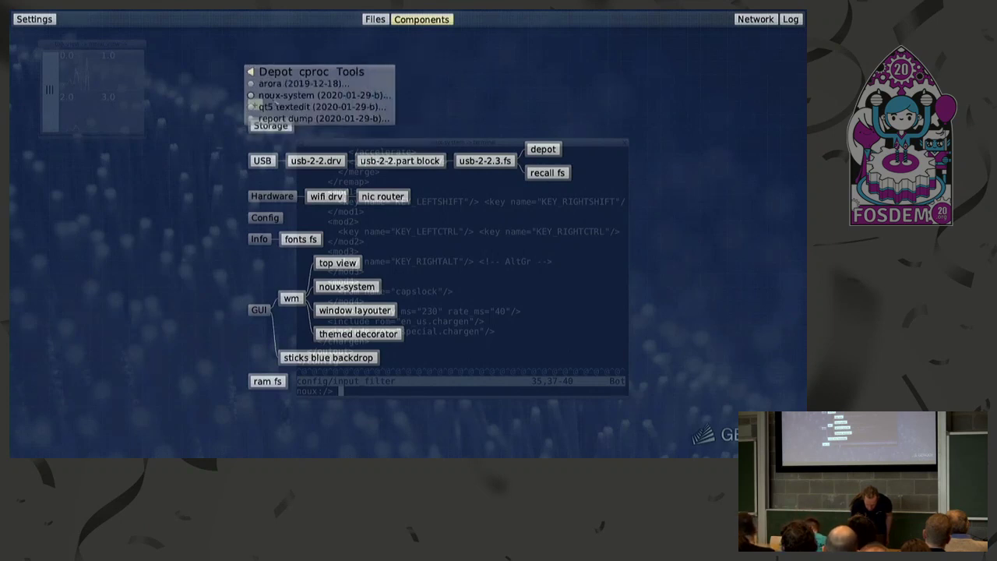
{"action": "left_click", "coordinate": [269, 71]}
{"action": "left_click", "coordinate": [269, 71]}
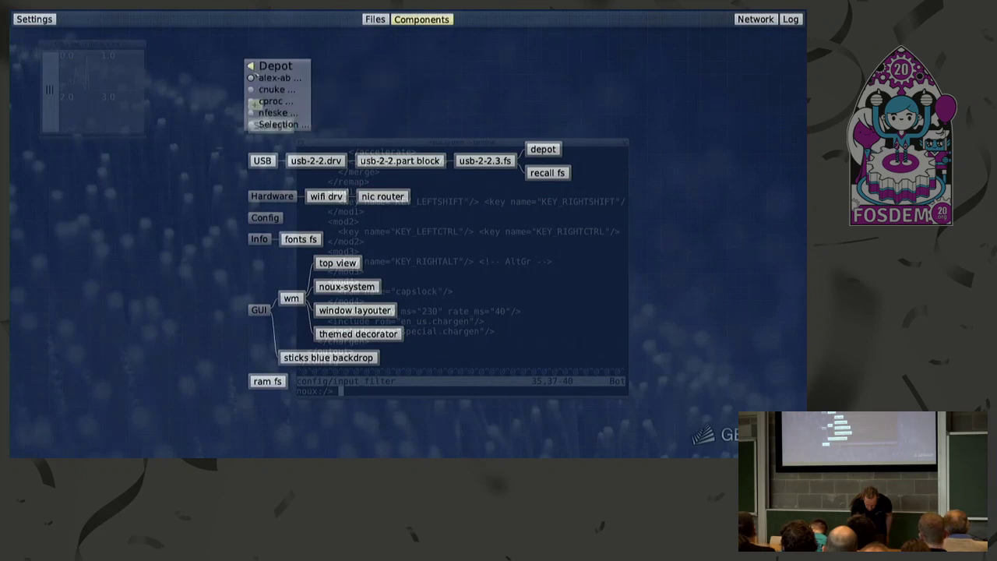
Step: Select qt5 textedit (2020-01-29-b) from the depot's Tools category for adding and route its File system session to fonts fs
{"action": "left_click", "coordinate": [257, 112]}
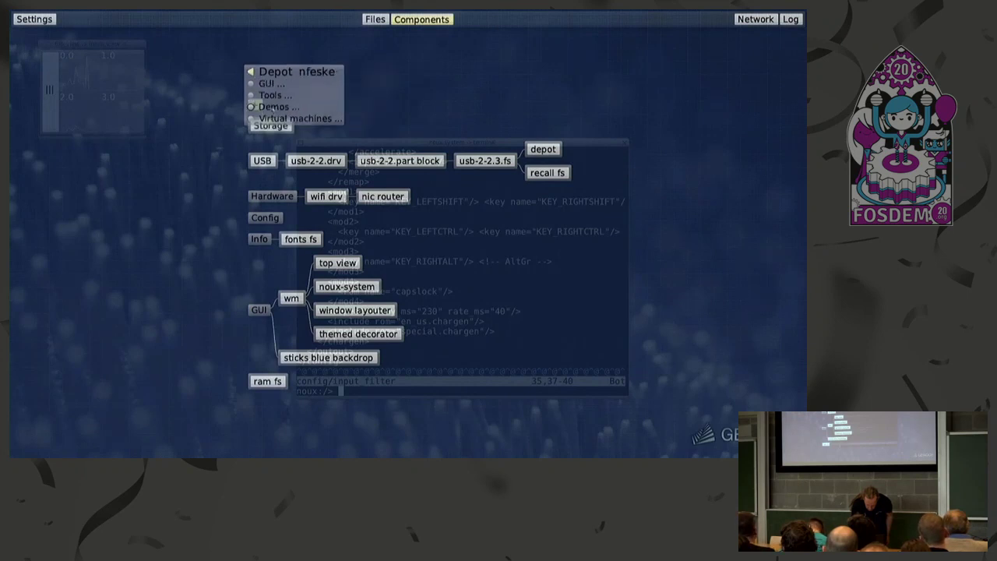
{"action": "left_click", "coordinate": [269, 94]}
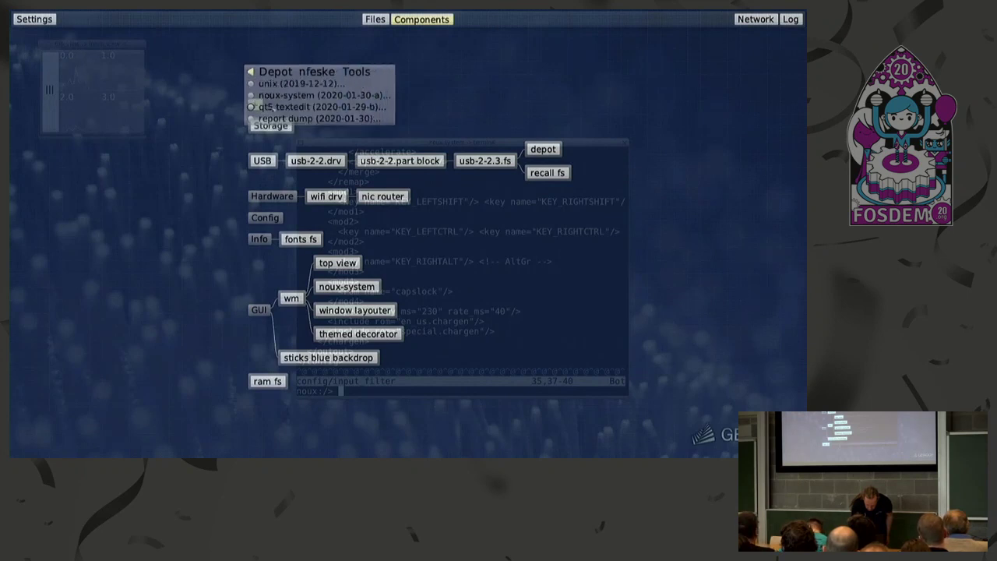
{"action": "left_click", "coordinate": [253, 107]}
{"action": "left_click", "coordinate": [282, 92]}
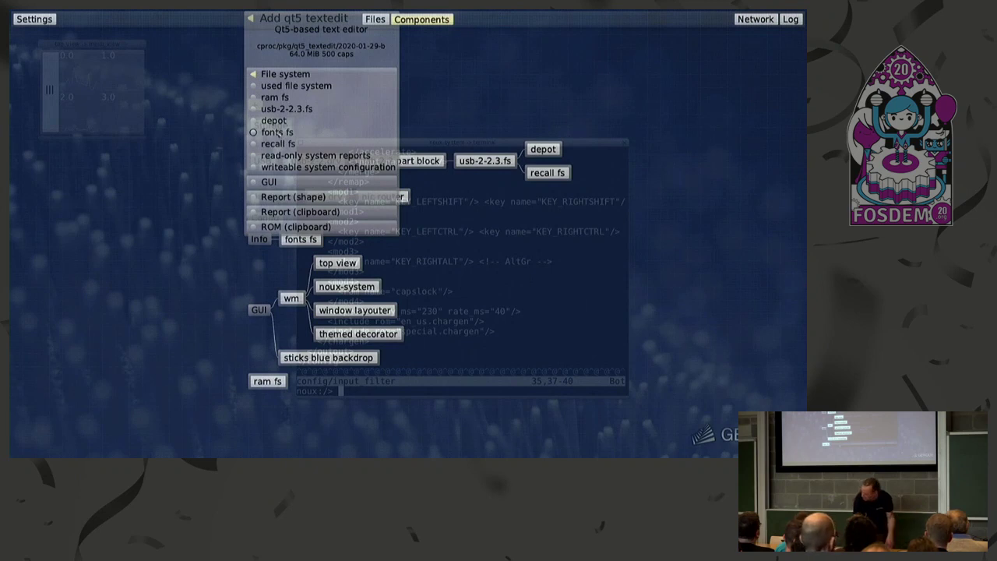
{"action": "left_click", "coordinate": [277, 133]}
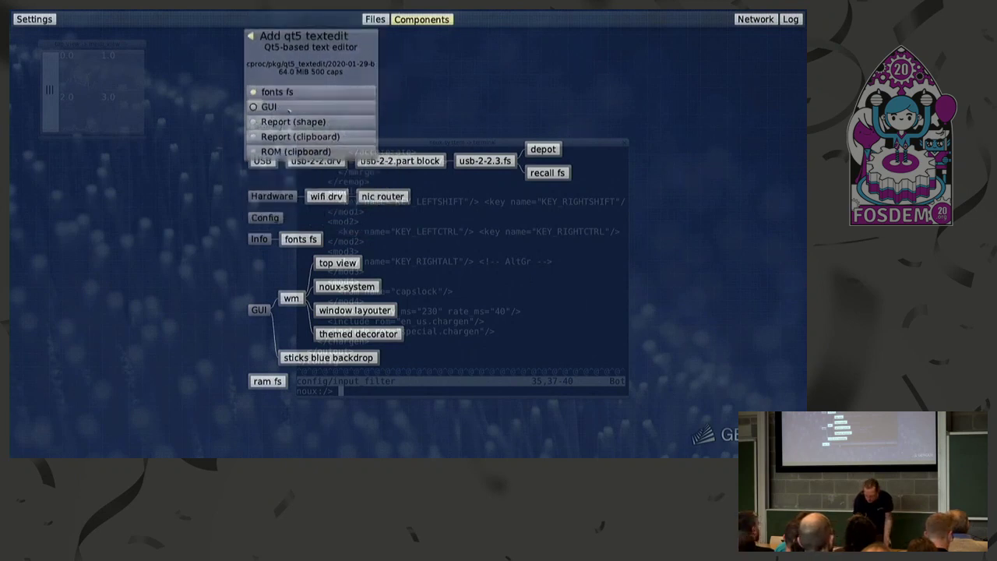
Step: Route qt5 textedit's GUI, shape report, clipboard report and clipboard ROM sessions to wm and add the component
{"action": "left_click", "coordinate": [289, 110]}
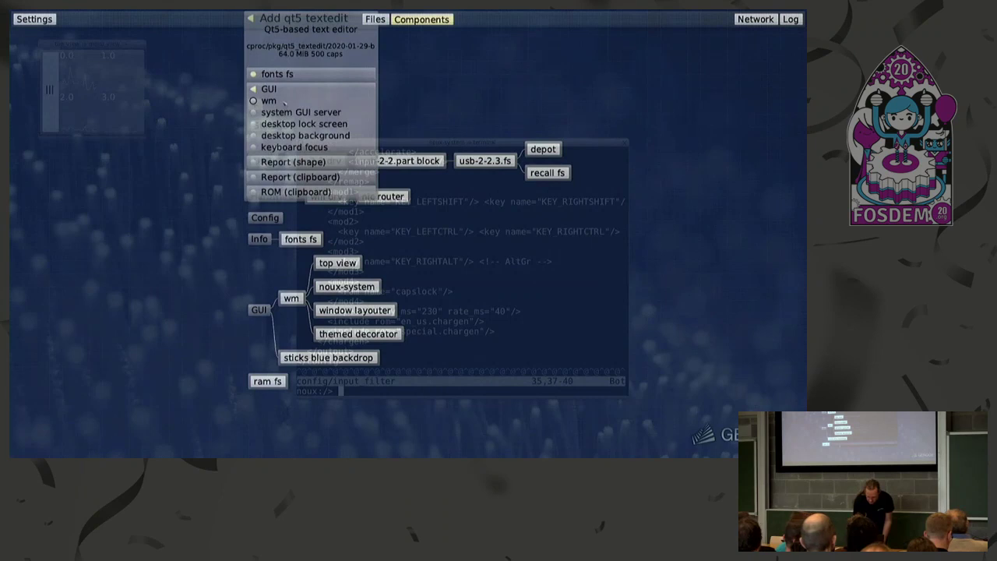
{"action": "left_click", "coordinate": [284, 101]}
{"action": "left_click", "coordinate": [287, 104]}
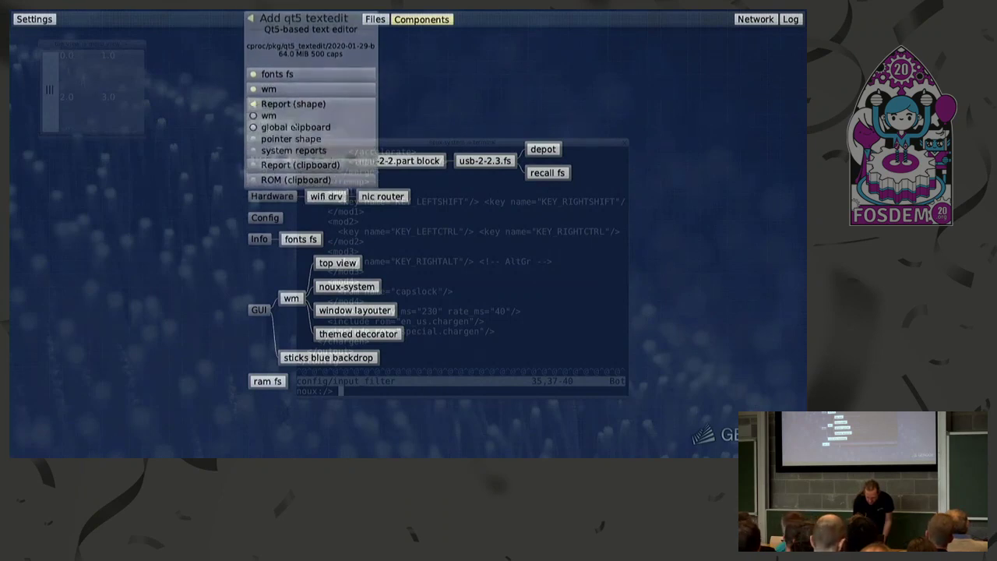
{"action": "left_click", "coordinate": [288, 116]}
{"action": "left_click", "coordinate": [294, 134]}
{"action": "left_click", "coordinate": [294, 131]}
{"action": "left_click", "coordinate": [296, 134]}
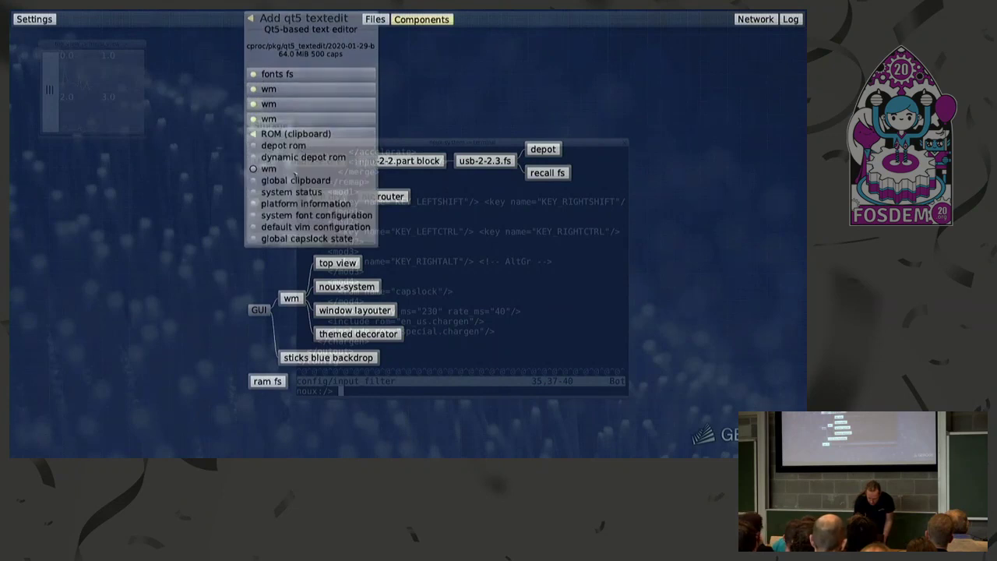
{"action": "left_click", "coordinate": [295, 169]}
{"action": "left_click", "coordinate": [307, 159]}
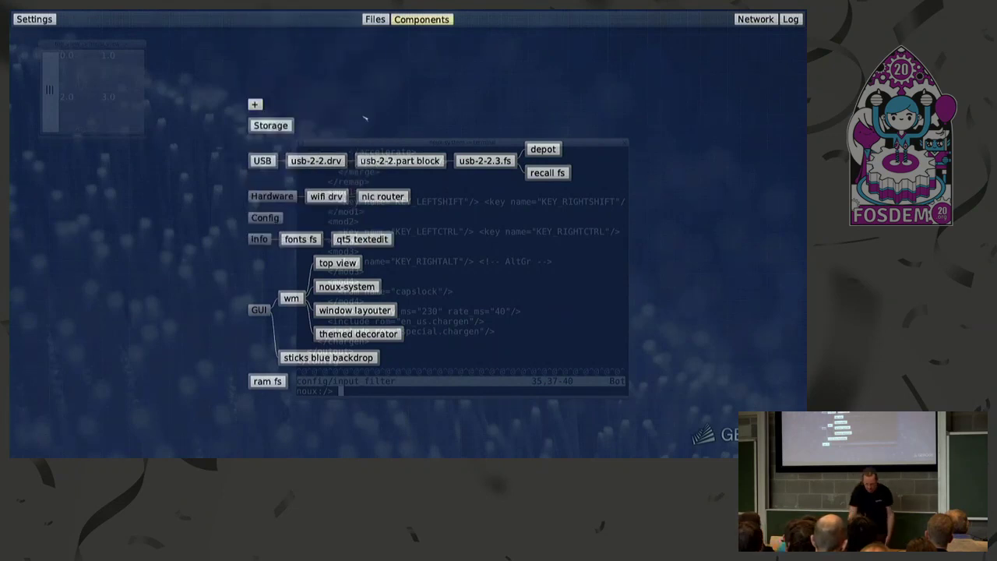
Step: Return to the desktop and move the terminal window up and right, then the text editor window up and left to separate them
{"action": "key", "text": "F12"}
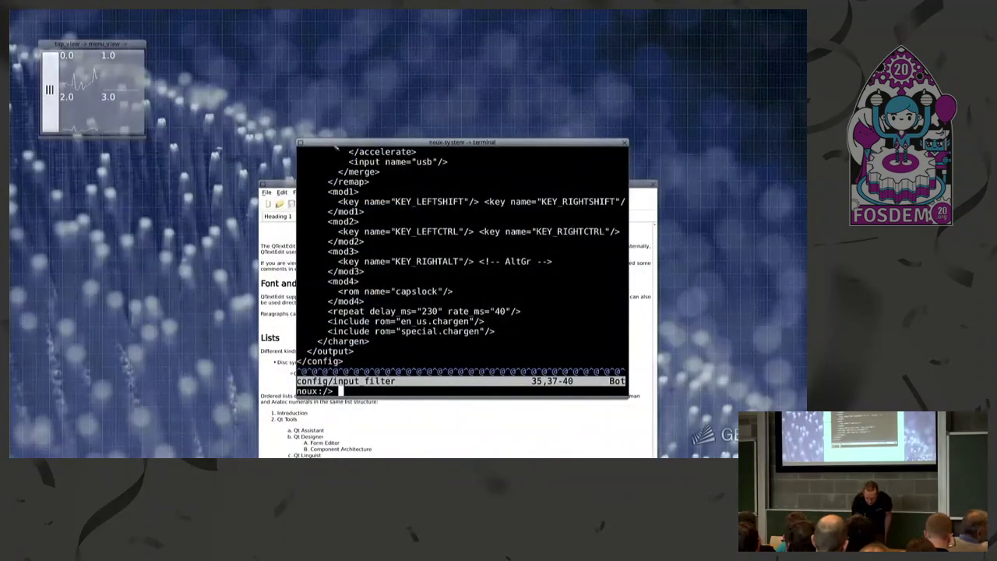
{"action": "left_click_drag", "start_coordinate": [336, 148], "coordinate": [466, 74]}
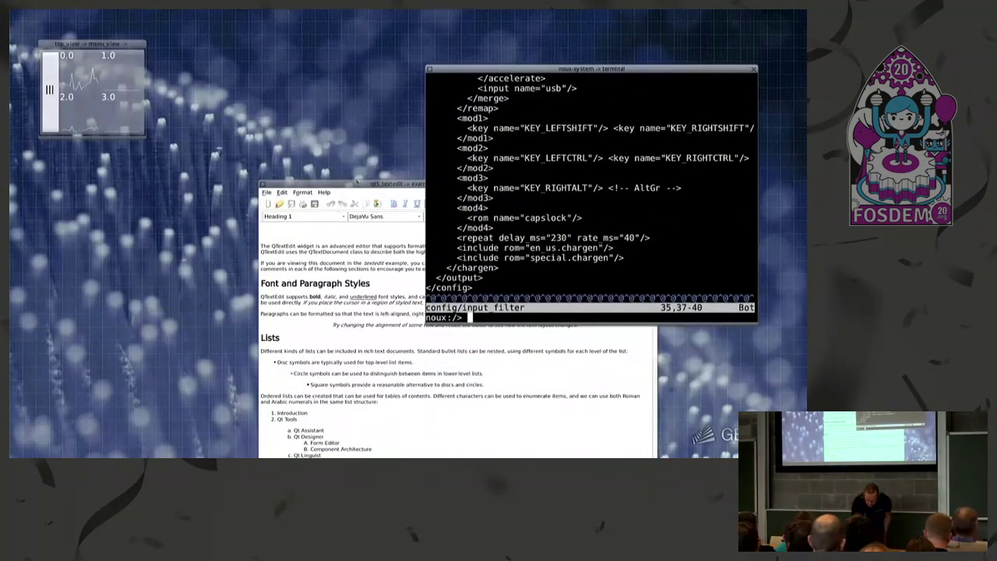
{"action": "left_click_drag", "start_coordinate": [356, 183], "coordinate": [284, 127]}
{"action": "left_click_drag", "start_coordinate": [254, 122], "coordinate": [255, 134]}
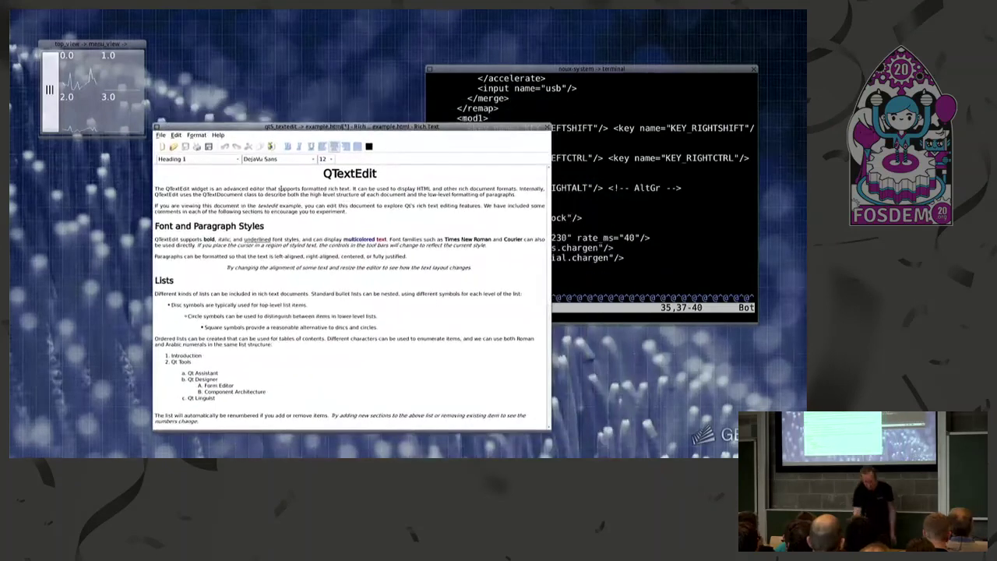
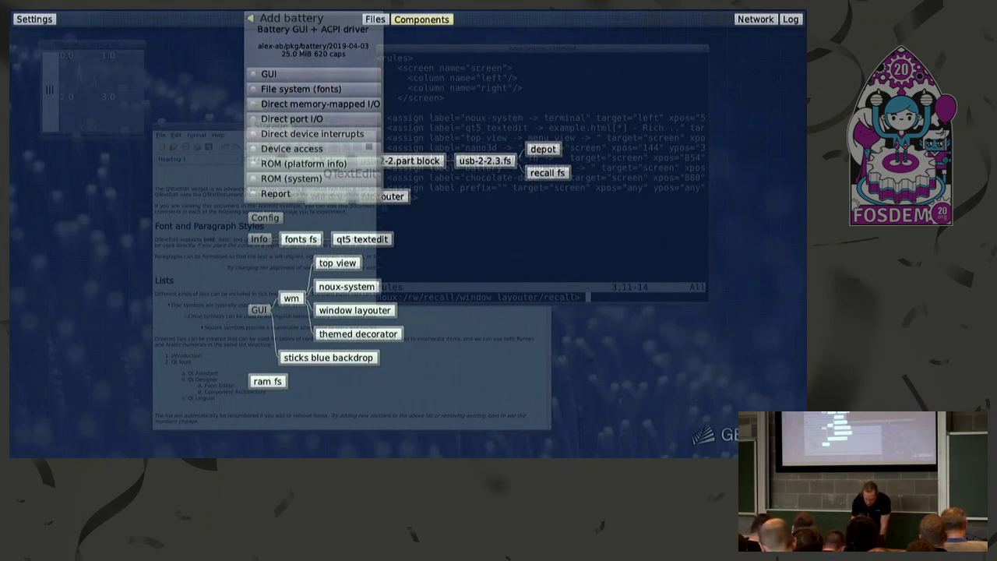
Step: Route the battery component's GUI session to wm and its fonts File system session to fonts fs
{"action": "left_click", "coordinate": [288, 75]}
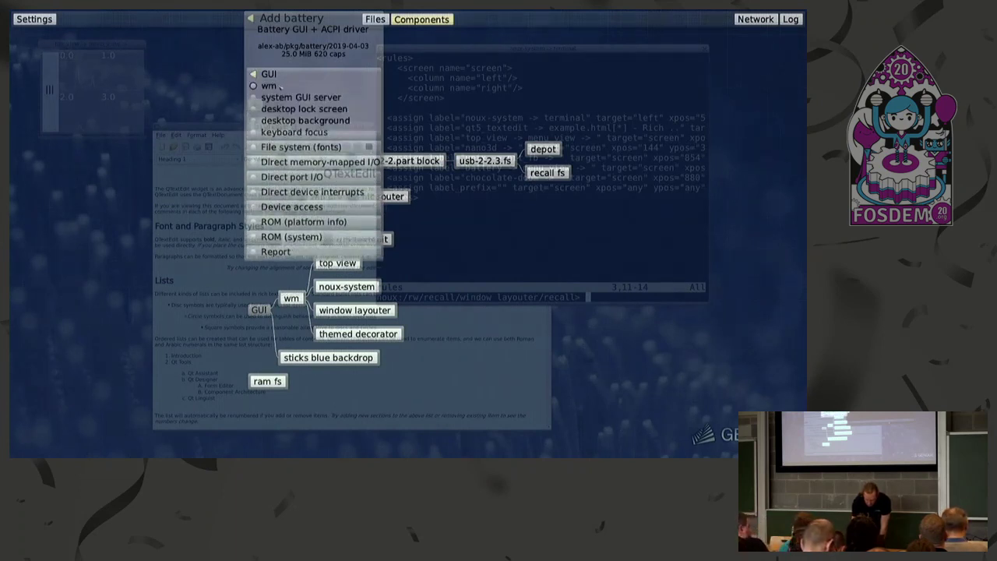
{"action": "left_click", "coordinate": [274, 86]}
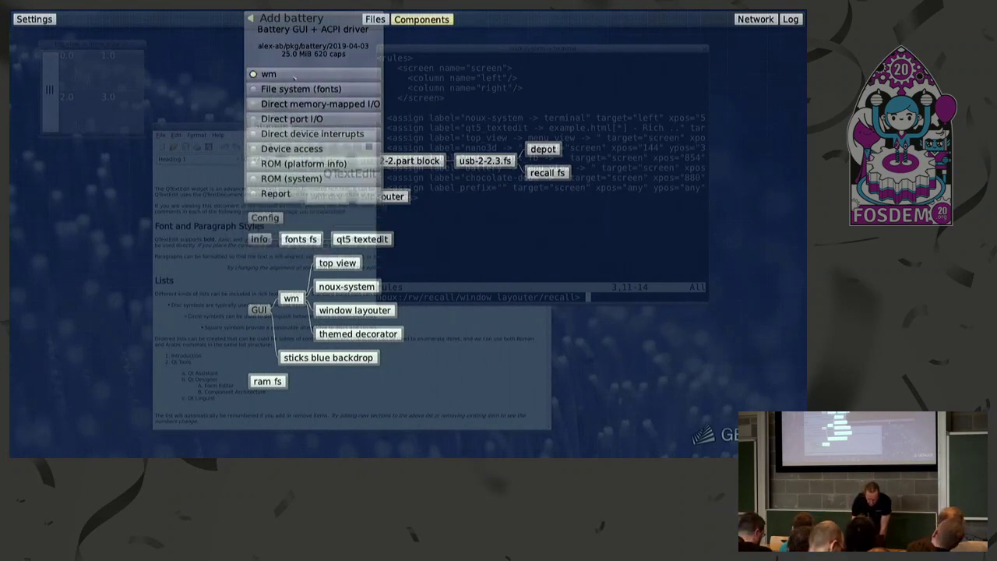
{"action": "left_click", "coordinate": [253, 89]}
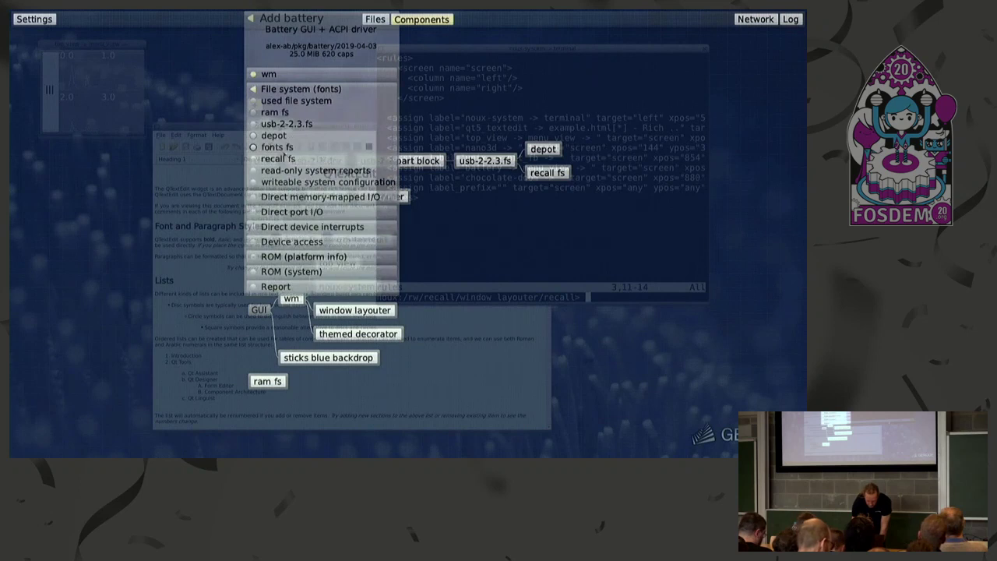
{"action": "left_click", "coordinate": [283, 90]}
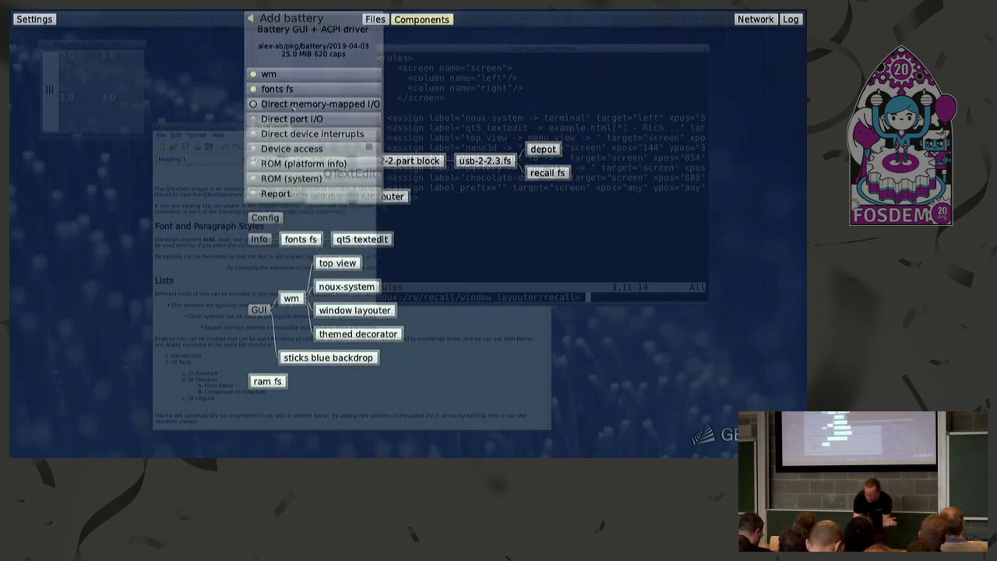
Step: Grant battery raw hardware access for memory-mapped I/O, port I/O and device interrupts, and route its Device access to ACPI
{"action": "left_click", "coordinate": [290, 105]}
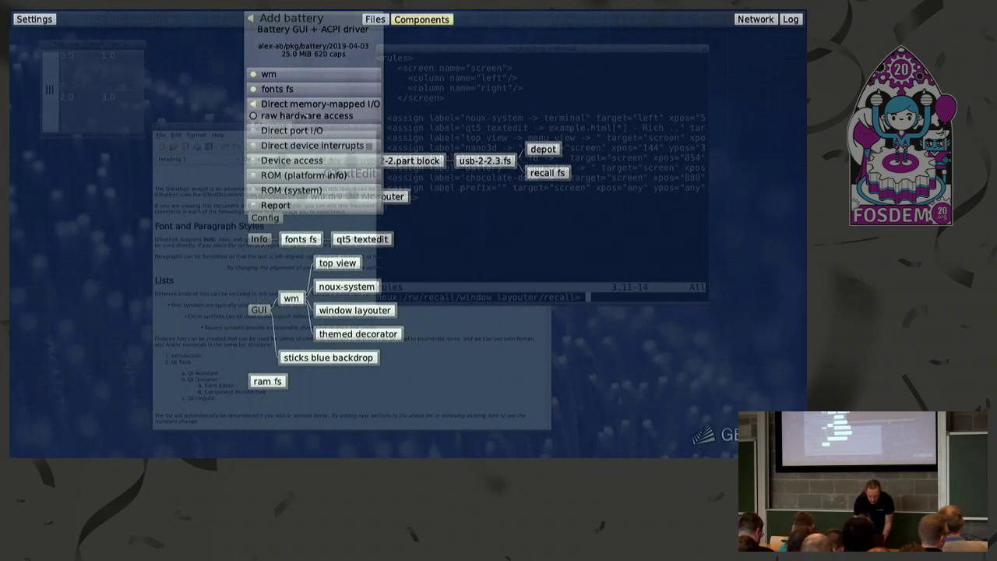
{"action": "left_click", "coordinate": [302, 115]}
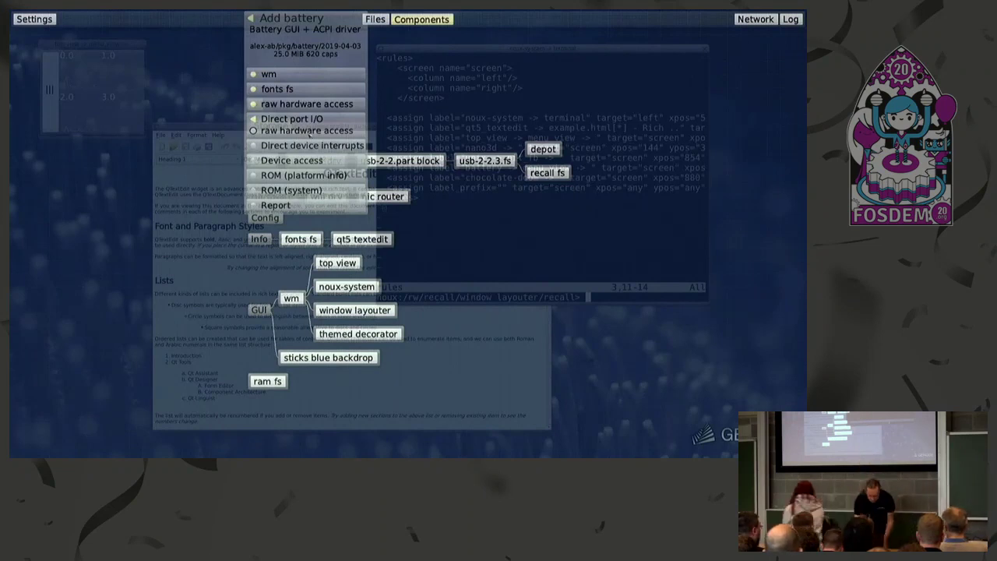
{"action": "left_click", "coordinate": [308, 131]}
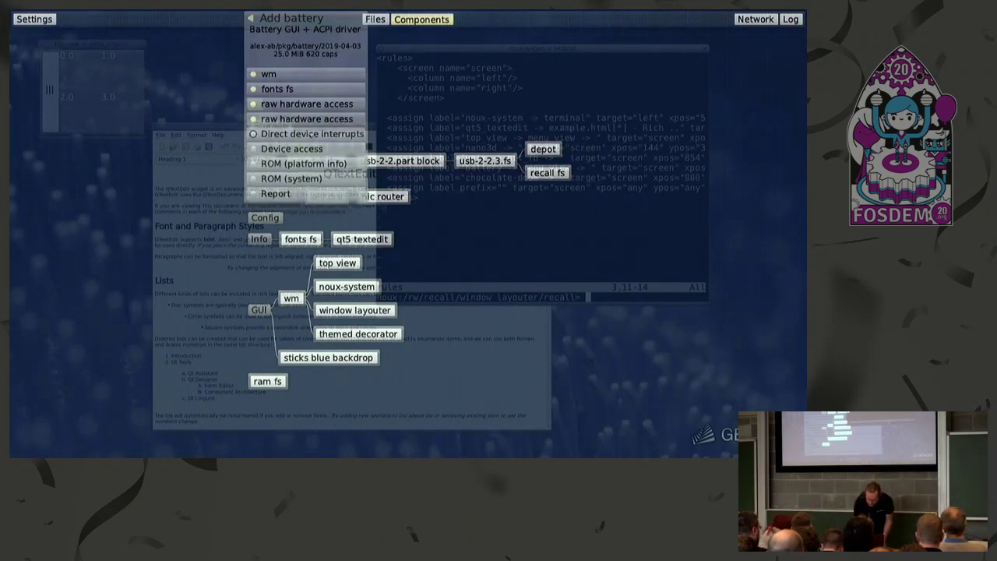
{"action": "left_click", "coordinate": [290, 146]}
{"action": "left_click", "coordinate": [290, 148]}
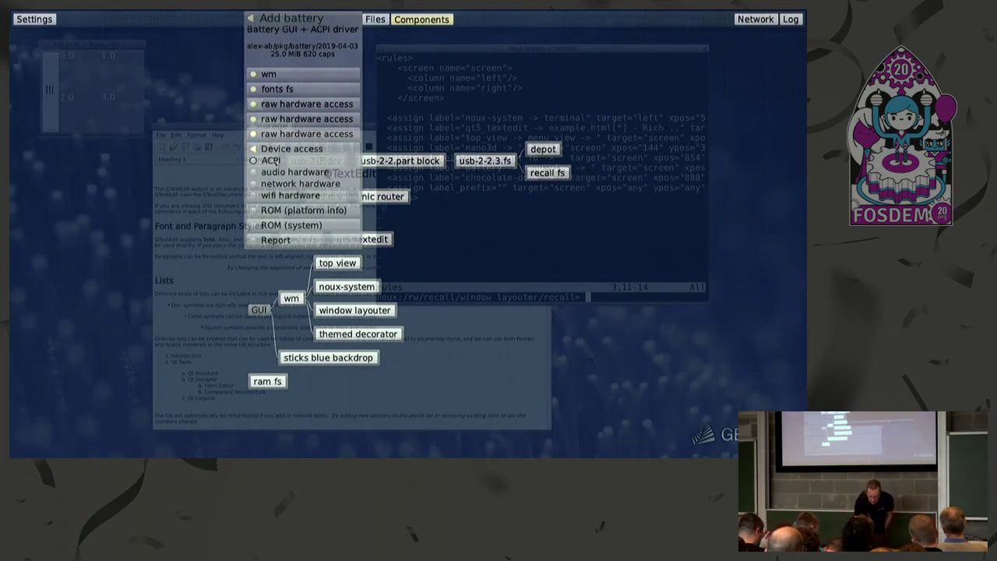
{"action": "left_click", "coordinate": [273, 161]}
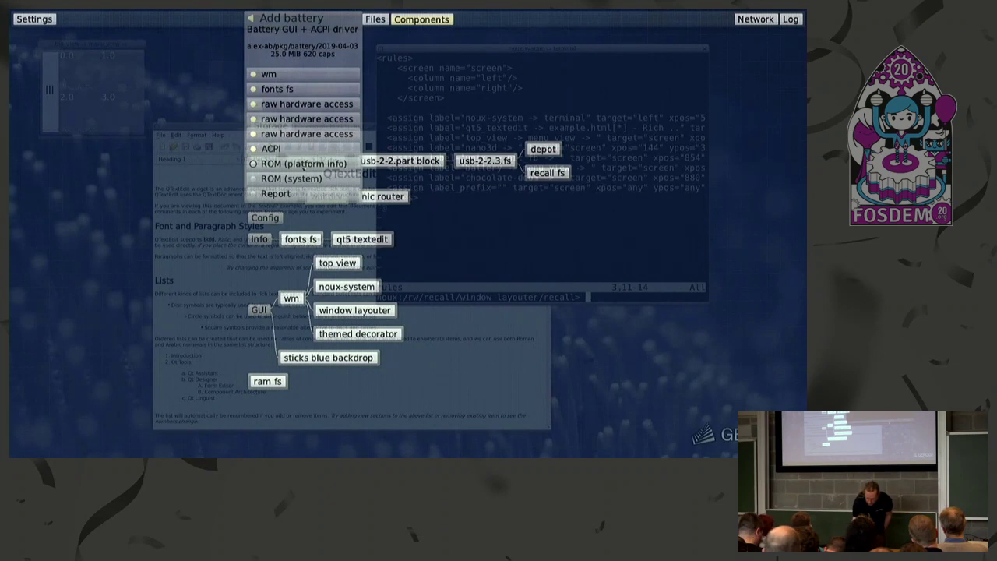
Step: Route battery's platform info ROM to platform information, system ROM to system status and Report to system reports, and add the component
{"action": "left_click", "coordinate": [303, 164]}
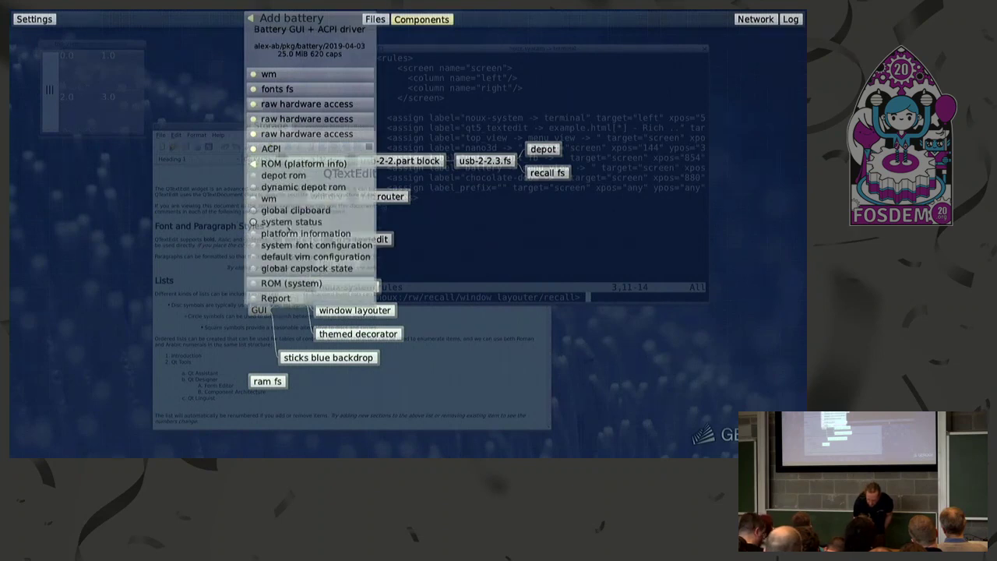
{"action": "left_click", "coordinate": [305, 234]}
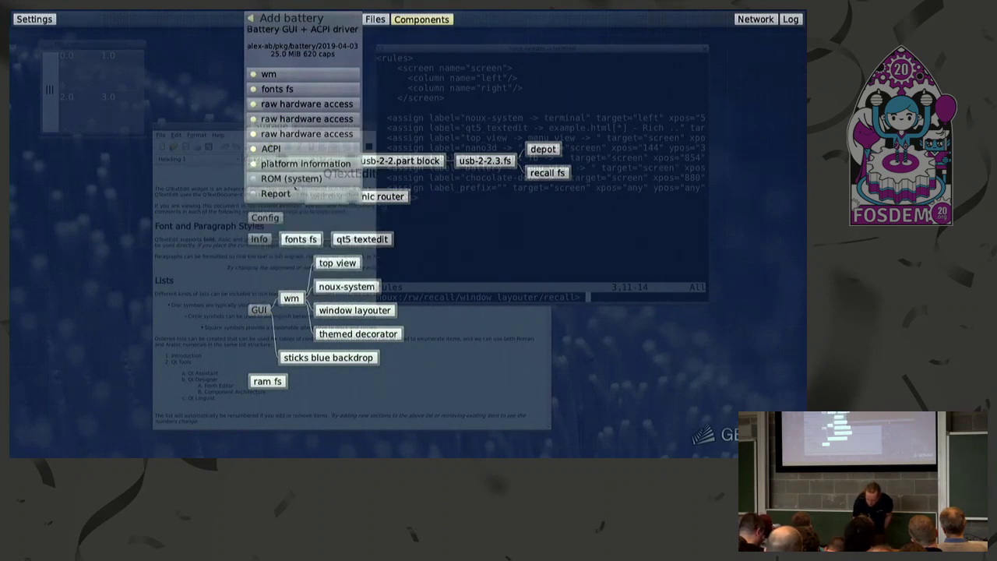
{"action": "left_click", "coordinate": [301, 180]}
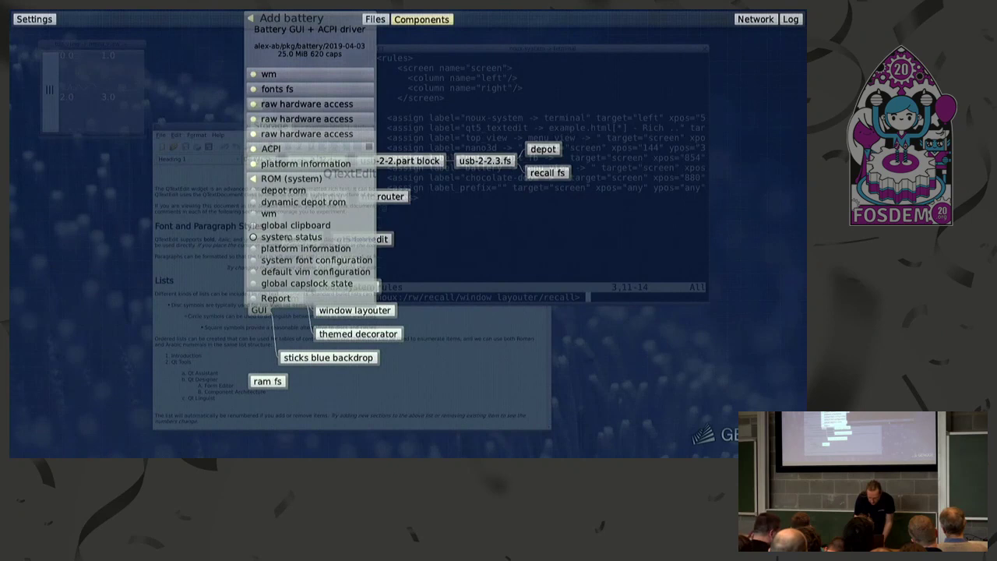
{"action": "left_click", "coordinate": [289, 236]}
{"action": "left_click", "coordinate": [284, 194]}
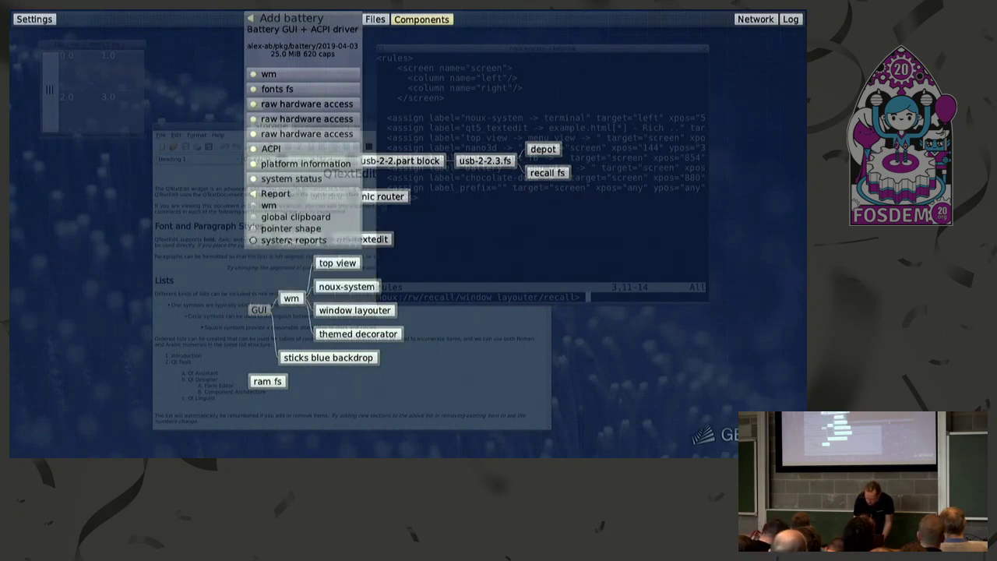
{"action": "left_click", "coordinate": [290, 240]}
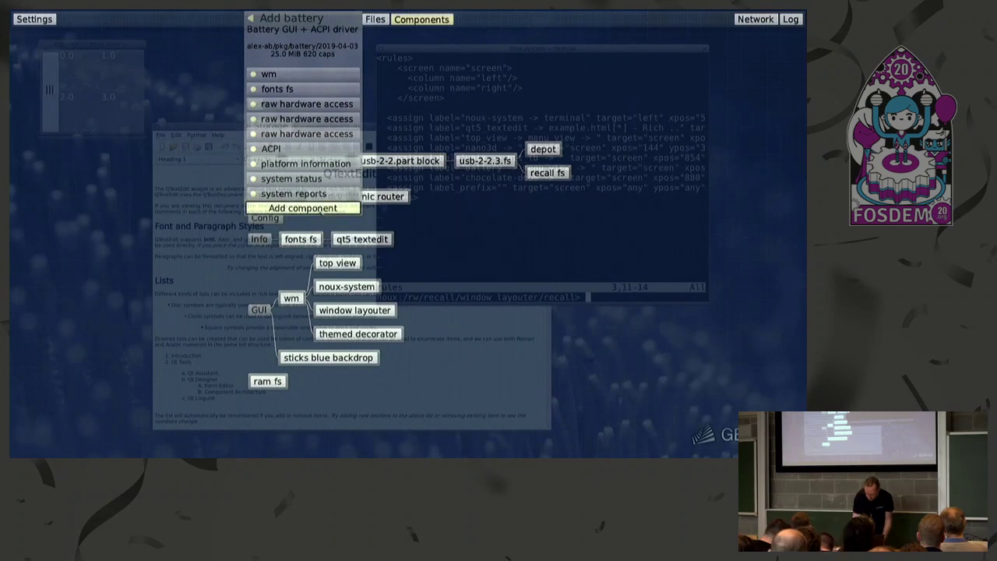
{"action": "left_click", "coordinate": [321, 208]}
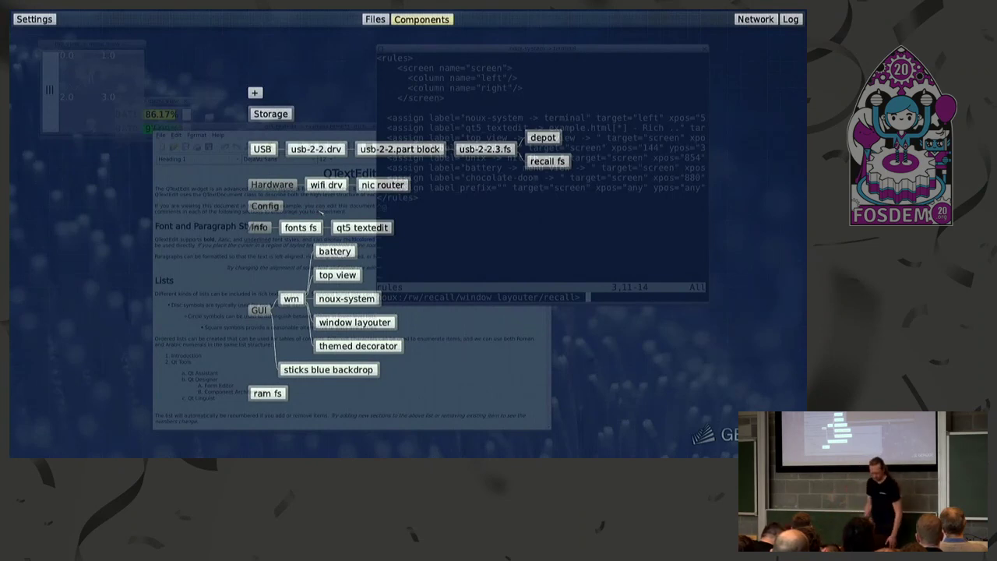
Step: Return to the desktop, expand the BAT1 details in the battery window and collapse them again
{"action": "key", "text": "F12"}
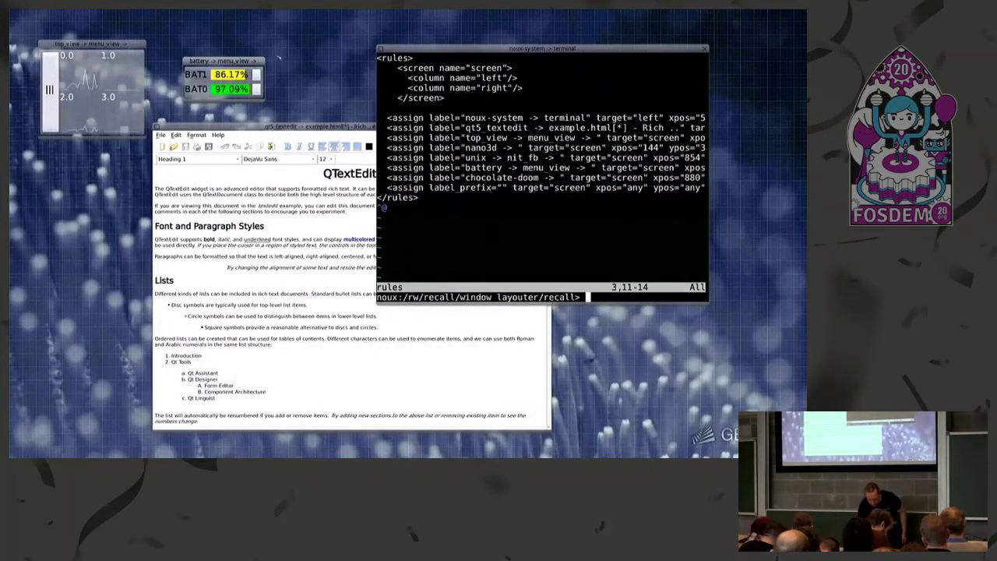
{"action": "left_click", "coordinate": [263, 76]}
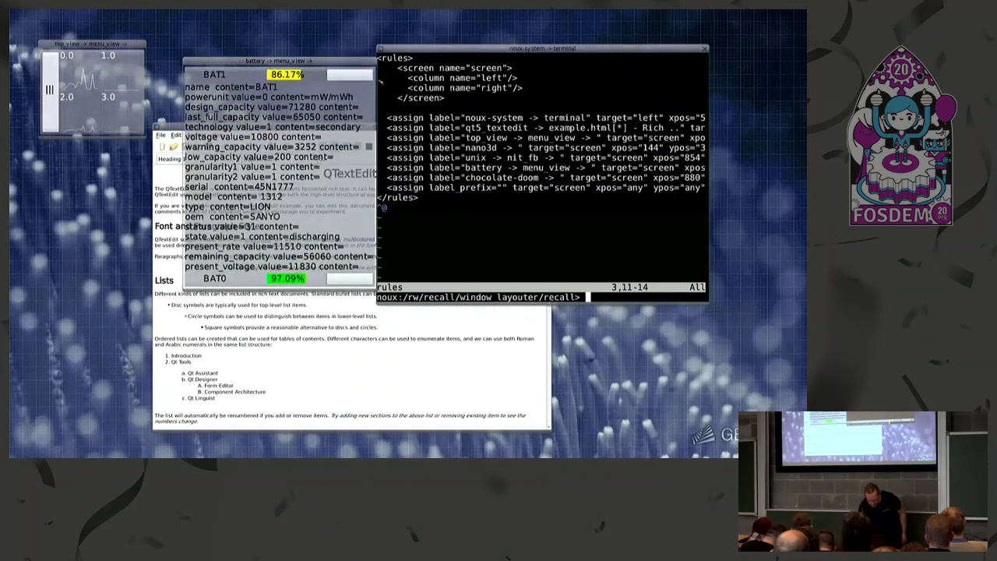
{"action": "left_click", "coordinate": [309, 74]}
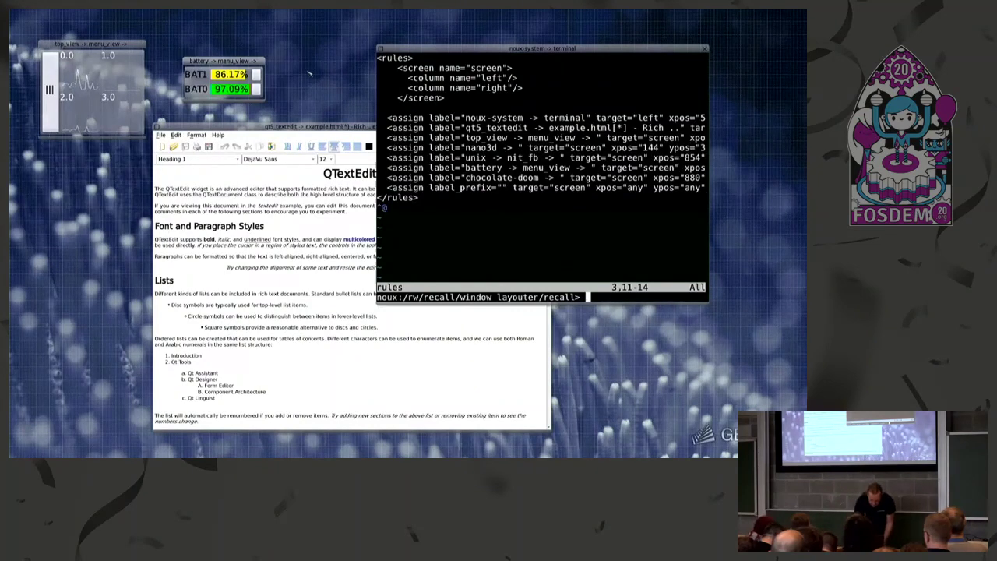
Step: Select bsd audio drv (2019-11-25) from the cnuke depot's Experimental category for adding
{"action": "key", "text": "F12"}
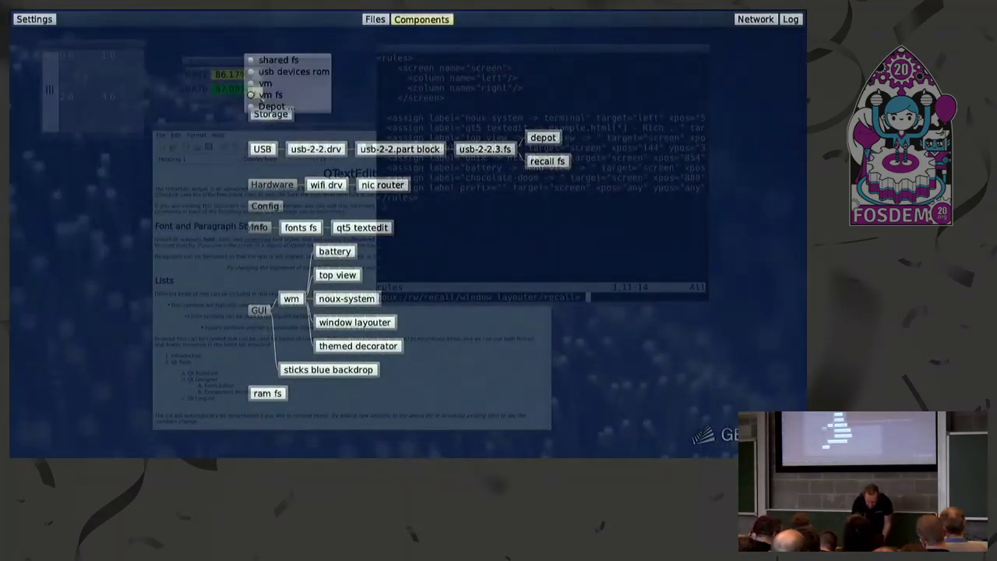
{"action": "left_click", "coordinate": [271, 105]}
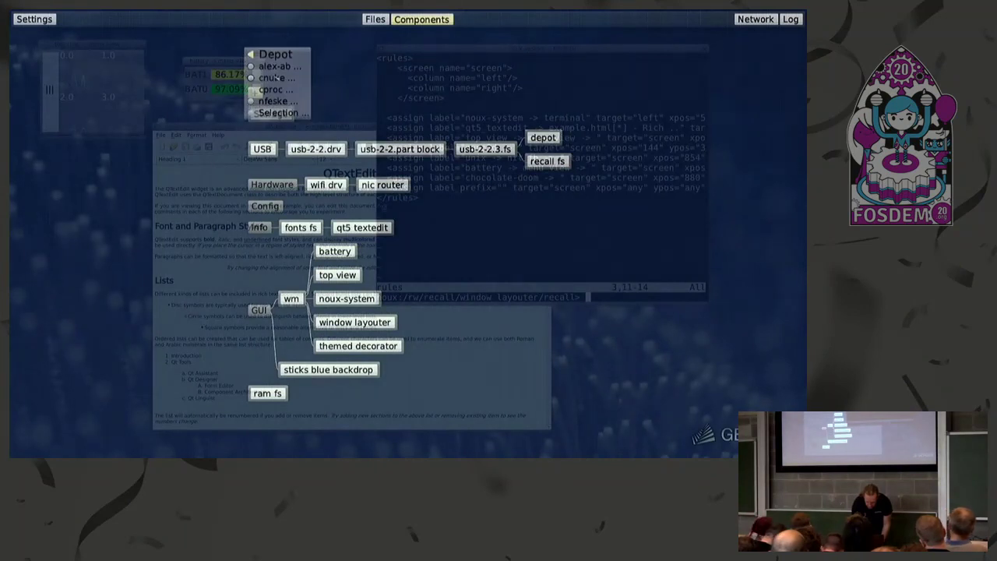
{"action": "left_click", "coordinate": [277, 78]}
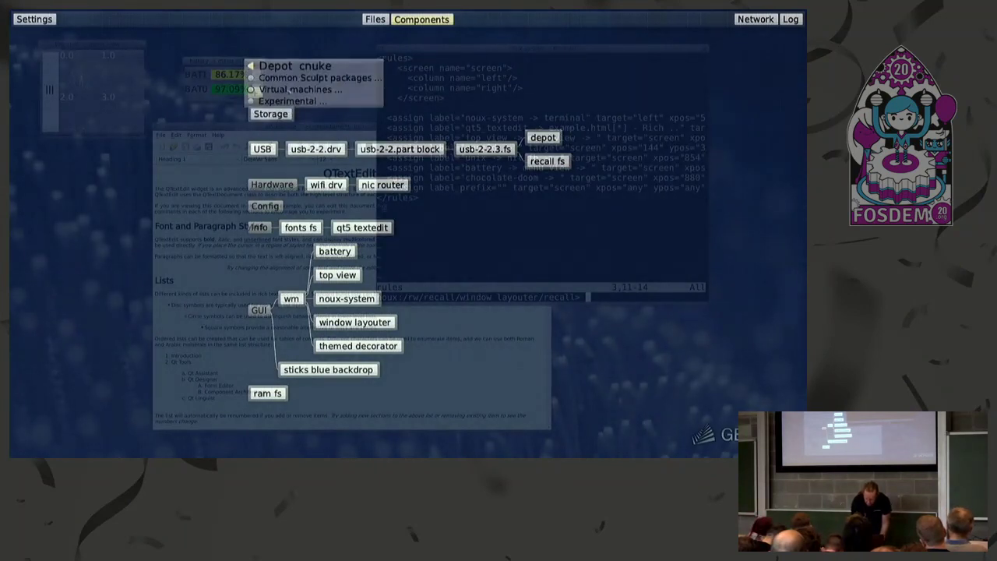
{"action": "left_click", "coordinate": [289, 102]}
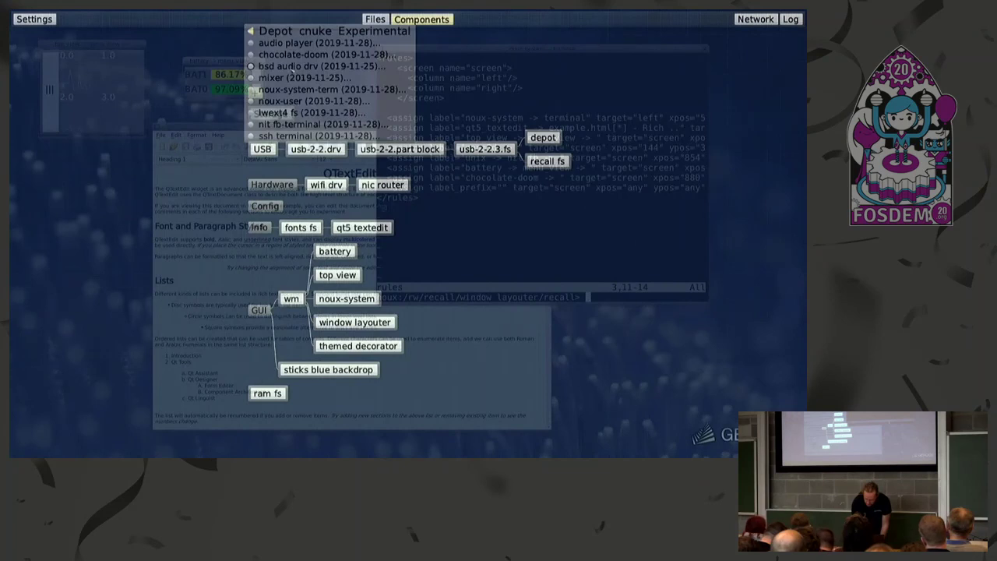
{"action": "left_click", "coordinate": [289, 67]}
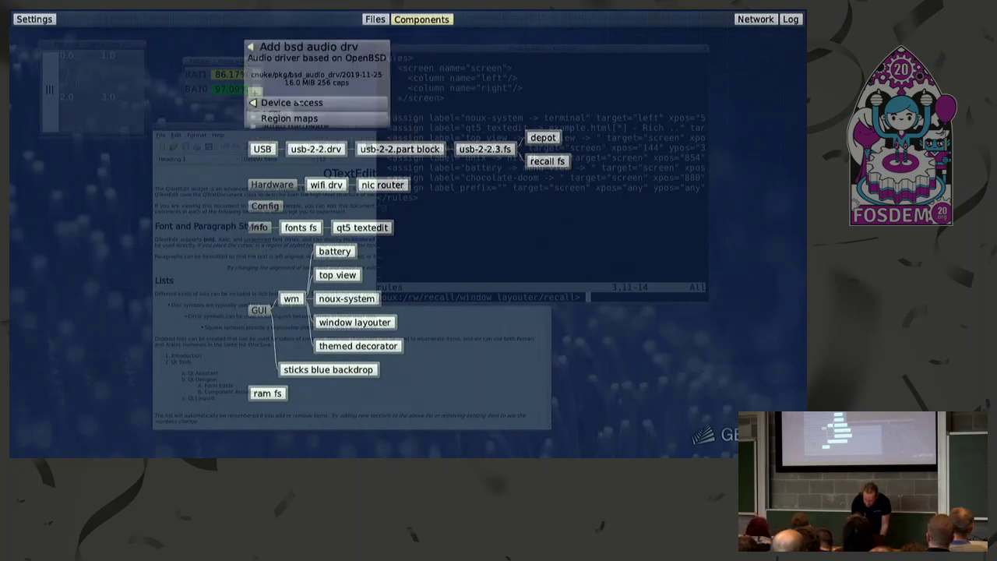
Step: Route bsd audio drv's Device access to audio hardware and Region maps to custom virtual memory objects, and add the component
{"action": "left_click", "coordinate": [290, 99]}
{"action": "left_click", "coordinate": [294, 106]}
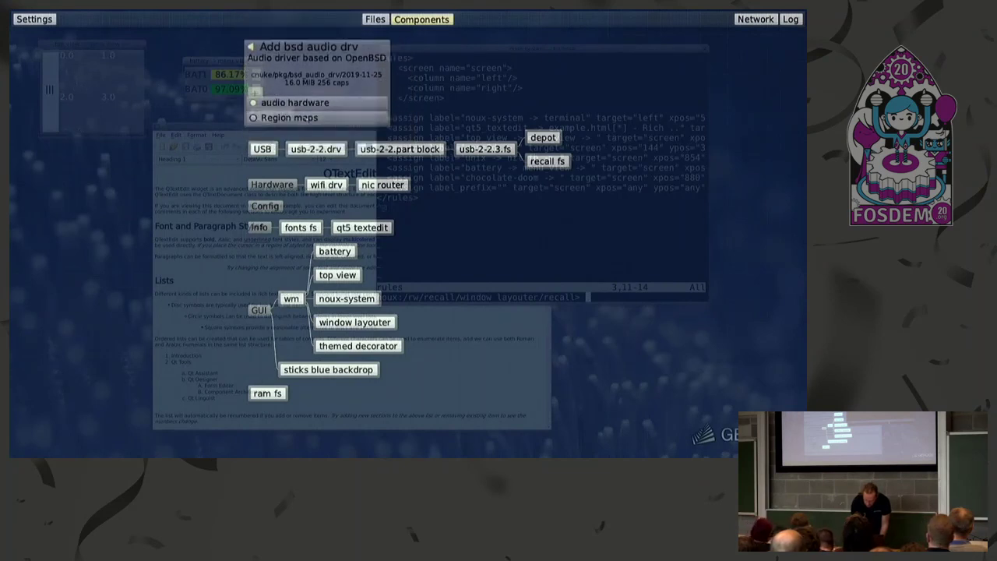
{"action": "left_click", "coordinate": [303, 119]}
{"action": "left_click", "coordinate": [305, 119]}
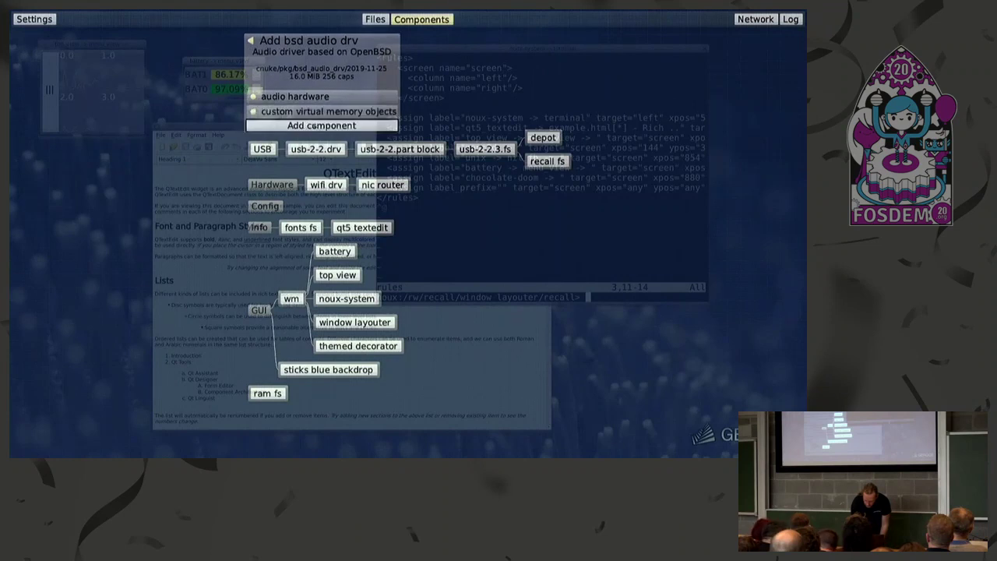
{"action": "left_click", "coordinate": [320, 127]}
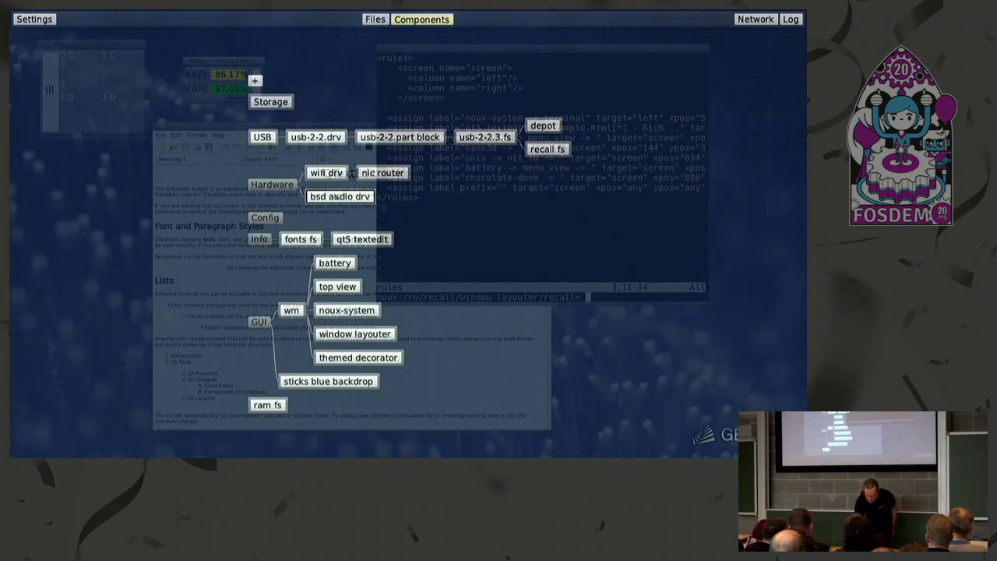
Step: Select chocolate-doom (2019-11-28) from the cnuke depot's Experimental category for adding
{"action": "left_click", "coordinate": [254, 80]}
{"action": "left_click", "coordinate": [265, 94]}
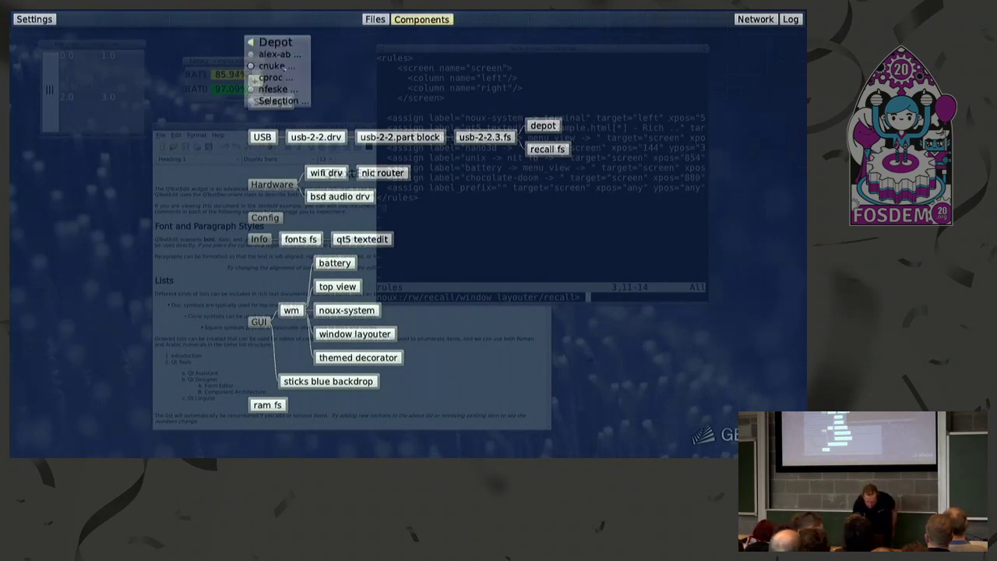
{"action": "left_click", "coordinate": [273, 81]}
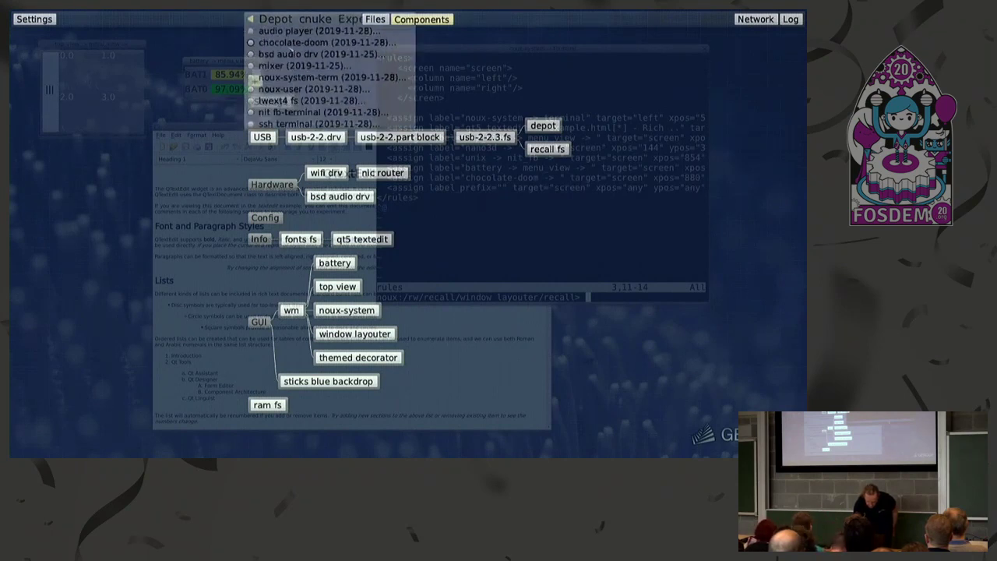
{"action": "left_click", "coordinate": [292, 44]}
Step: Route chocolate-doom's audio to bsd audio drv, its GUI to wm and Network to nic router, assign Real-time clock, and add the component
{"action": "left_click", "coordinate": [299, 74]}
{"action": "left_click", "coordinate": [300, 88]}
{"action": "left_click", "coordinate": [299, 90]}
{"action": "left_click", "coordinate": [297, 98]}
{"action": "left_click", "coordinate": [290, 104]}
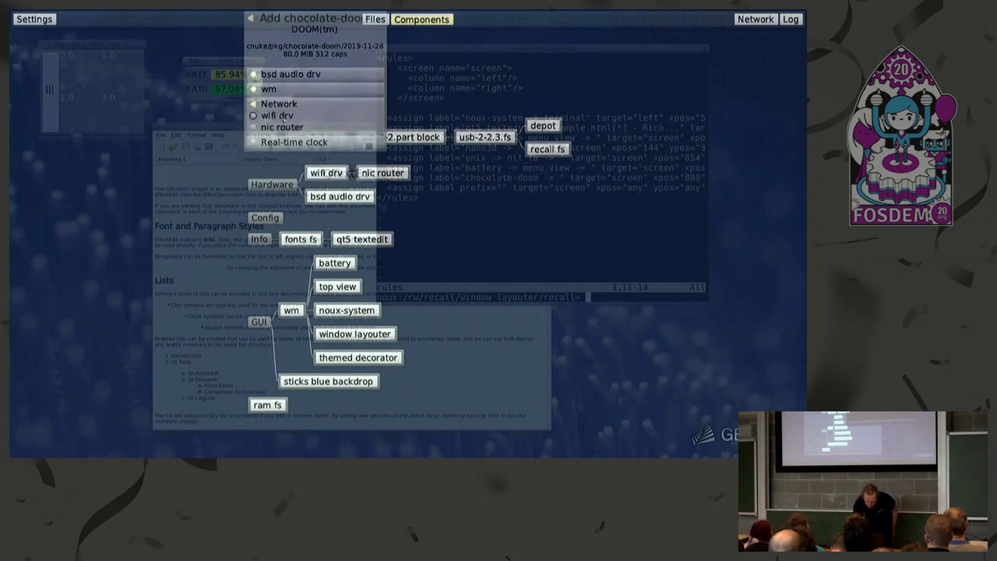
{"action": "left_click", "coordinate": [284, 127]}
{"action": "left_click", "coordinate": [285, 123]}
{"action": "left_click", "coordinate": [285, 133]}
{"action": "left_click", "coordinate": [287, 134]}
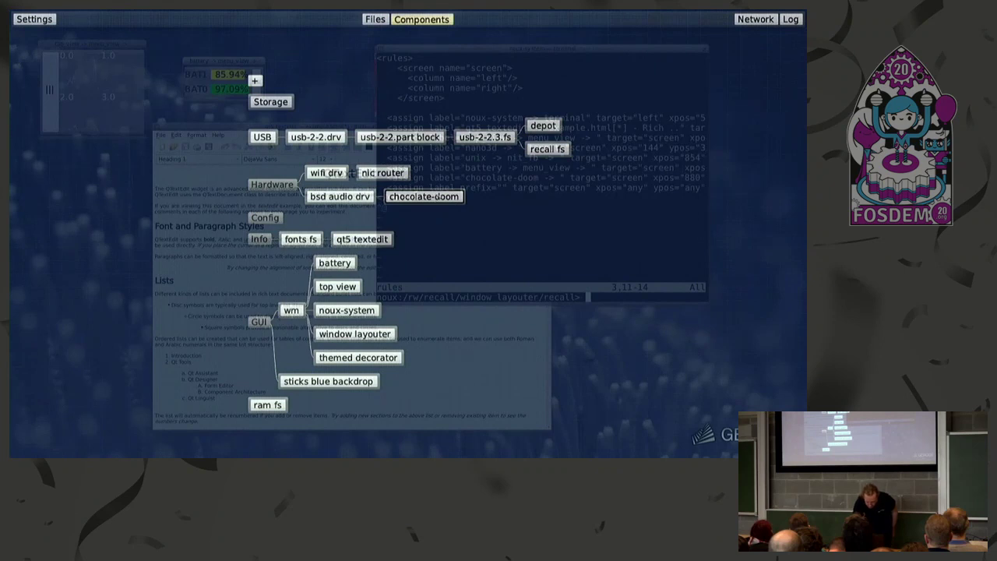
Step: Return to the desktop, bring the chocolate-doom window to the front and play Doom, advancing through the corridors and shooting enemies
{"action": "key", "text": "F12"}
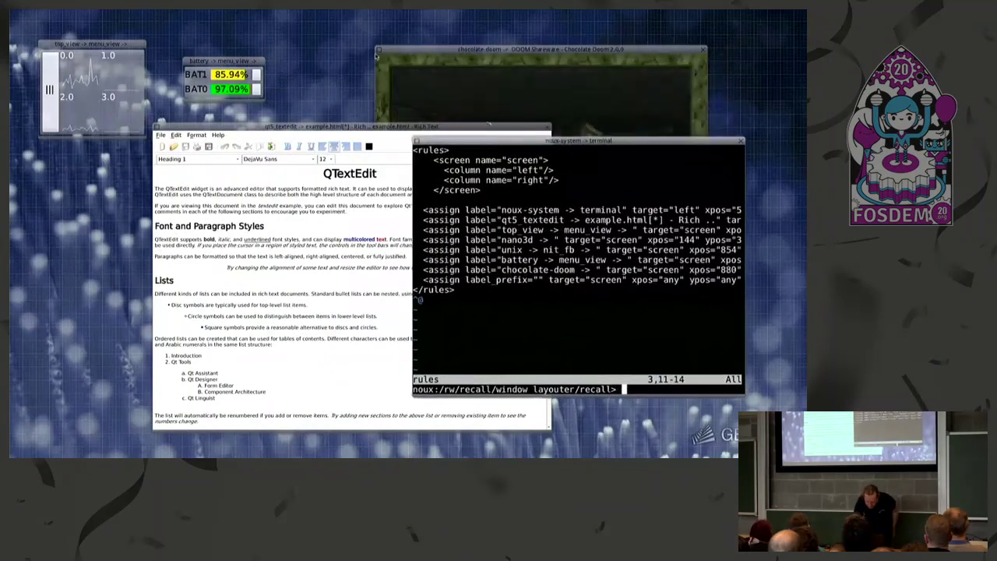
{"action": "left_click", "coordinate": [484, 66]}
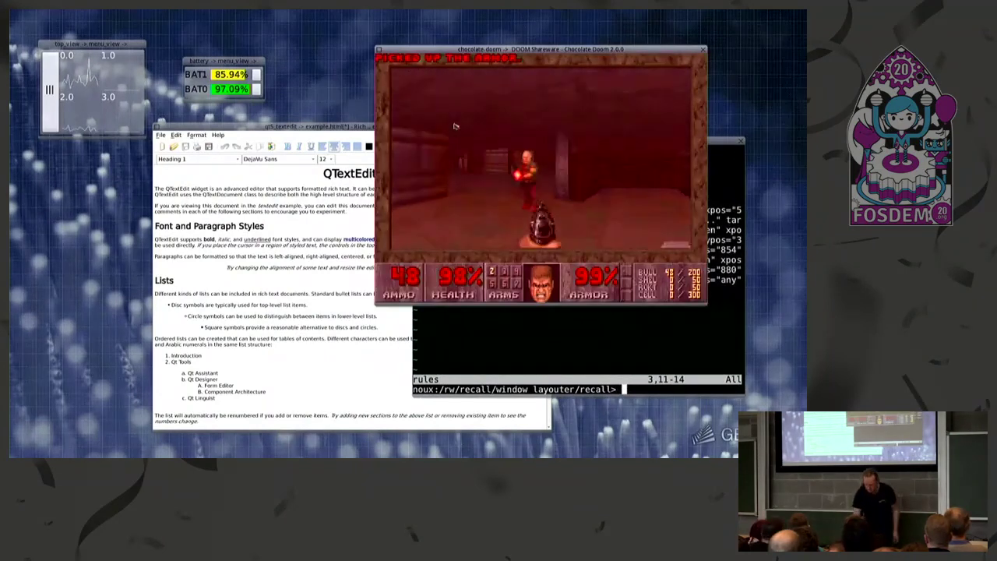
{"action": "key", "text": "Up"}
{"action": "key", "text": "3"}
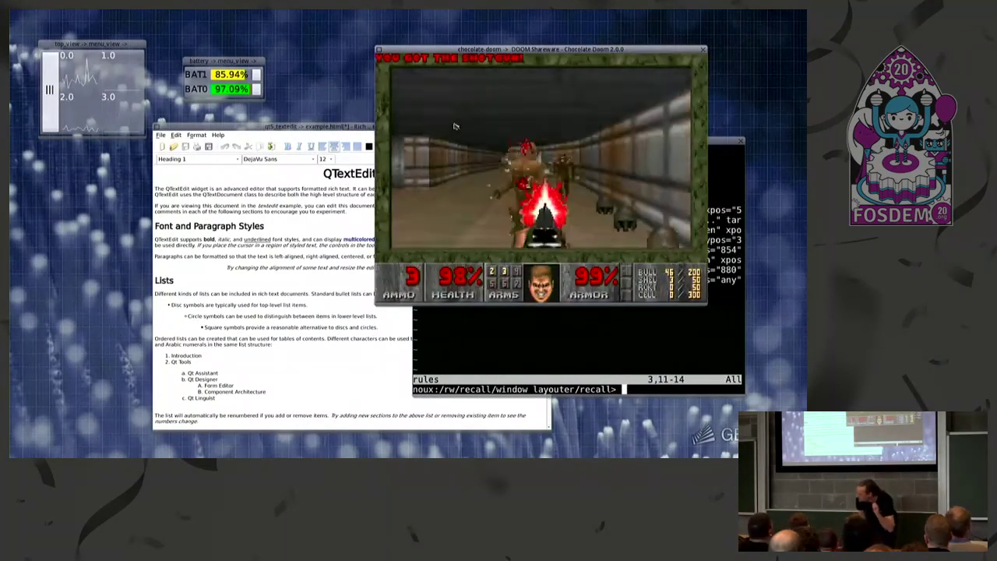
{"action": "key", "text": "ctrl"}
{"action": "key", "text": "ctrl"}
{"action": "key", "text": "ctrl"}
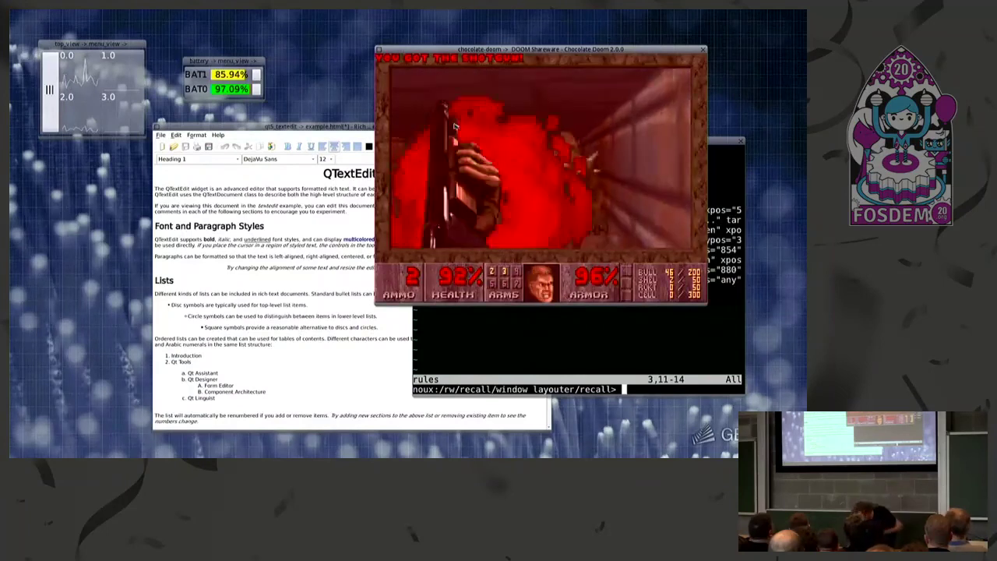
{"action": "key", "text": "Up"}
{"action": "key", "text": "ctrl"}
{"action": "key", "text": "Up"}
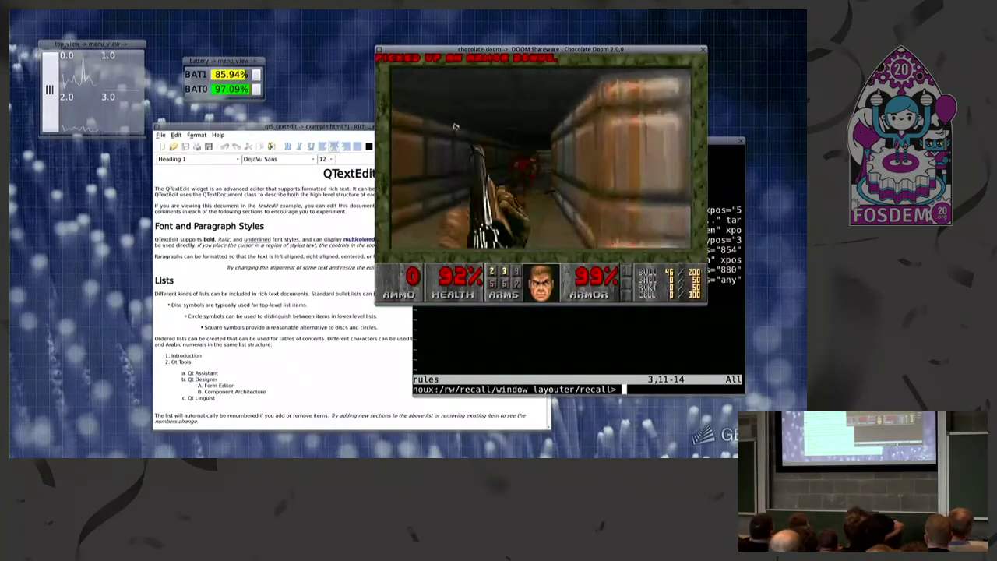
{"action": "key", "text": "Up"}
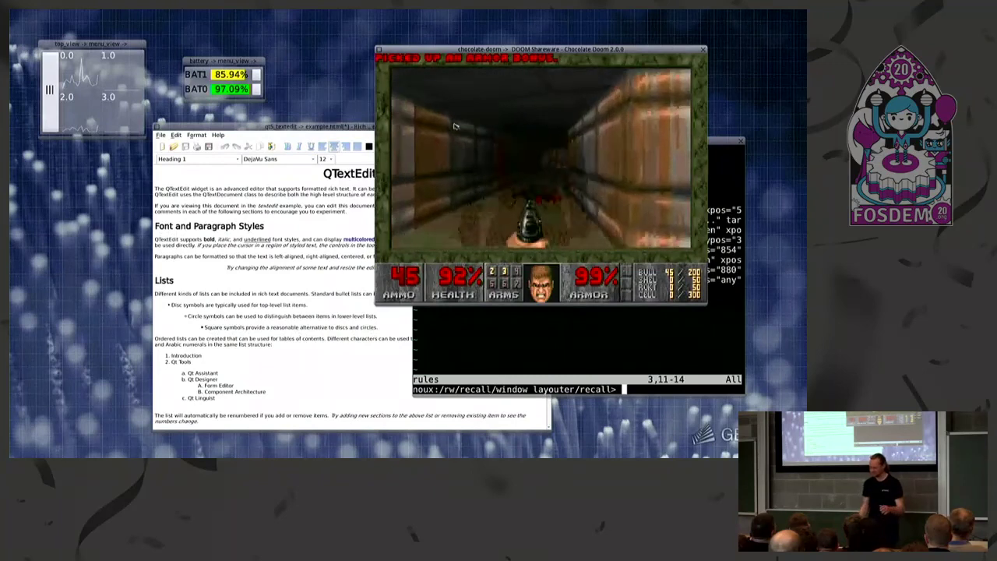
{"action": "key", "text": "ctrl"}
{"action": "key", "text": "ctrl"}
{"action": "key", "text": "Up"}
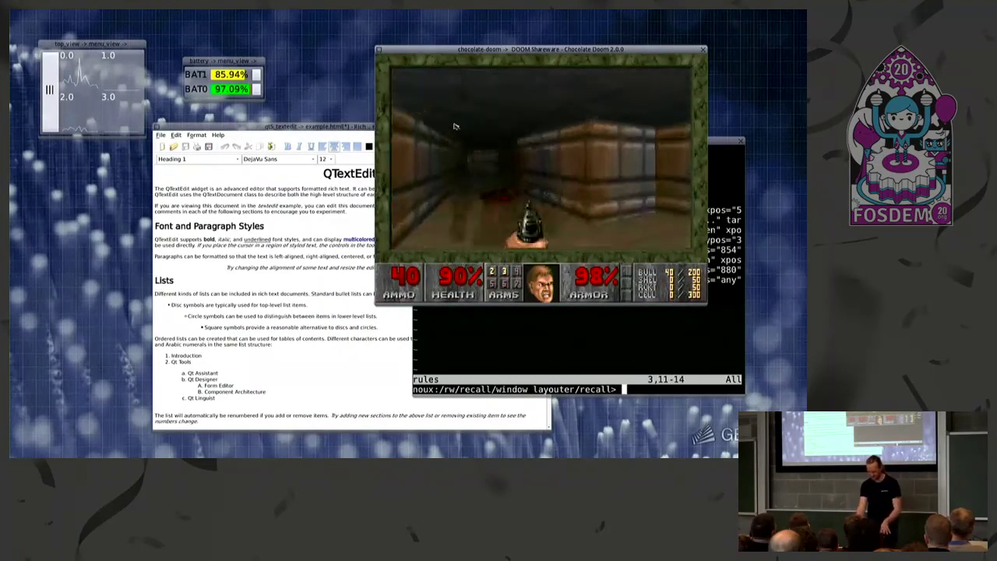
{"action": "key", "text": "ctrl"}
{"action": "key", "text": "Up"}
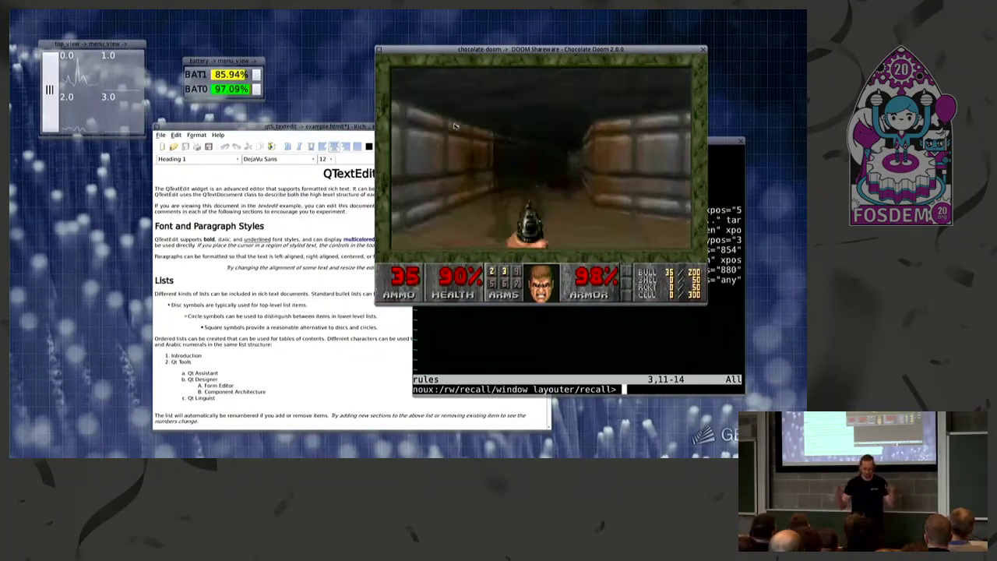
{"action": "key", "text": "Up"}
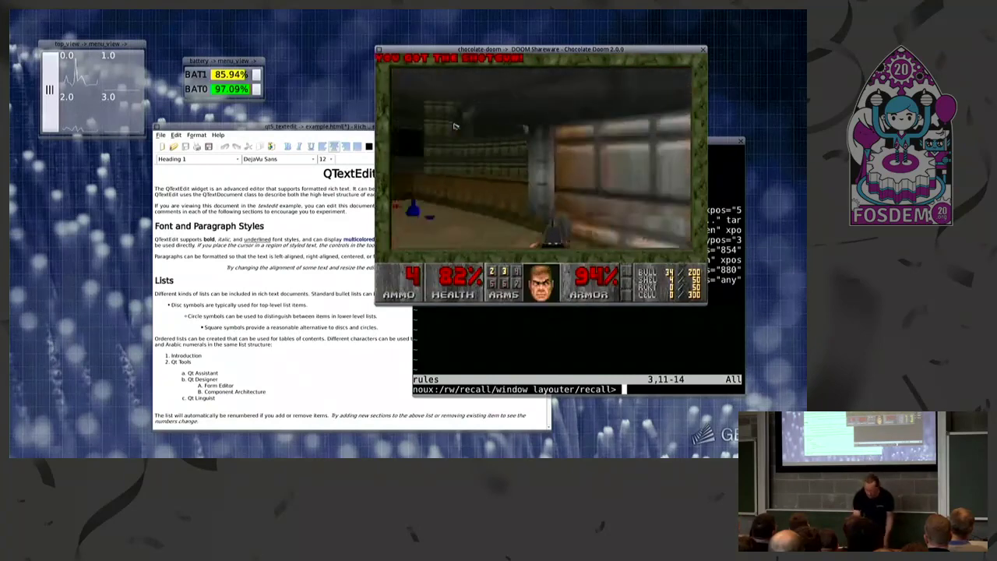
Step: Remove the chocolate-doom and bsd audio drv components from the component graph
{"action": "key", "text": "F12"}
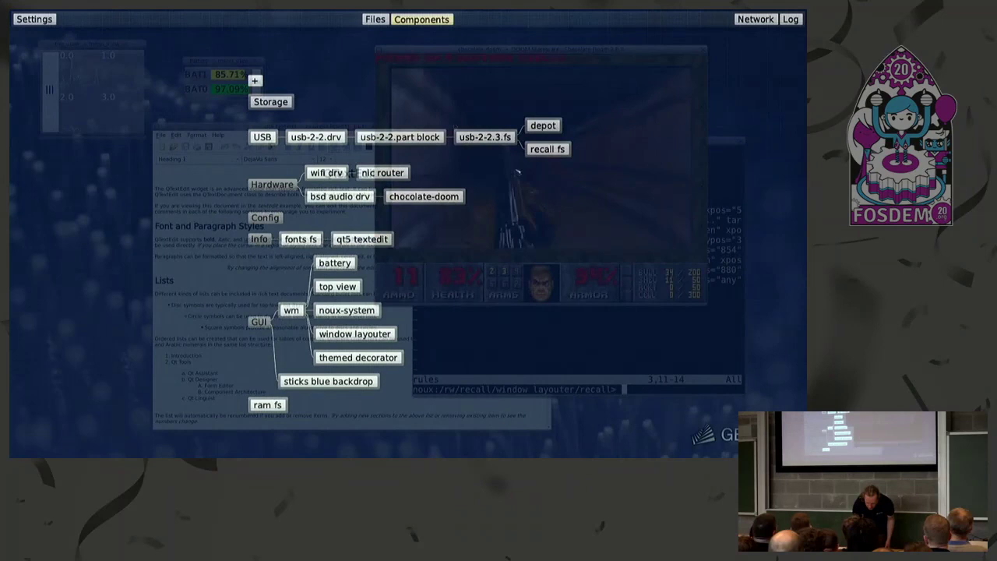
{"action": "left_click", "coordinate": [424, 197]}
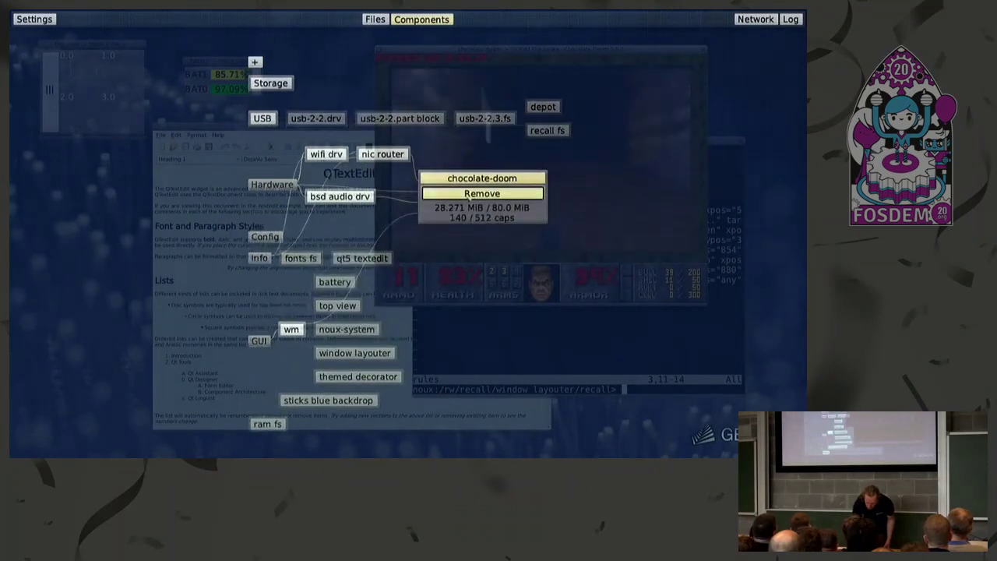
{"action": "left_click", "coordinate": [460, 194]}
{"action": "left_click", "coordinate": [342, 195]}
{"action": "left_click", "coordinate": [406, 195]}
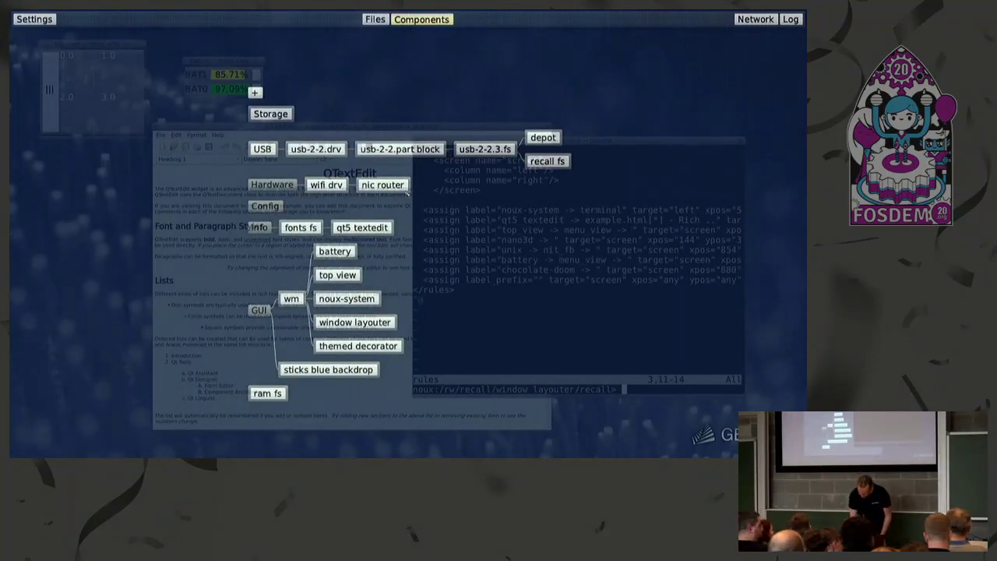
Step: Switch to the presentation, advance to the "Sculpt as day-to-day OS" slide, and return to the desktop
{"action": "key", "text": "F12"}
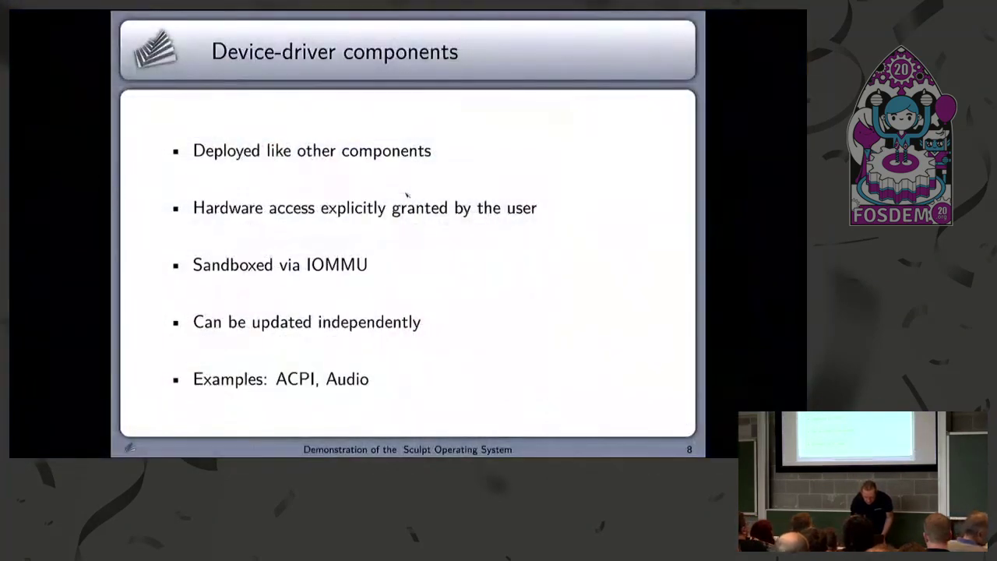
{"action": "key", "text": "Page_Down"}
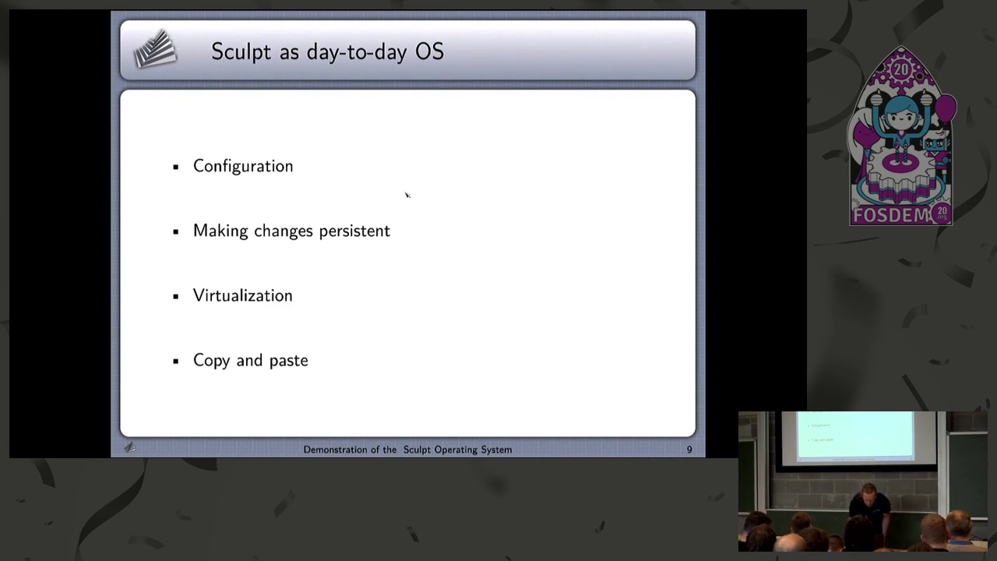
{"action": "key", "text": "F12"}
{"action": "key", "text": "super+1"}
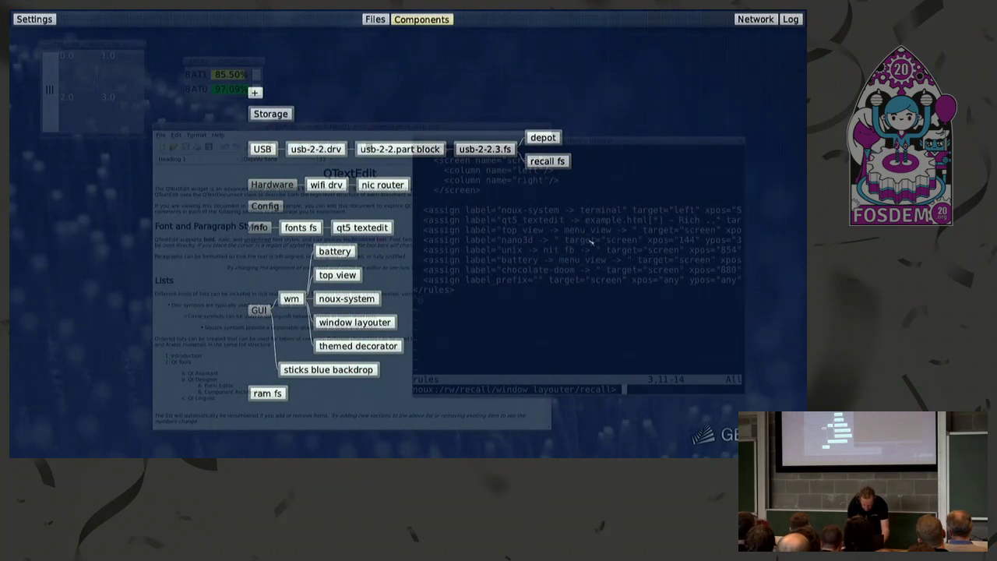
{"action": "key", "text": "F12"}
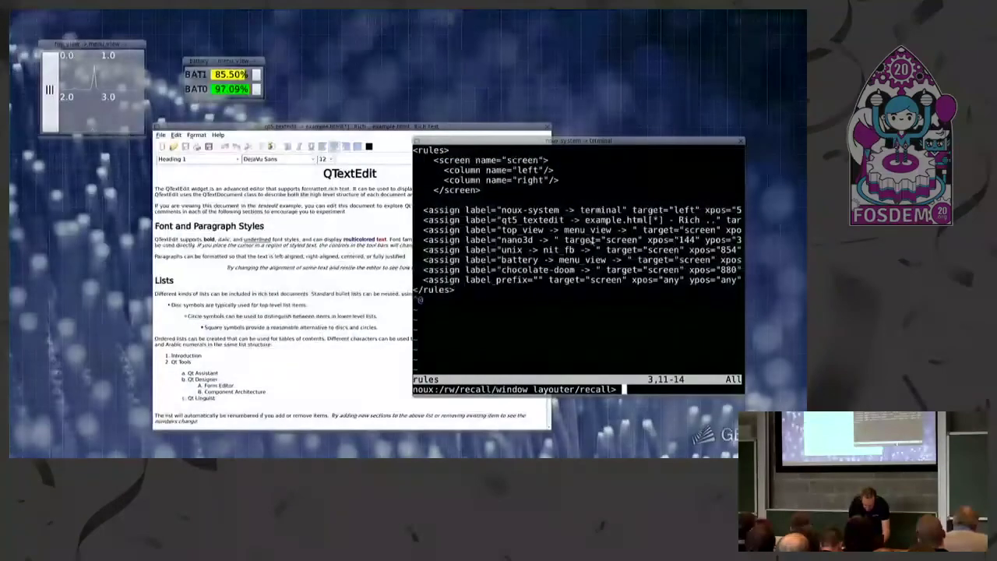
Step: Change to the root directory / in the noux-system terminal and list its contents
{"action": "key", "text": "Return"}
{"action": "type", "text": "d"}
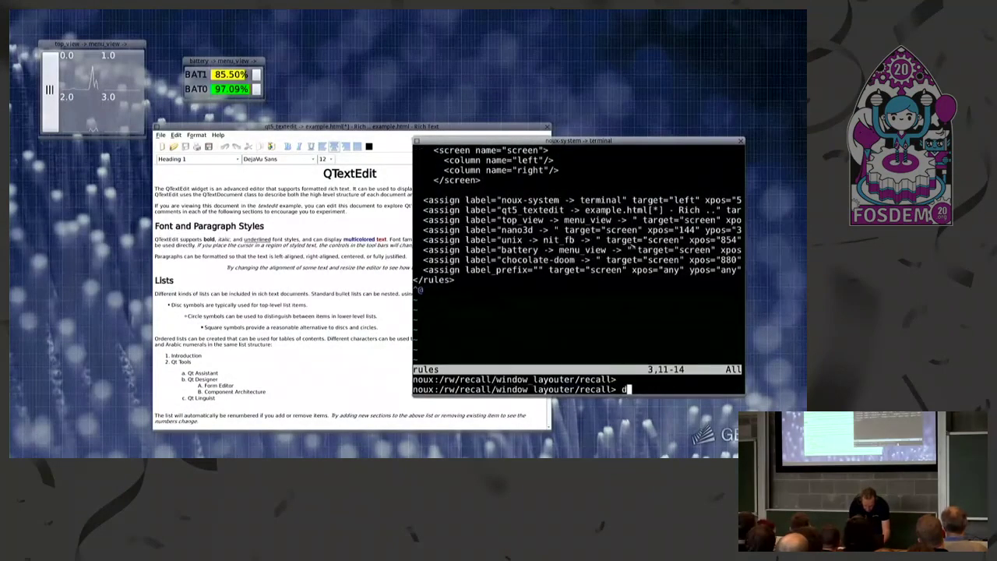
{"action": "key", "text": "BackSpace"}
{"action": "type", "text": "cd /"}
{"action": "key", "text": "Return"}
{"action": "type", "text": "ls"}
{"action": "key", "text": "Return"}
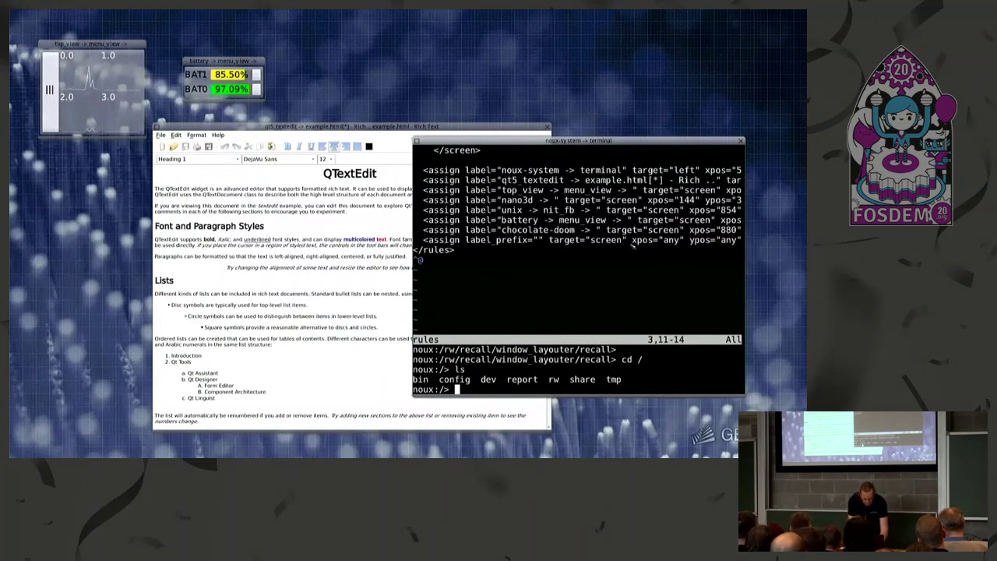
Step: Change into the rw/ directory and list its contents
{"action": "type", "text": "cd "}
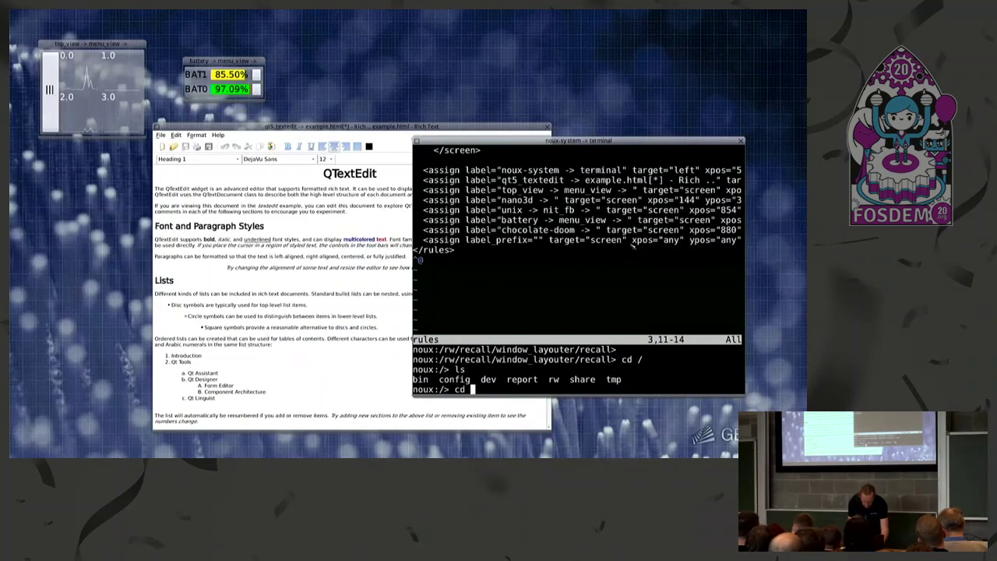
{"action": "type", "text": "rw/"}
{"action": "key", "text": "Return"}
{"action": "type", "text": "ls"}
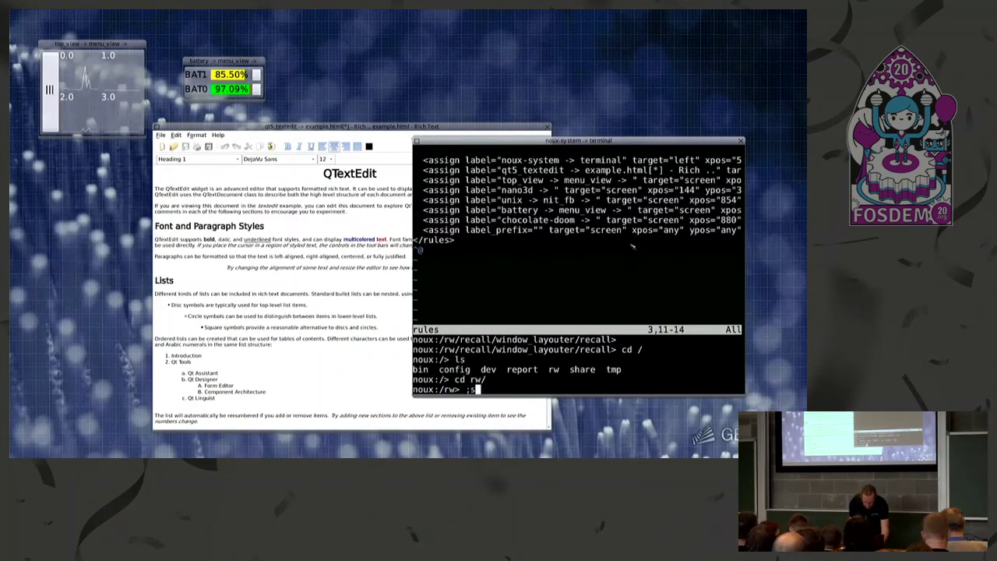
{"action": "key", "text": "Return"}
Step: Create the nested directory config/19.11 inside rw, including its parent directory, with mkdir -p
{"action": "type", "text": "mkdir -p config/1"}
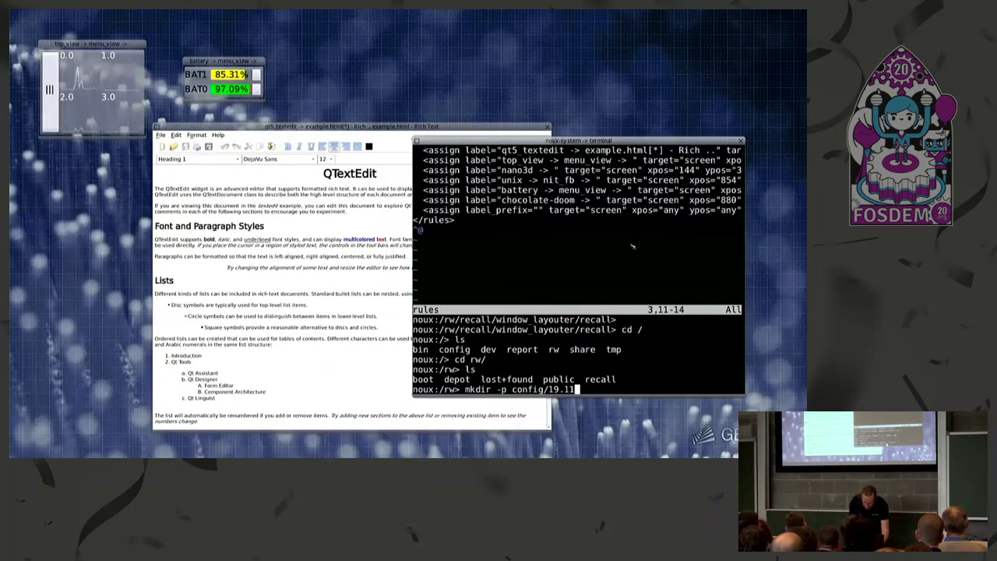
{"action": "type", "text": "9.11"}
{"action": "key", "text": "Return"}
Step: Write a cp command that takes the deploy configuration in /config/managed/ as its source
{"action": "type", "text": "cp "}
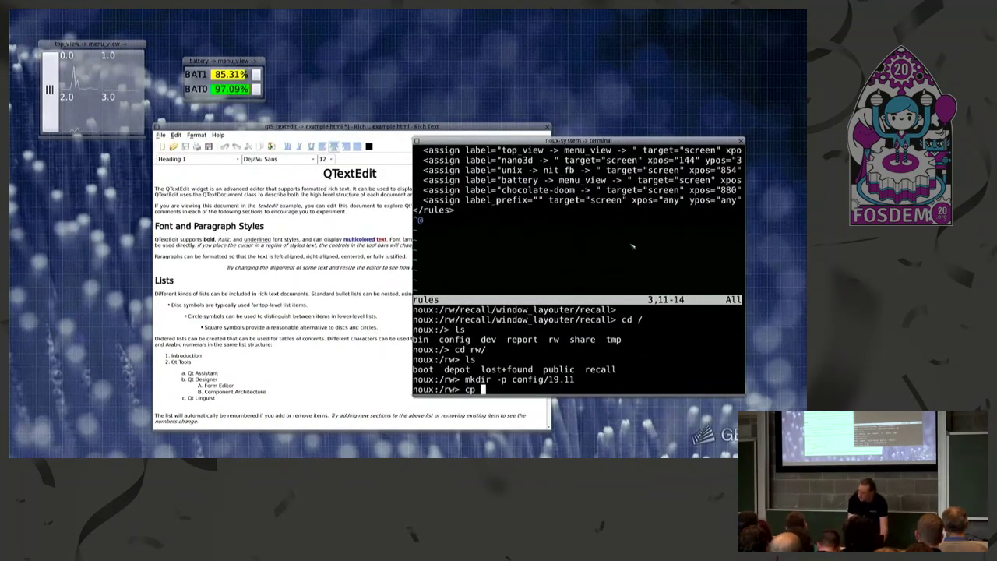
{"action": "type", "text": "/config/"}
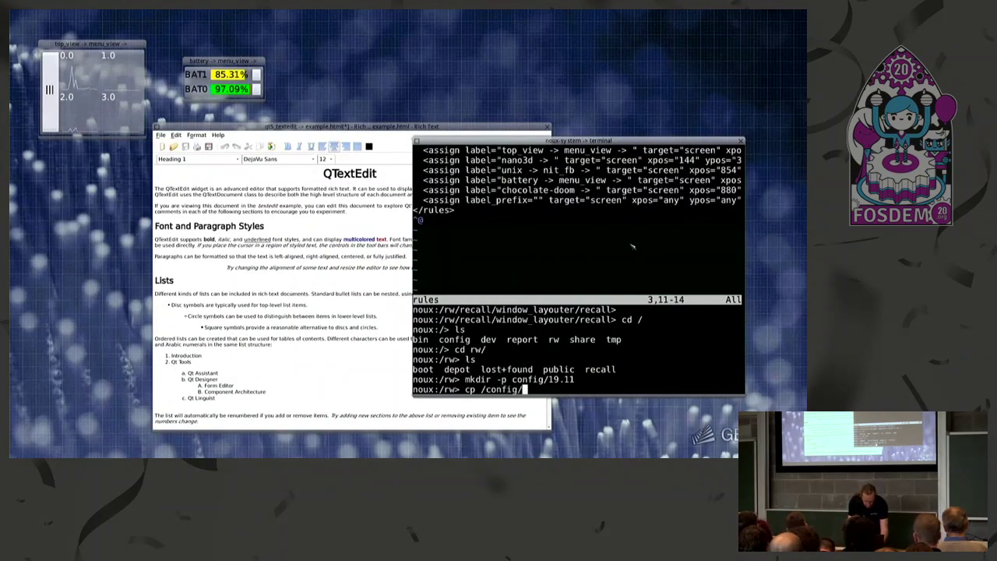
{"action": "type", "text": "managed/depl"}
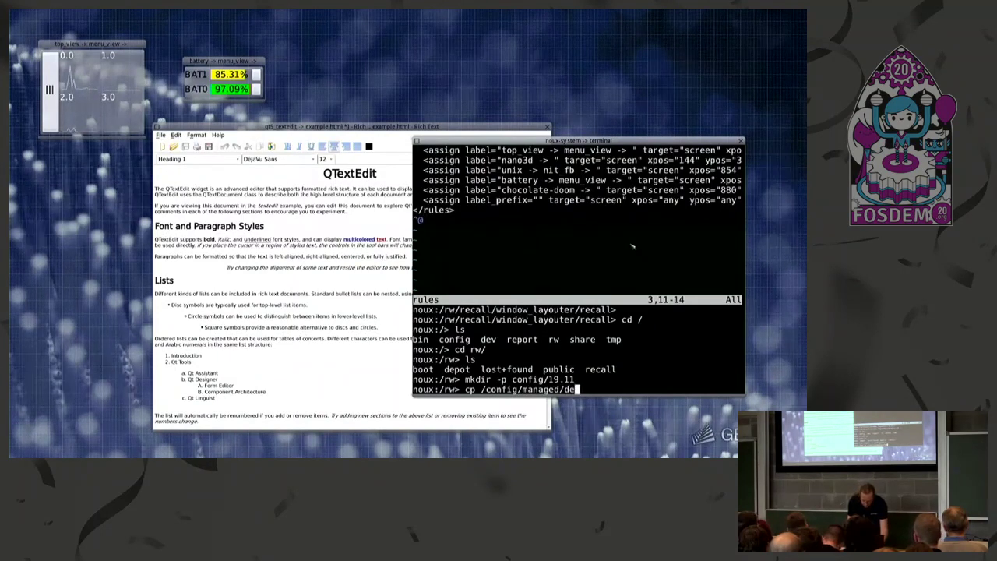